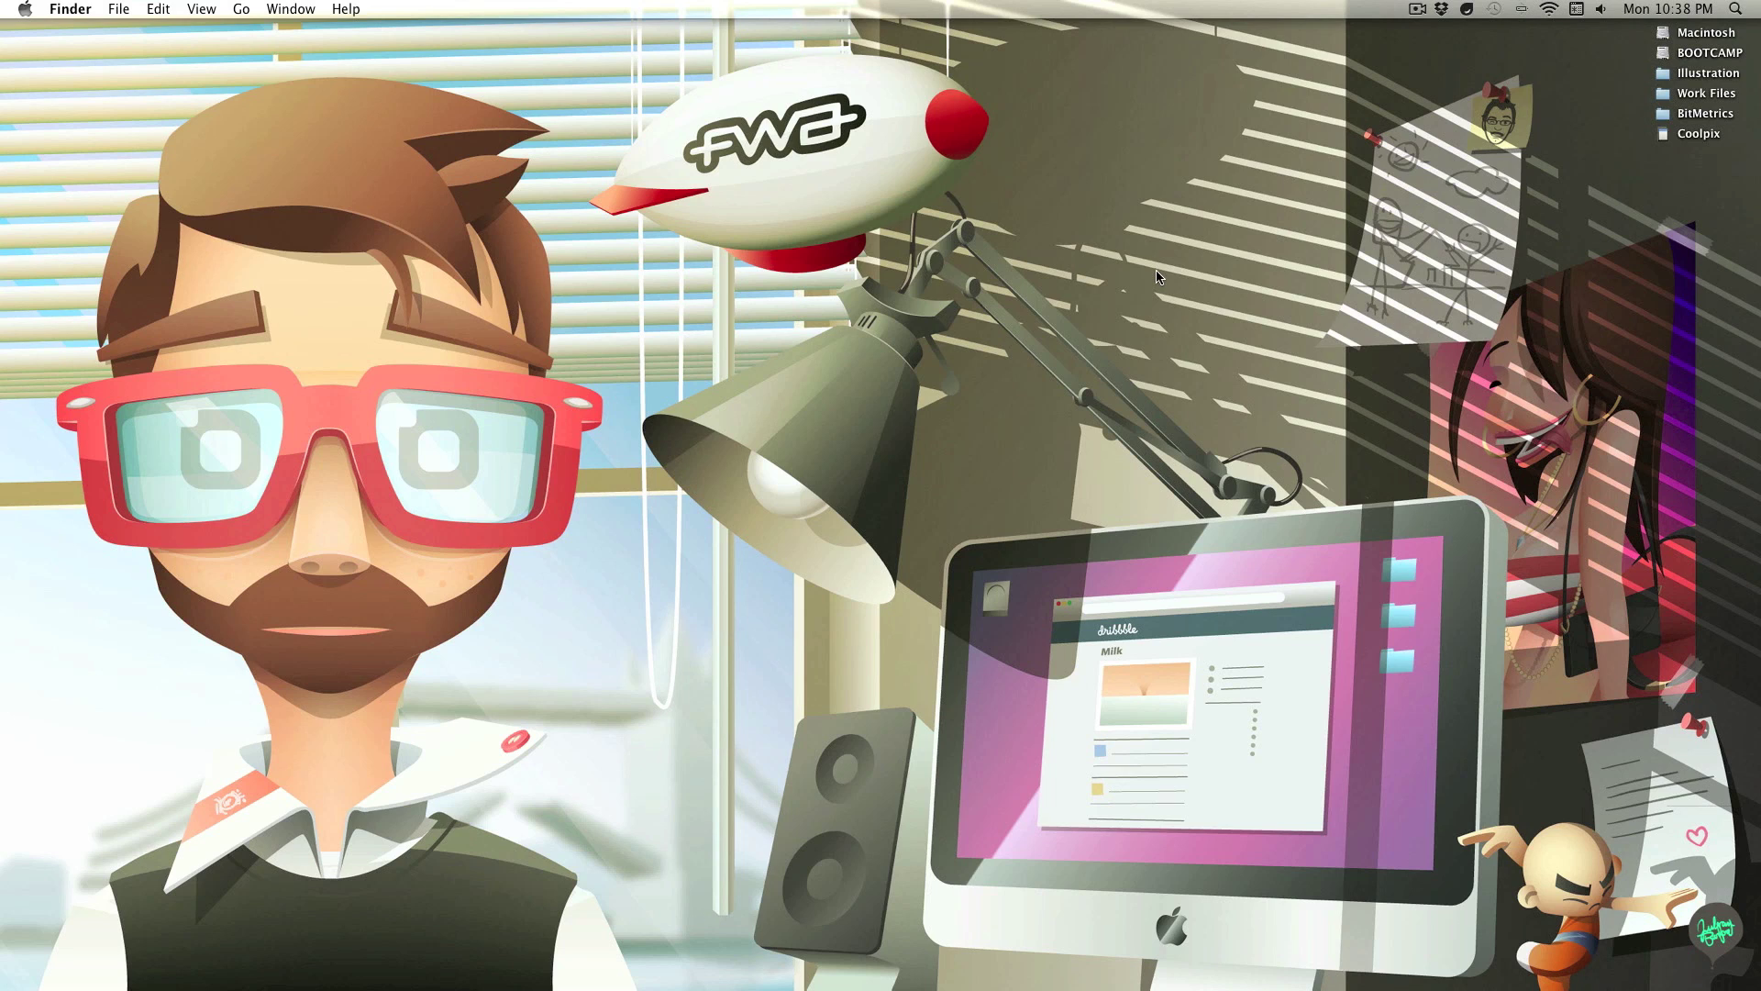
- Open Photoshop and create a new document 1920 pixels wide and 1080 pixels high
mouse_move(975, 987)
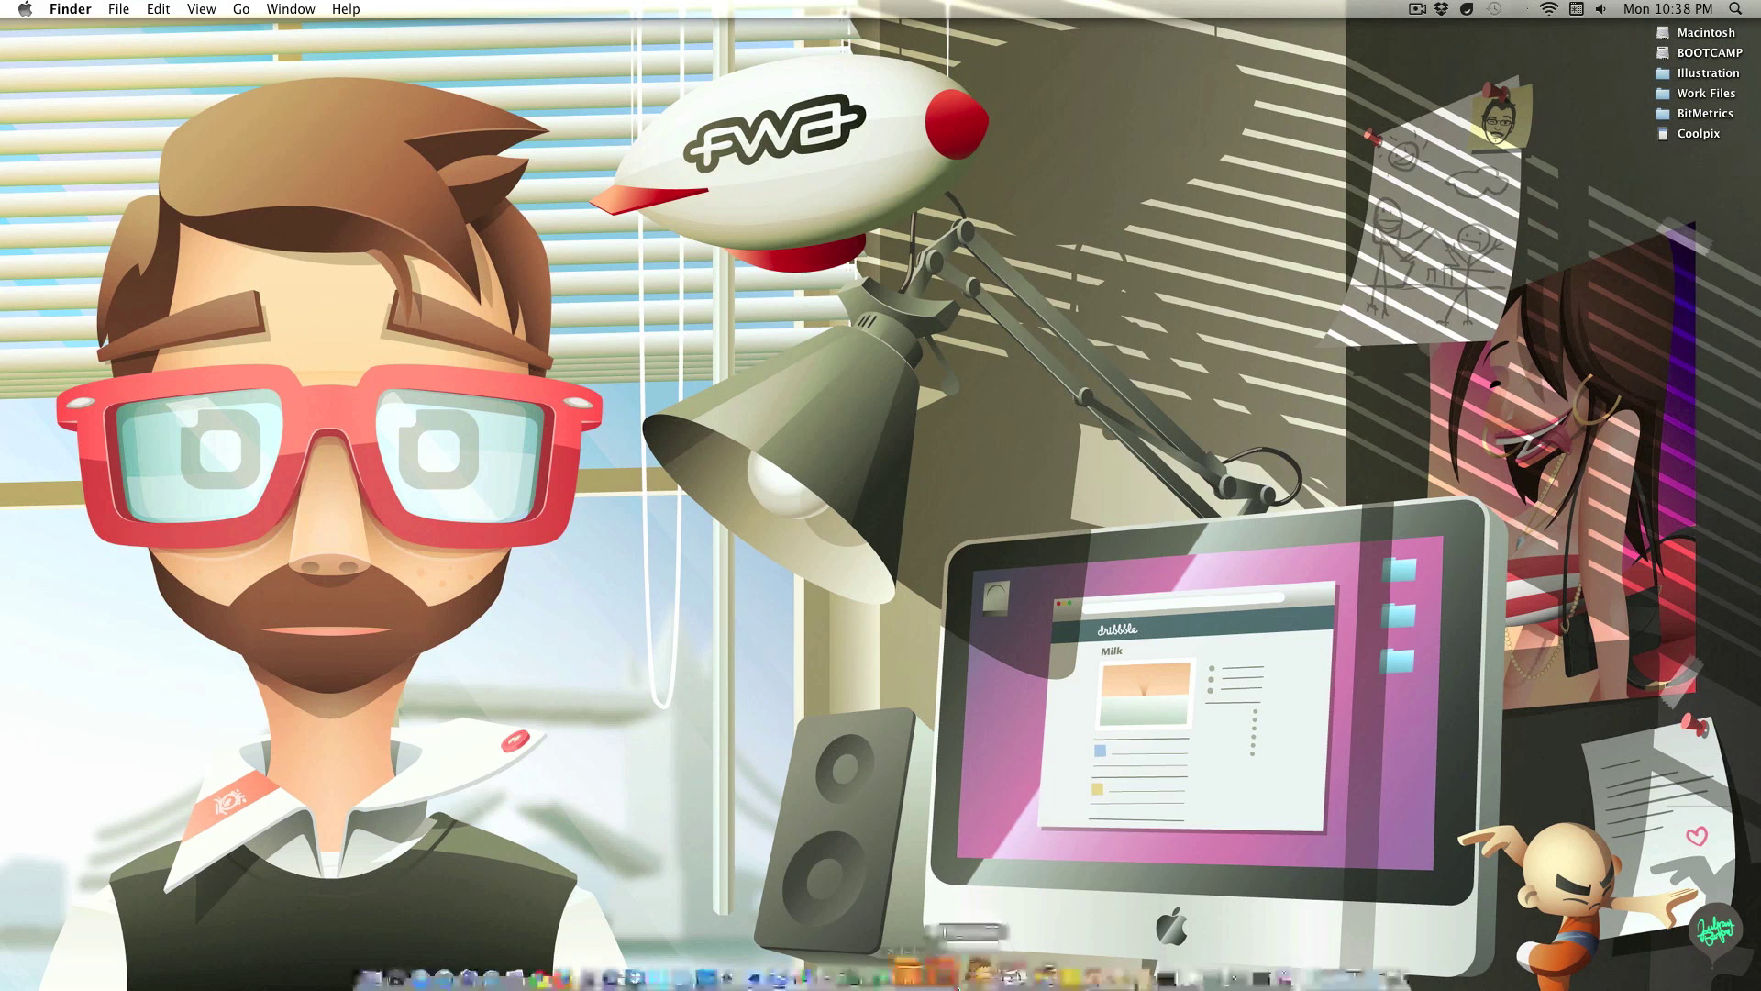
left_click(748, 975)
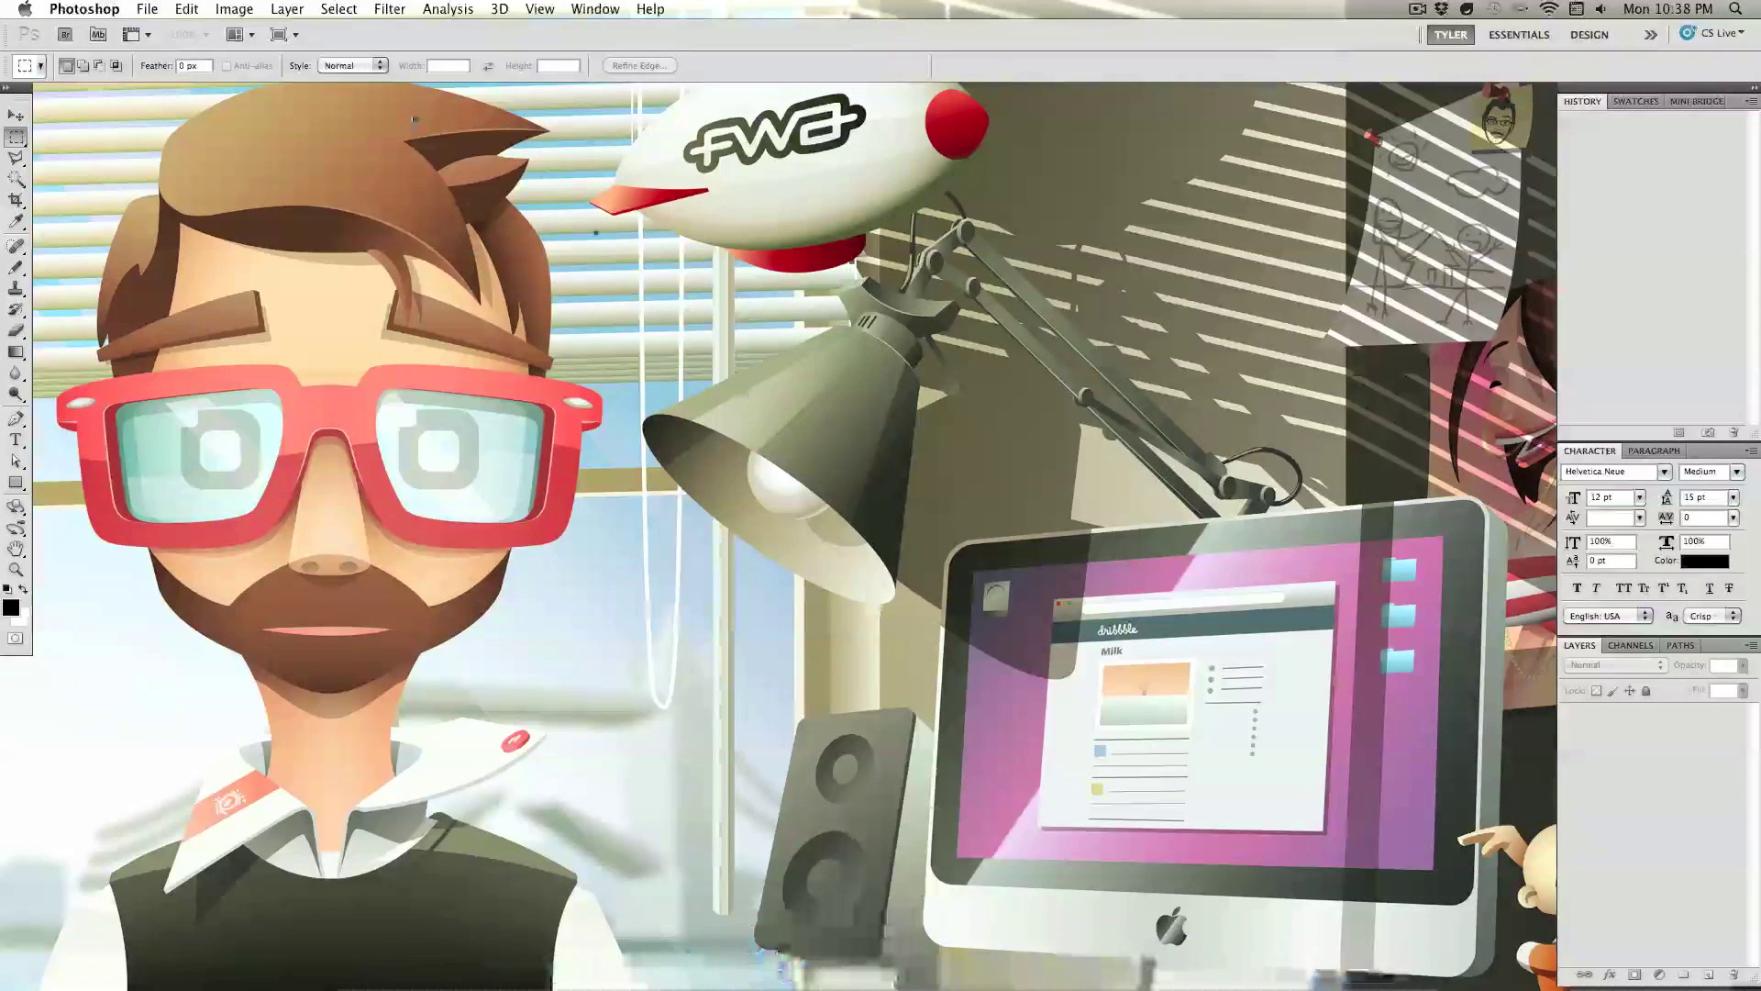
left_click(147, 8)
left_click(160, 29)
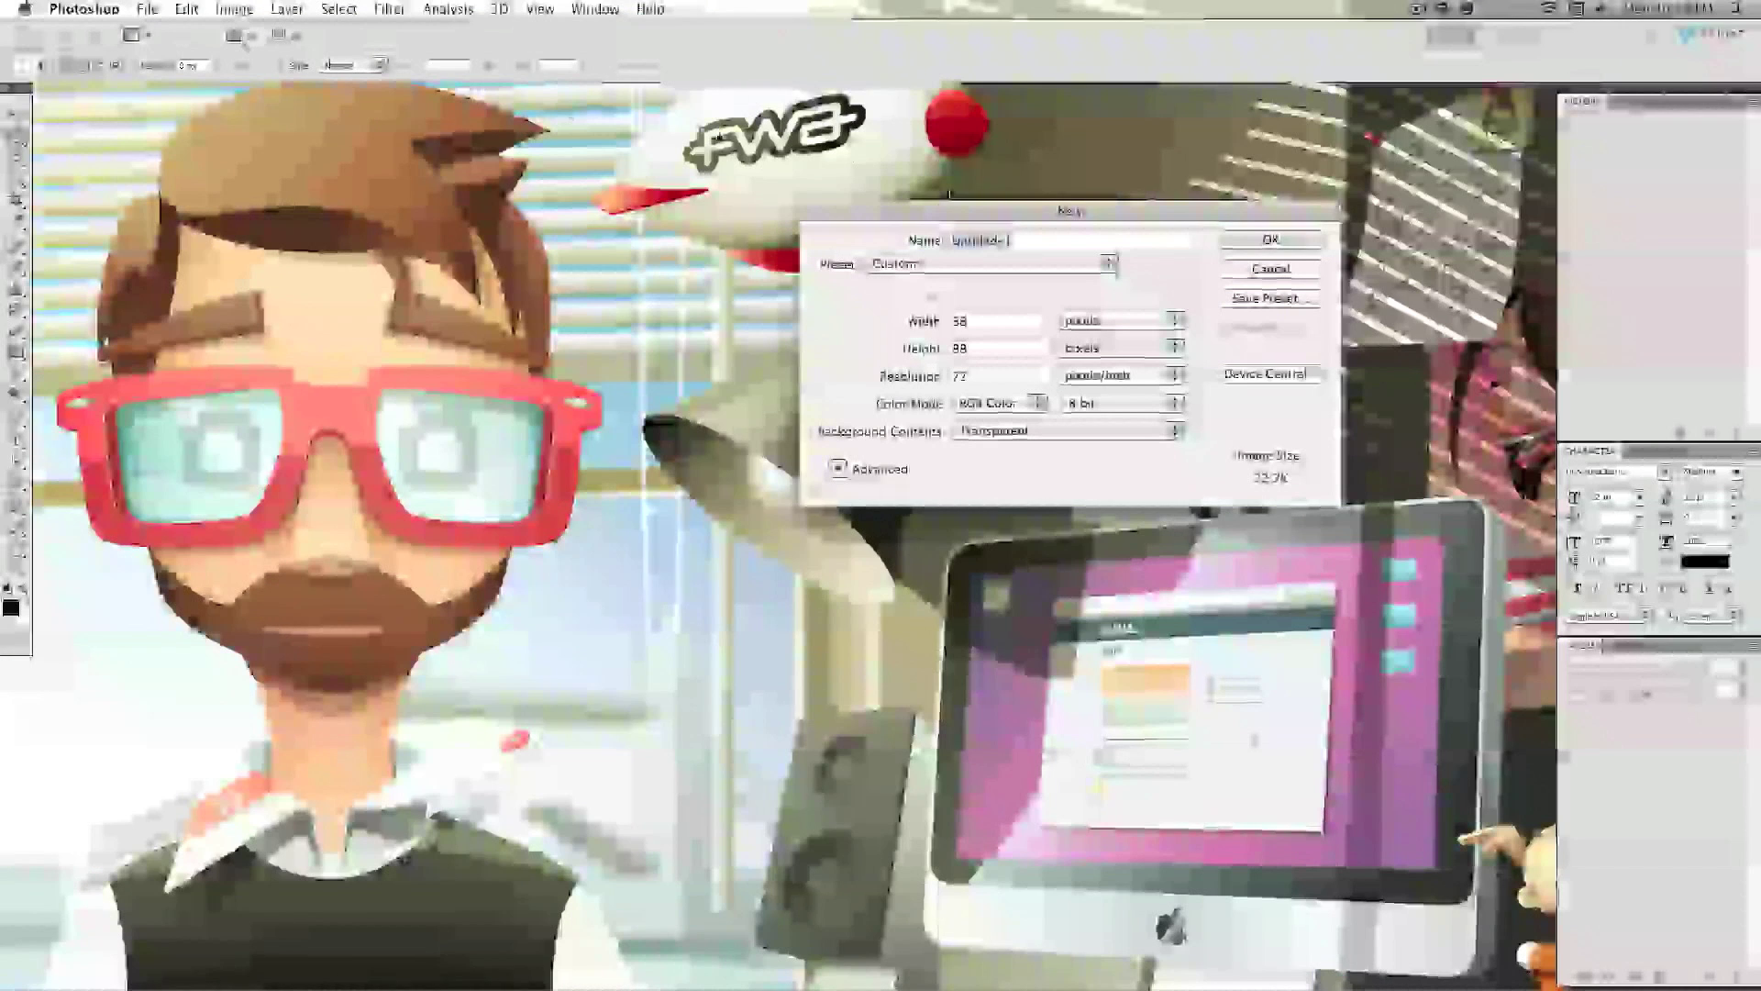
double_click(967, 320)
type("1920")
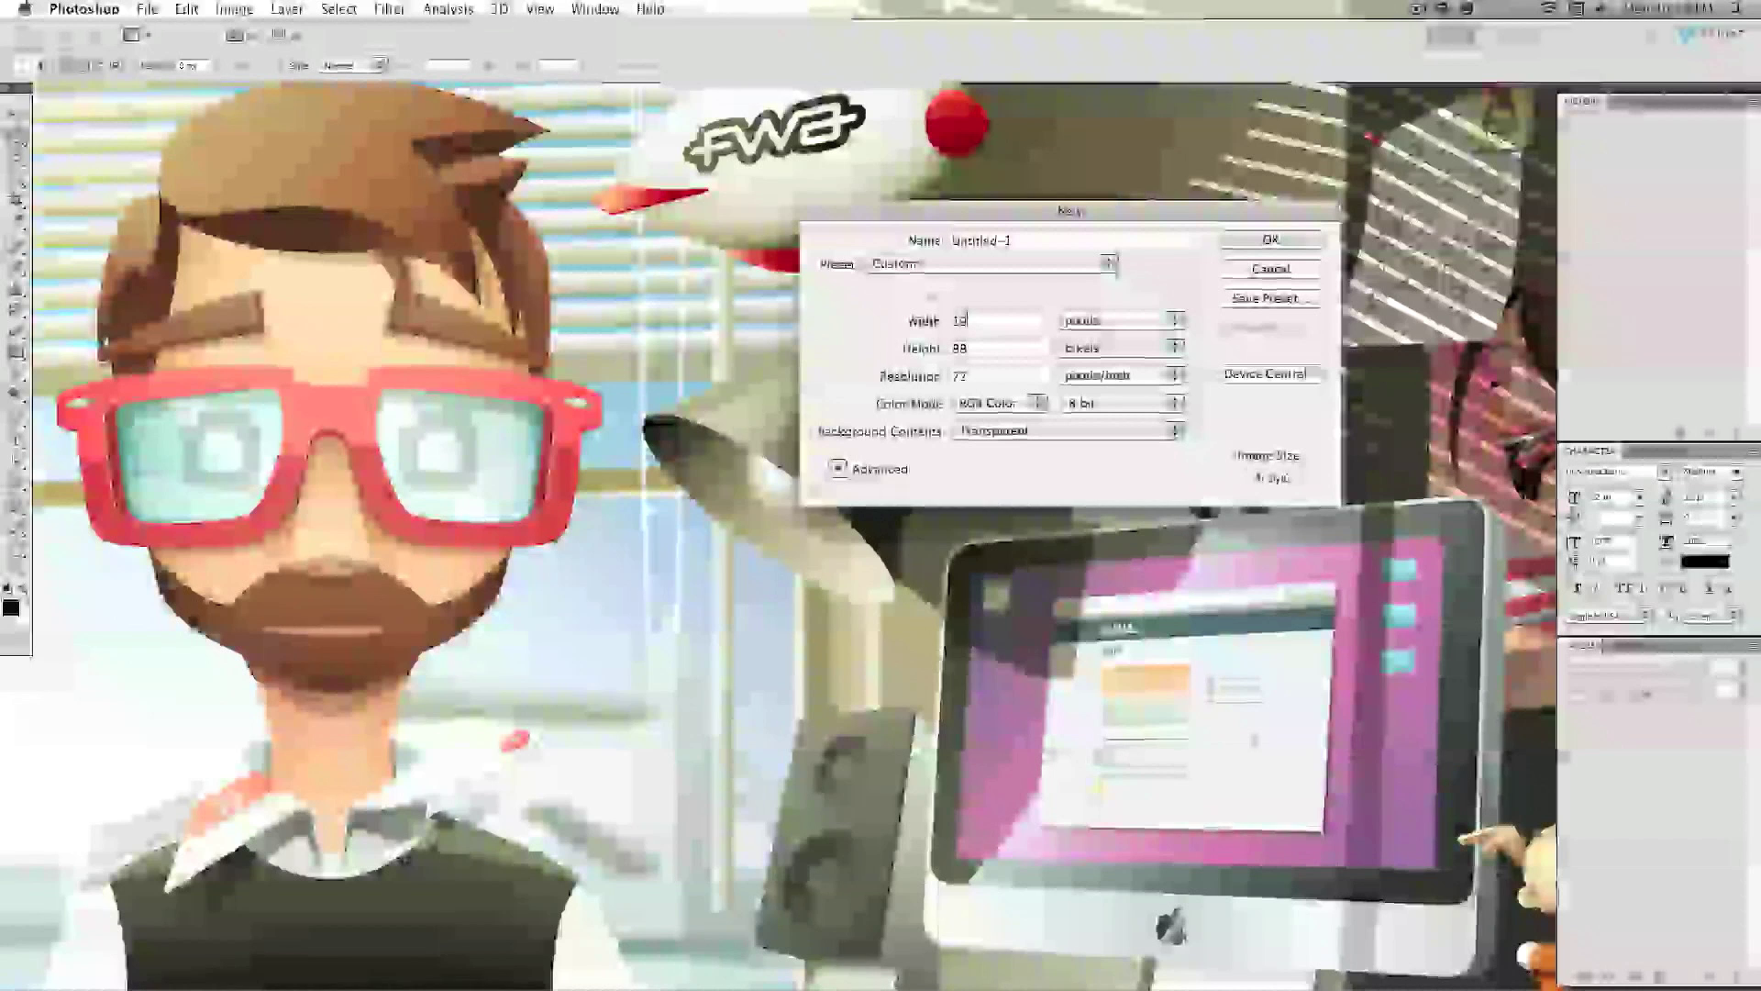
double_click(963, 348)
type("1080")
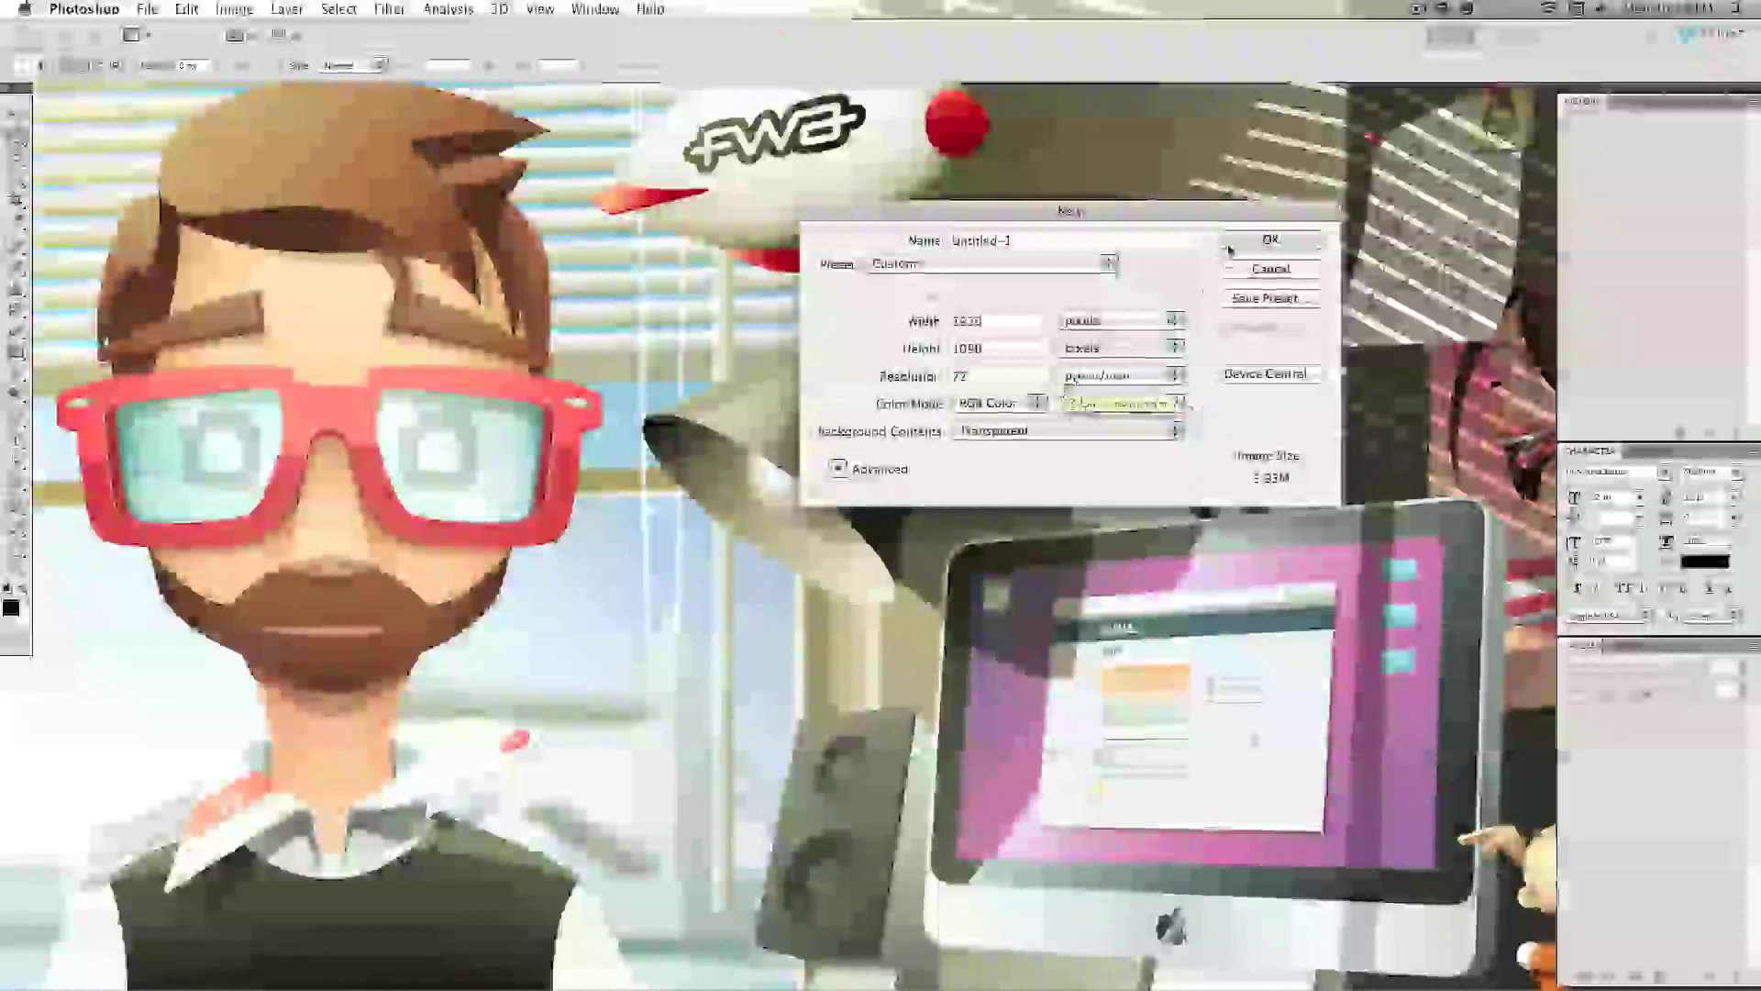
left_click(1266, 240)
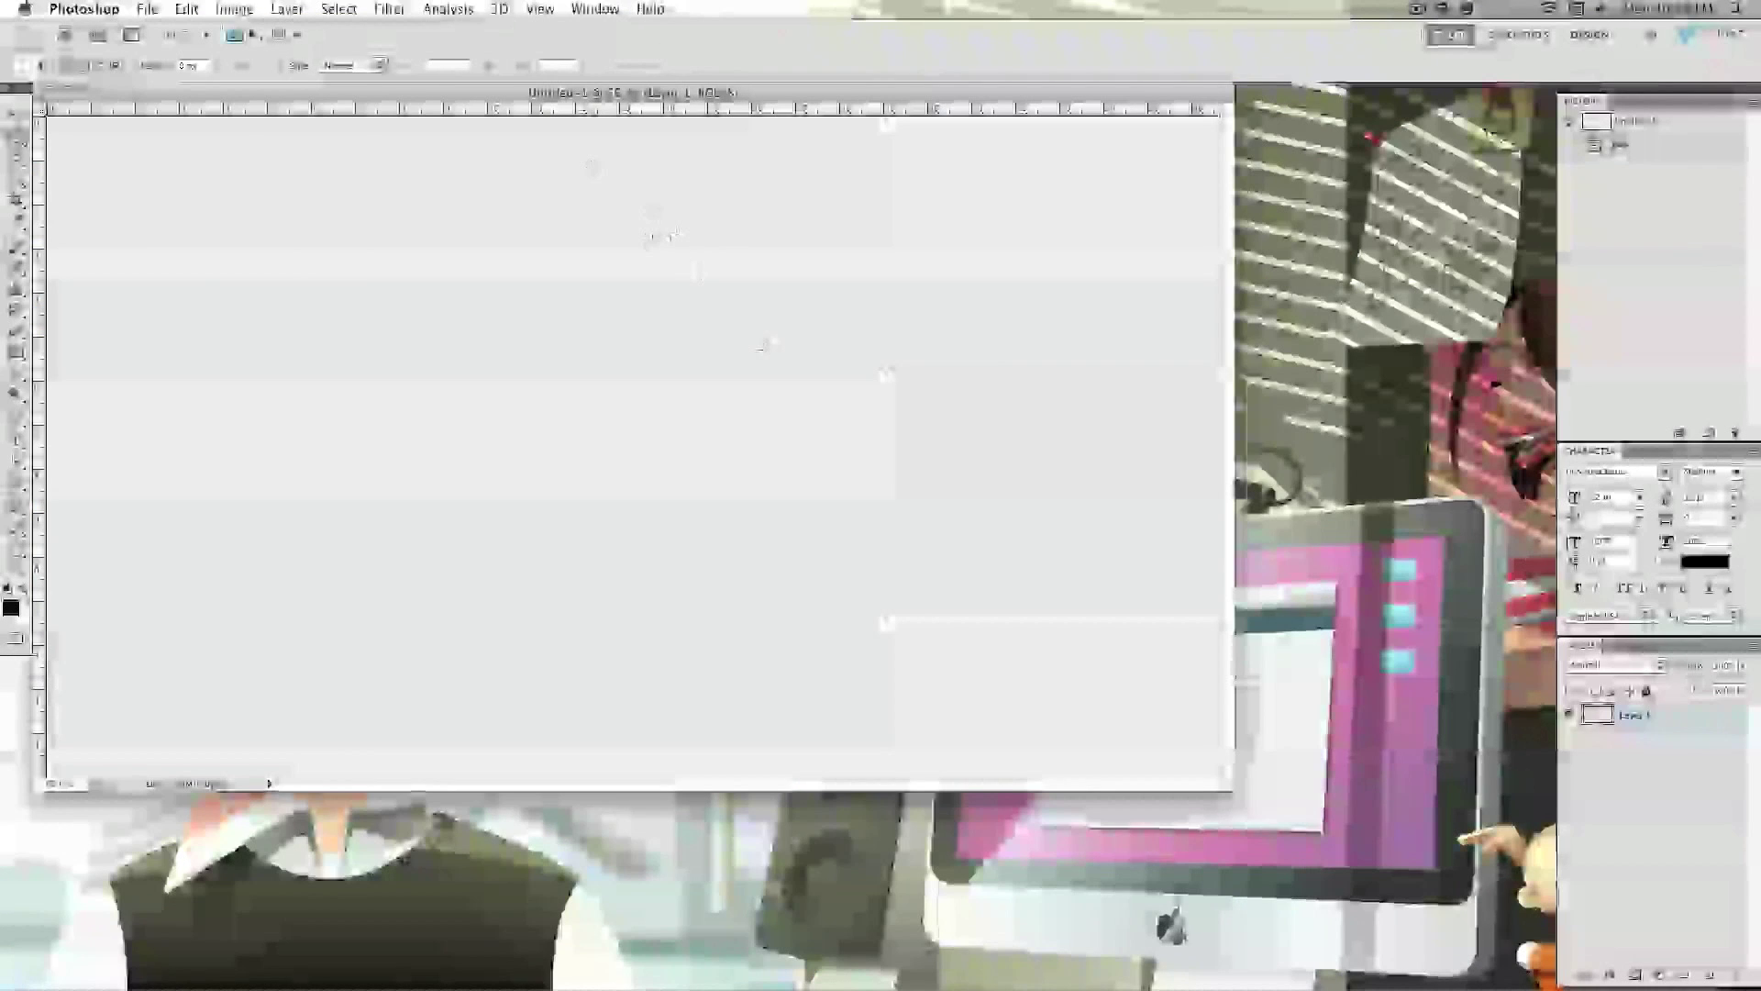
- Tile the document window in a grid and cover the whole canvas with a dark grey rectangle shape
left_click(244, 37)
left_click(257, 62)
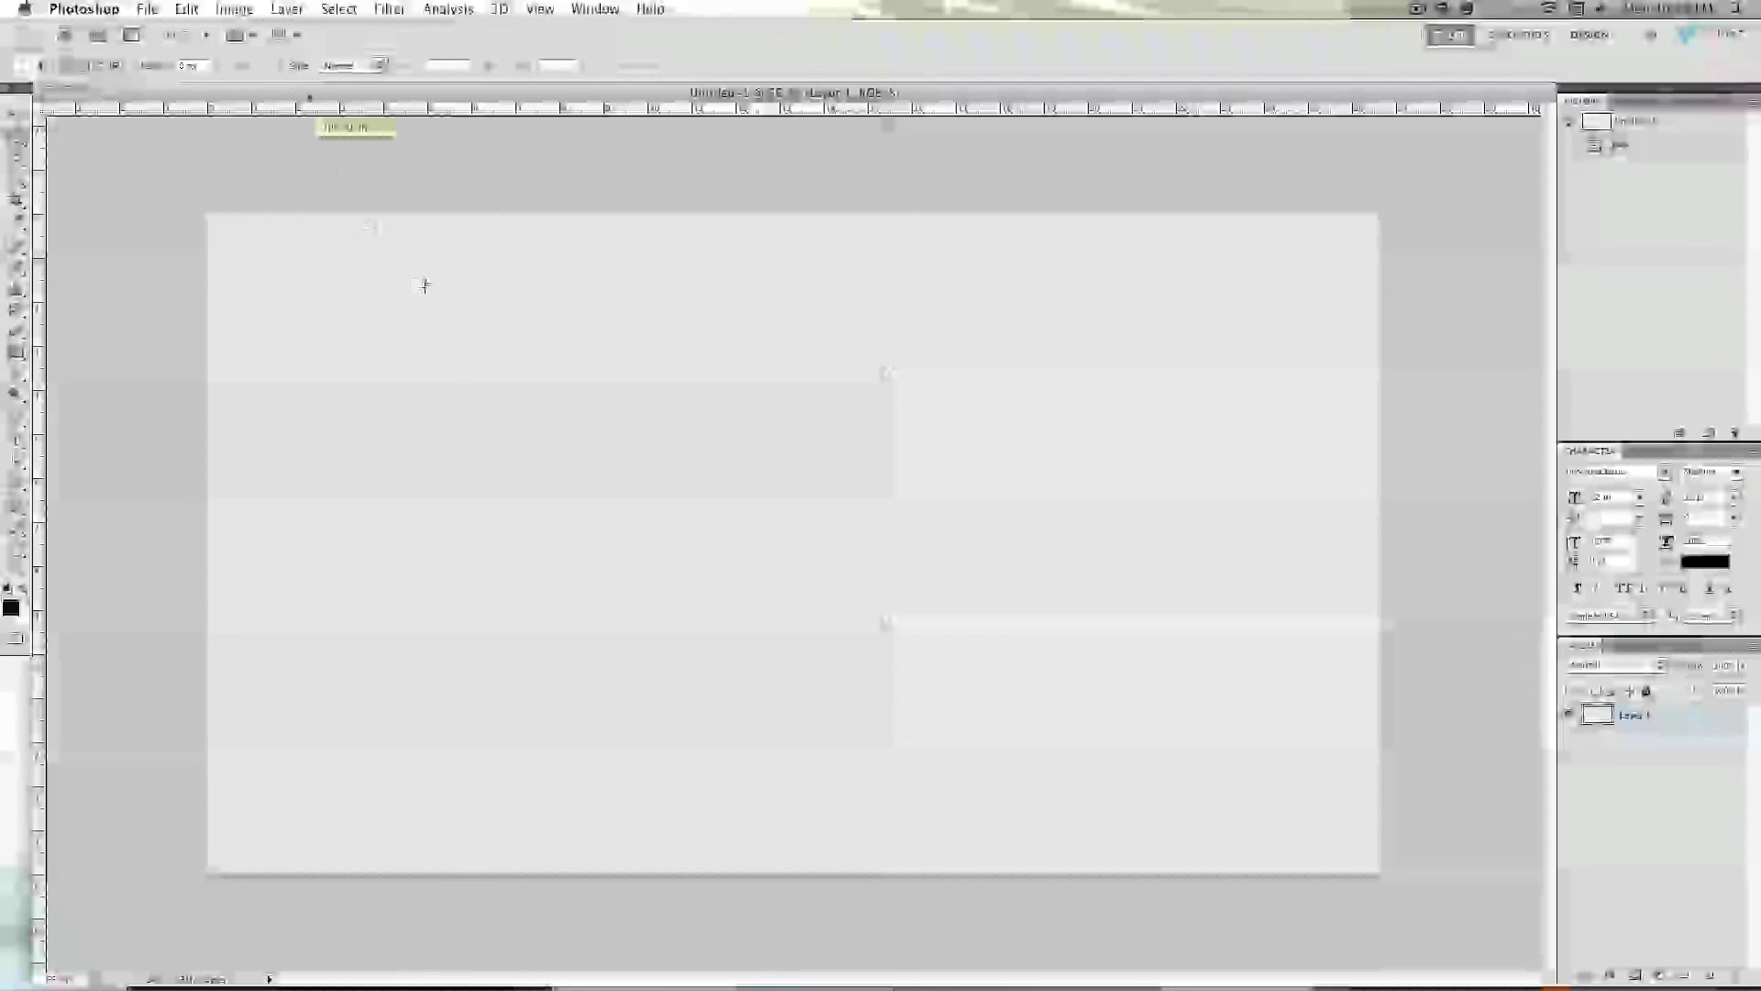
left_click(18, 463)
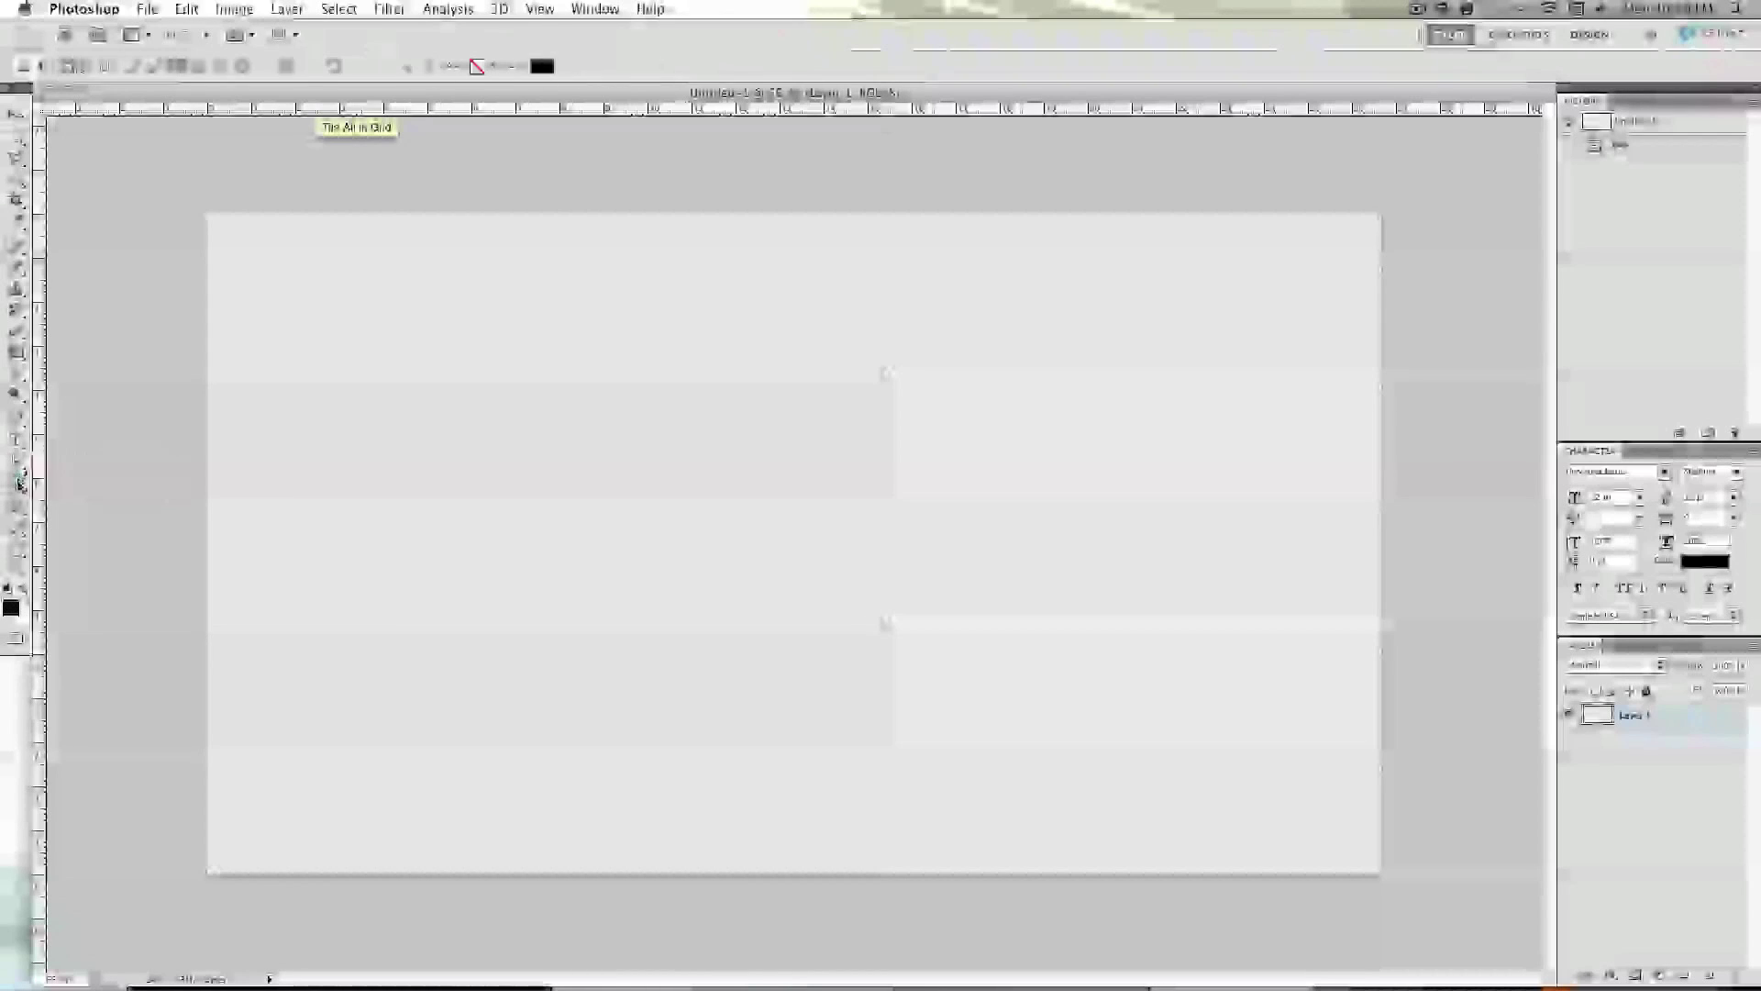
left_click(11, 605)
left_click(1032, 775)
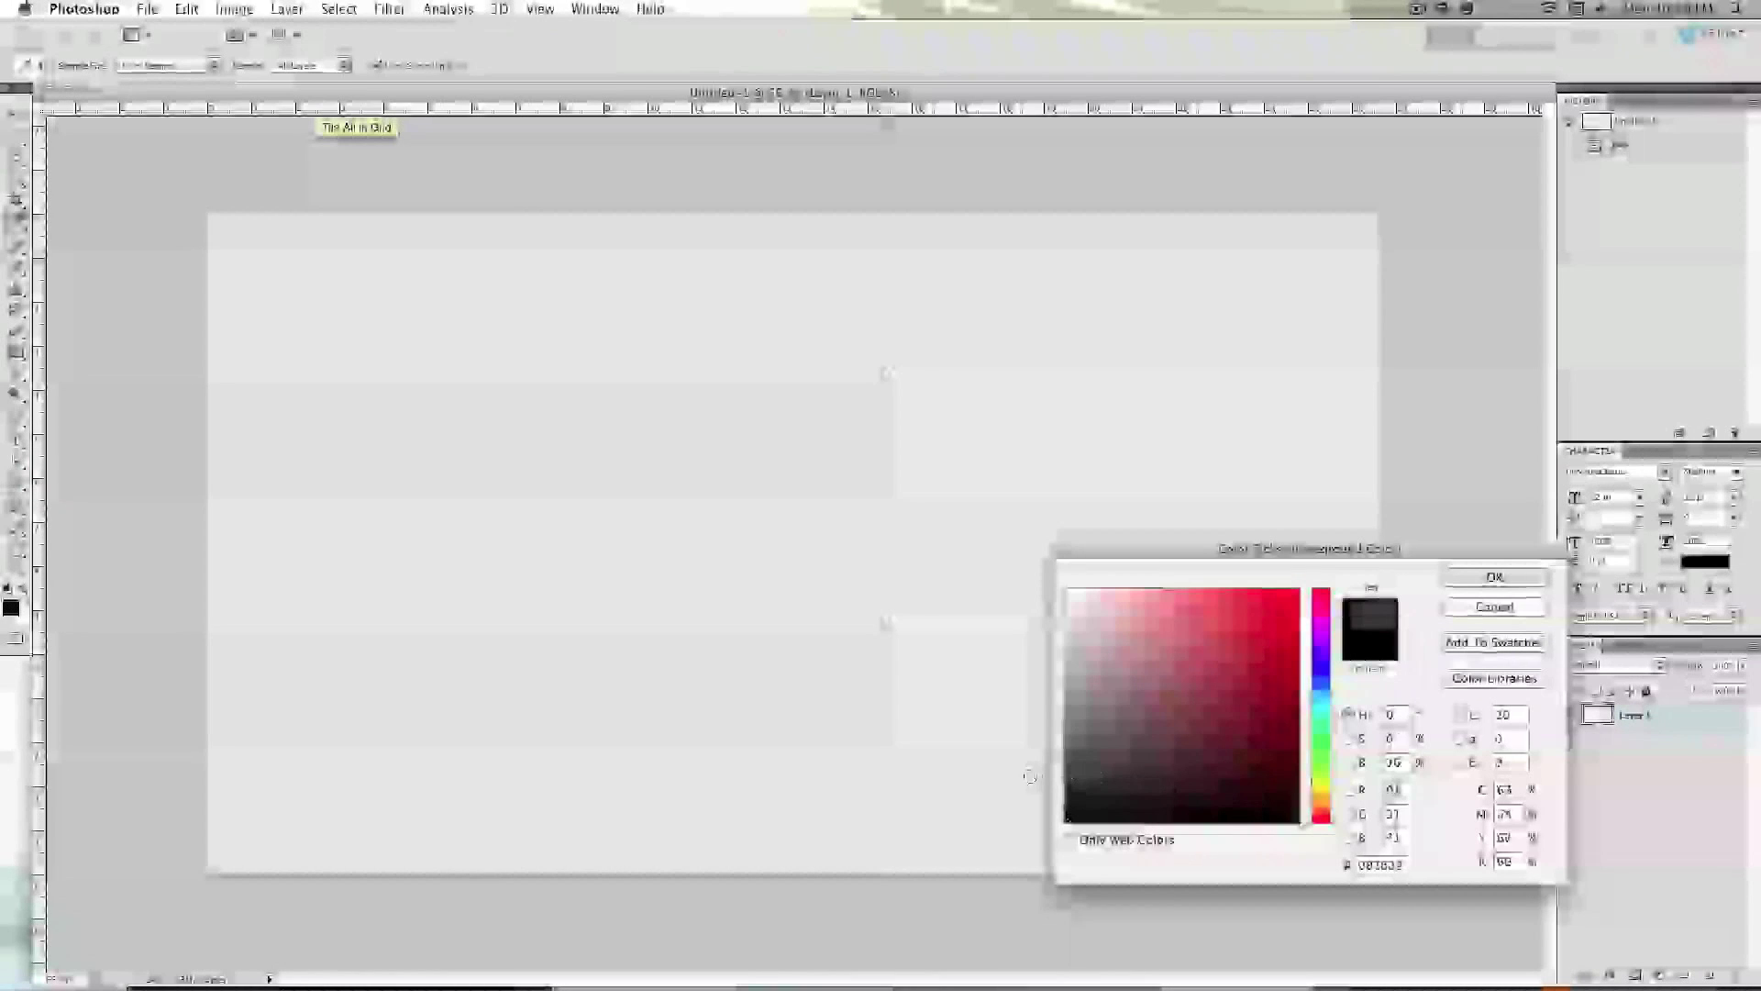
left_click(1461, 576)
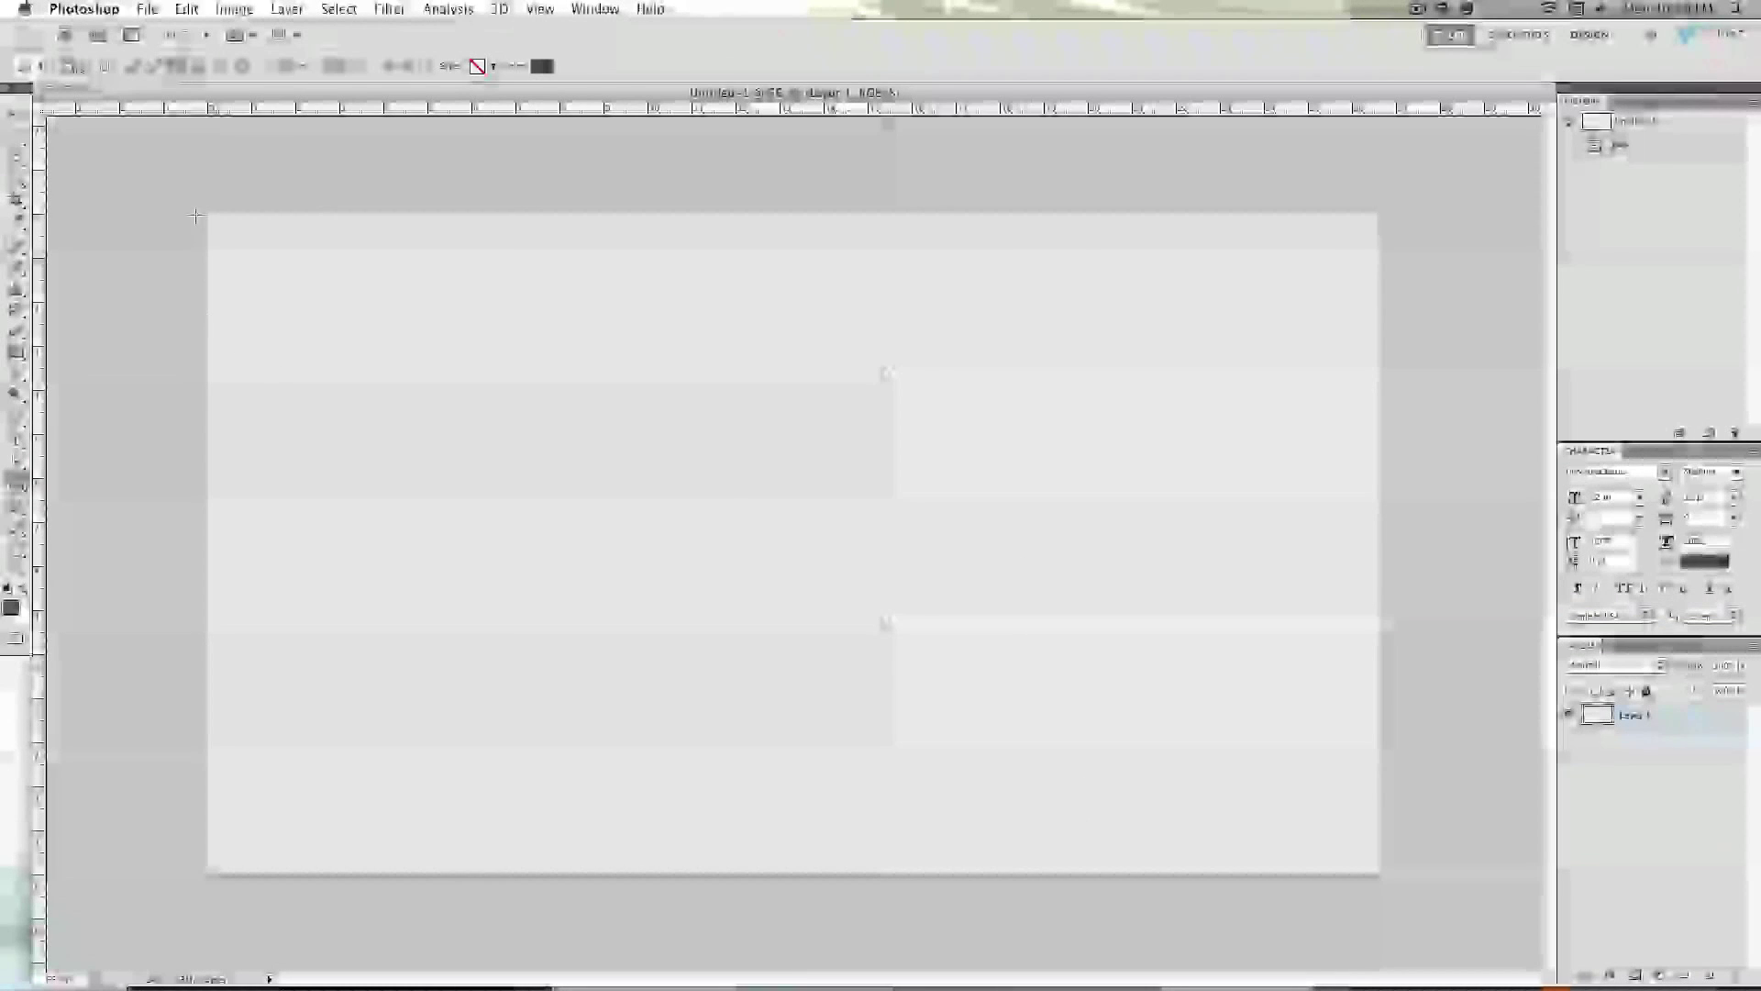
left_click_drag(203, 210, 1381, 879)
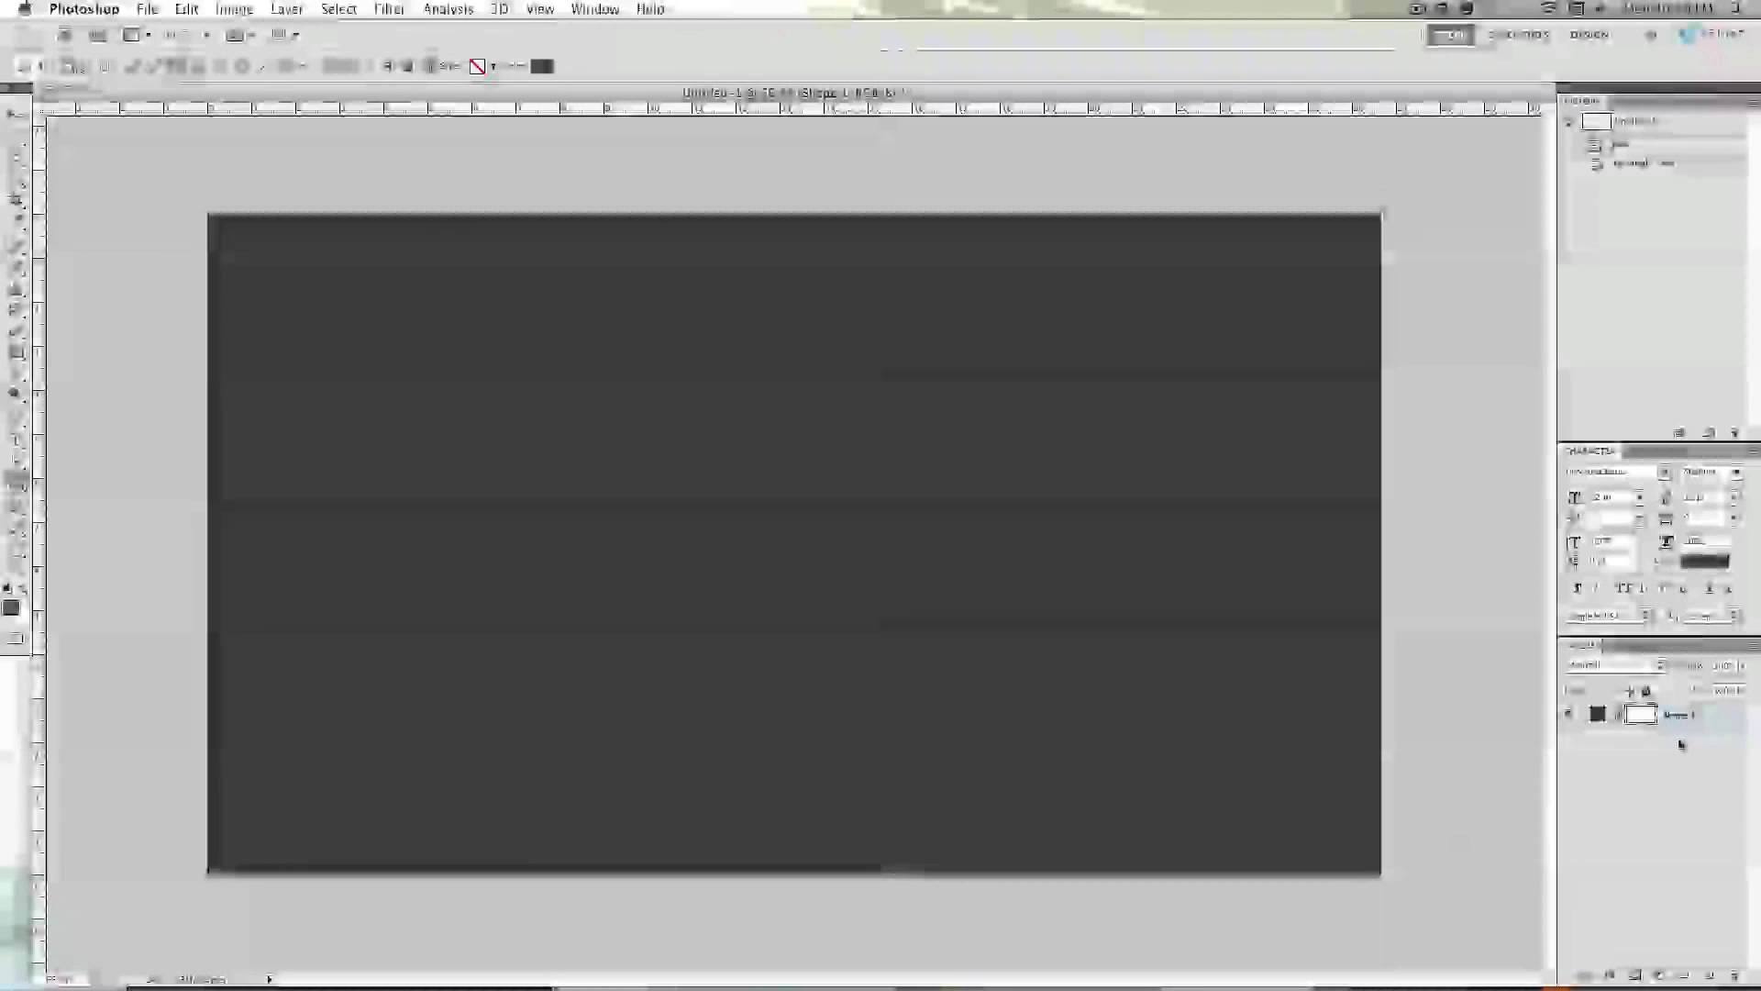
- Rasterize the dark rectangle's shape layer and rename it Background
right_click(1706, 715)
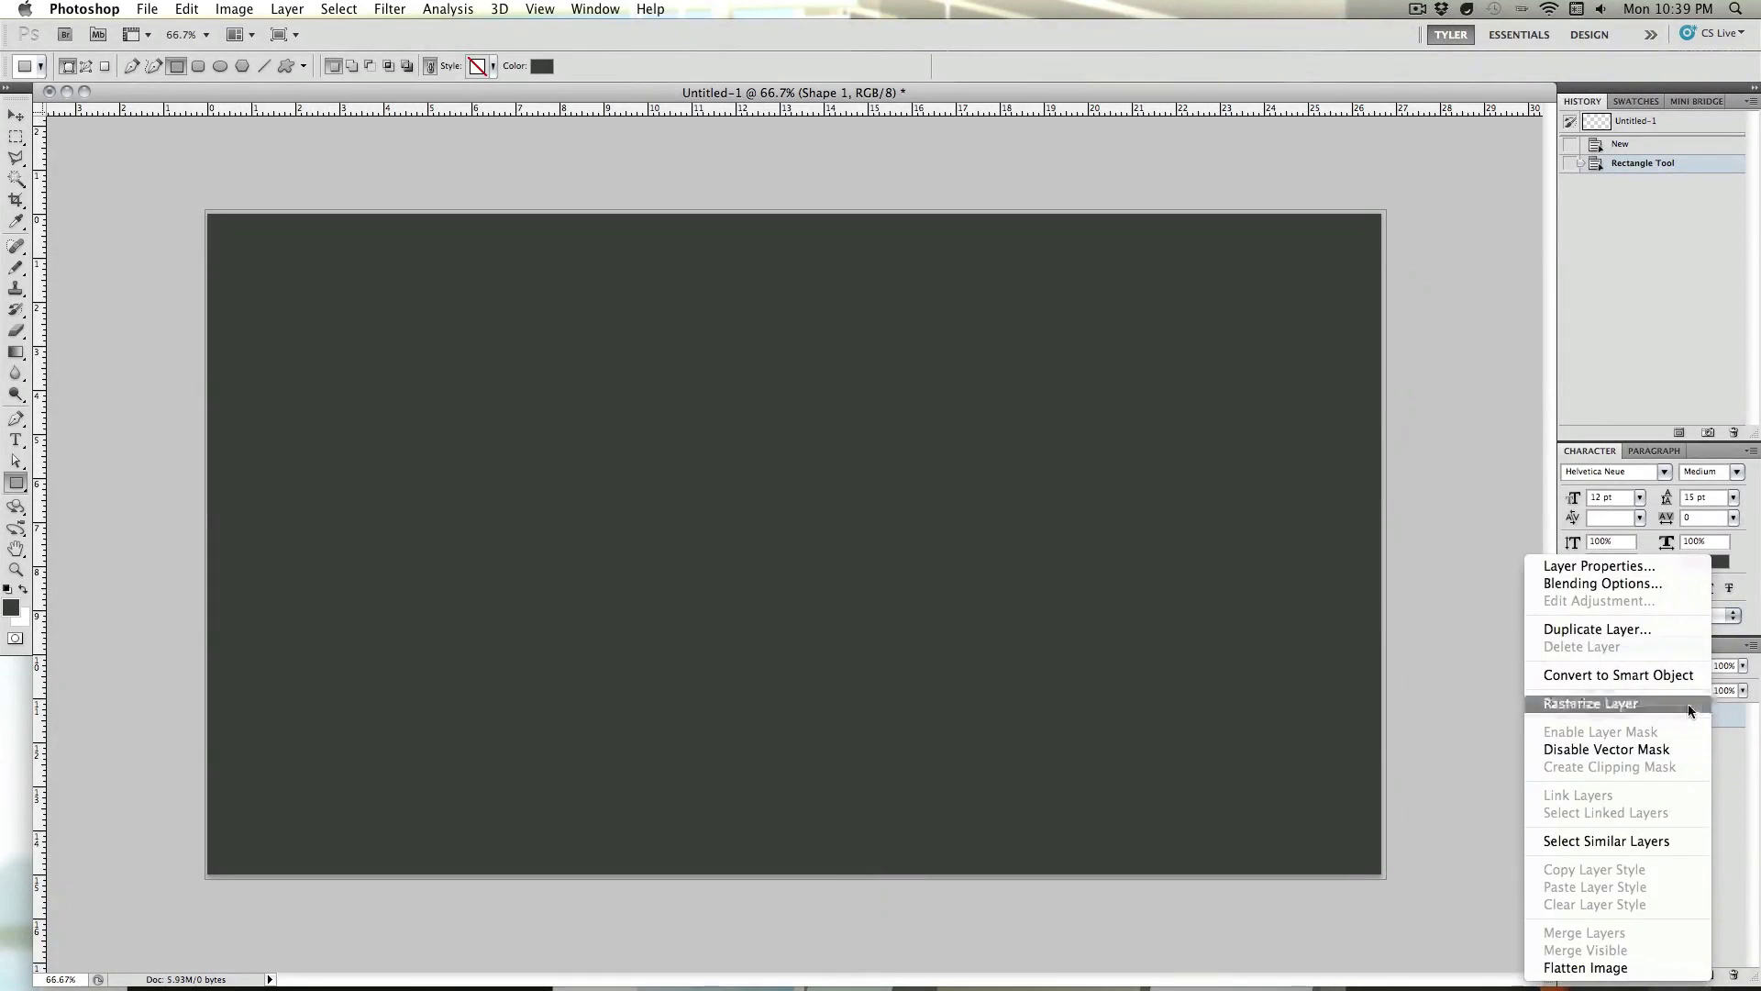
left_click(1614, 704)
double_click(1650, 715)
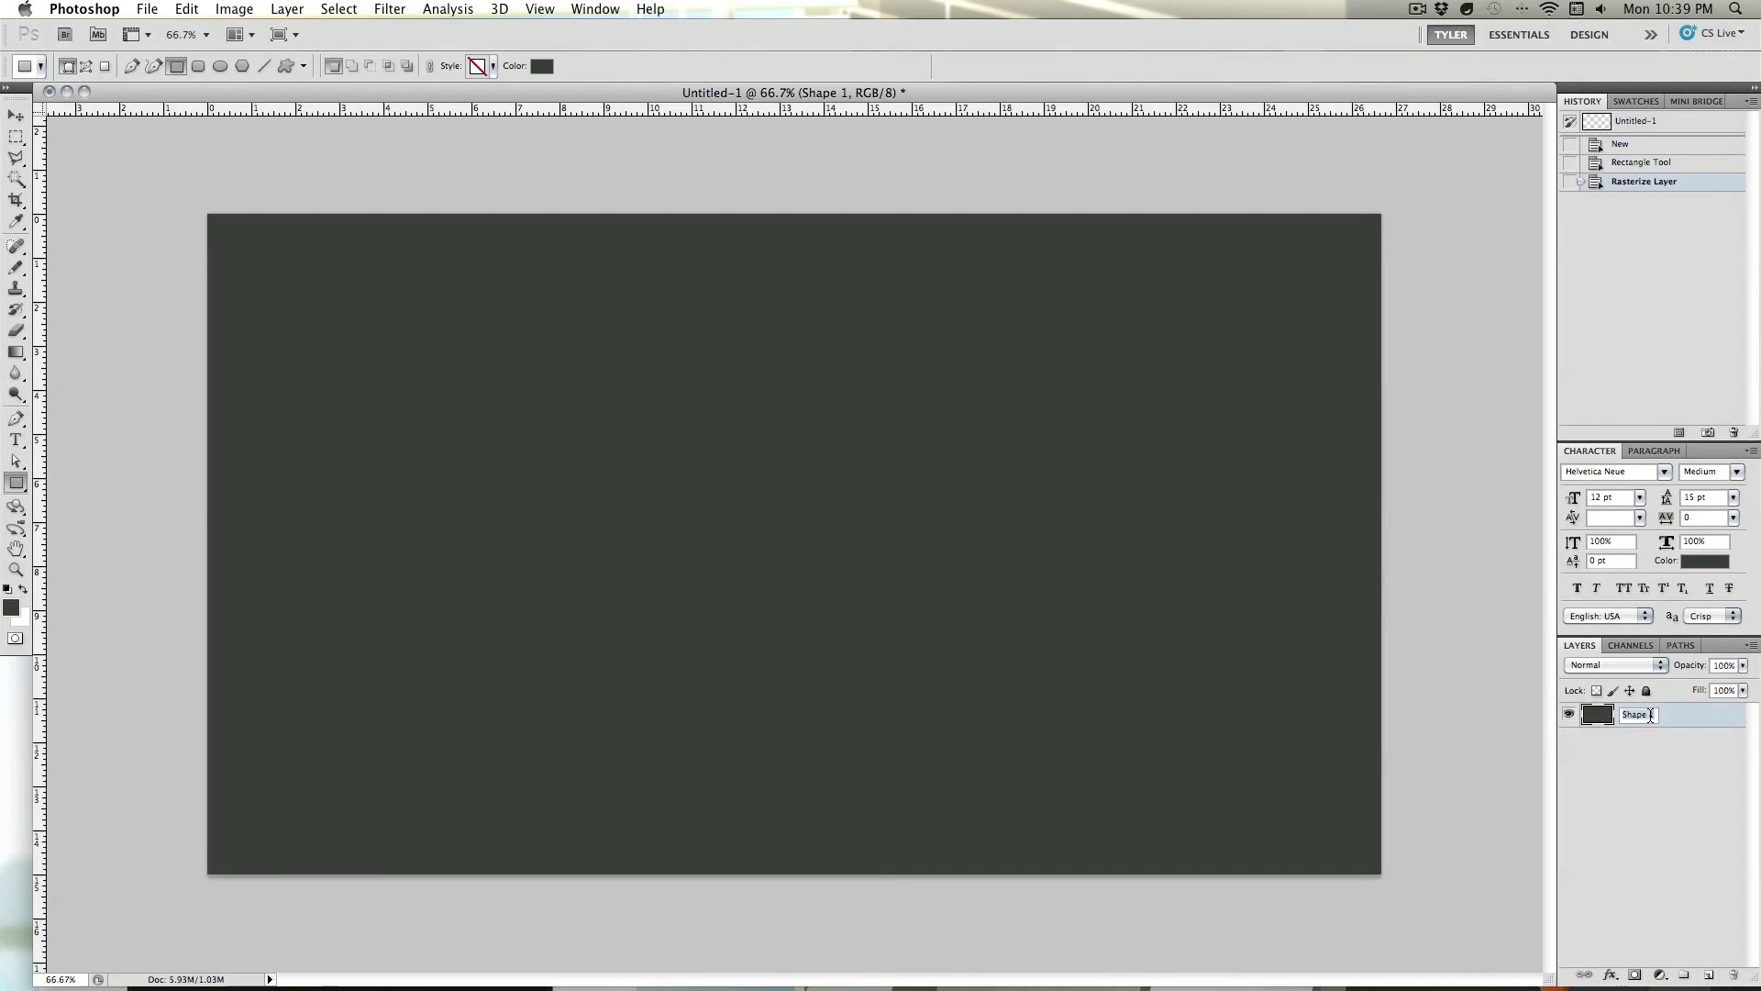
type("Background")
left_click(1703, 818)
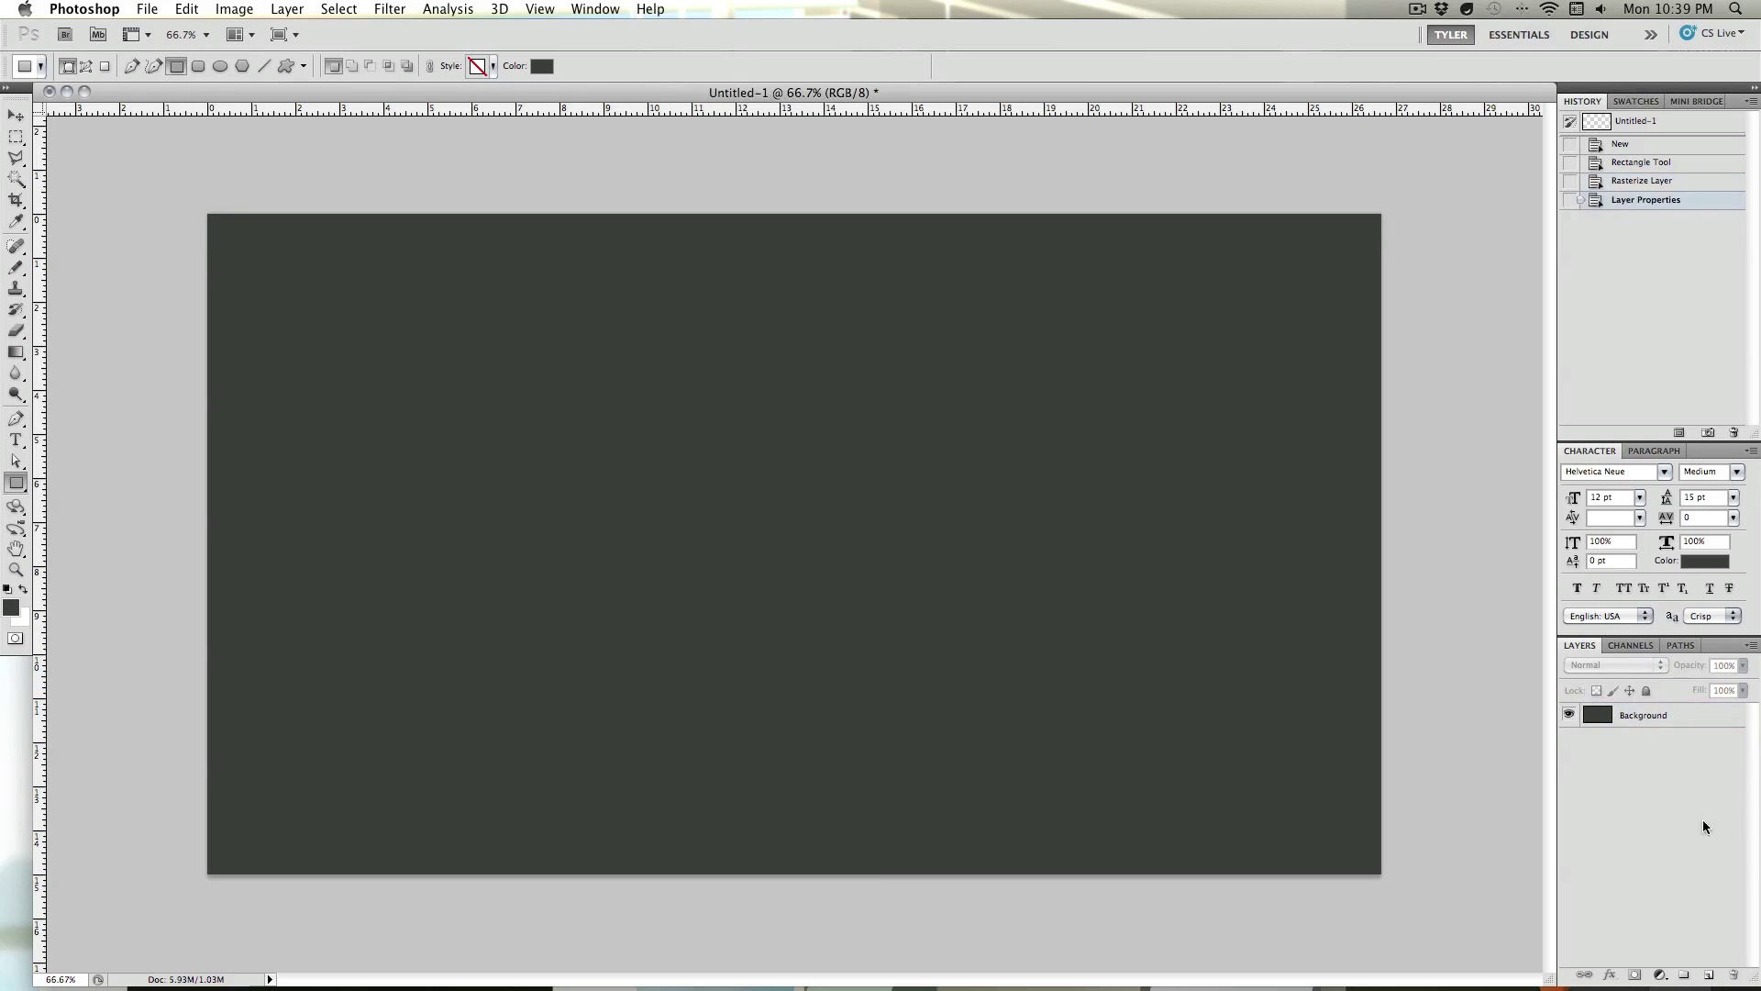
- Draw a rounded square about 4.2 inches wide with a 5 px corner radius as a shape layer in the canvas's upper-left area
left_click(16, 570)
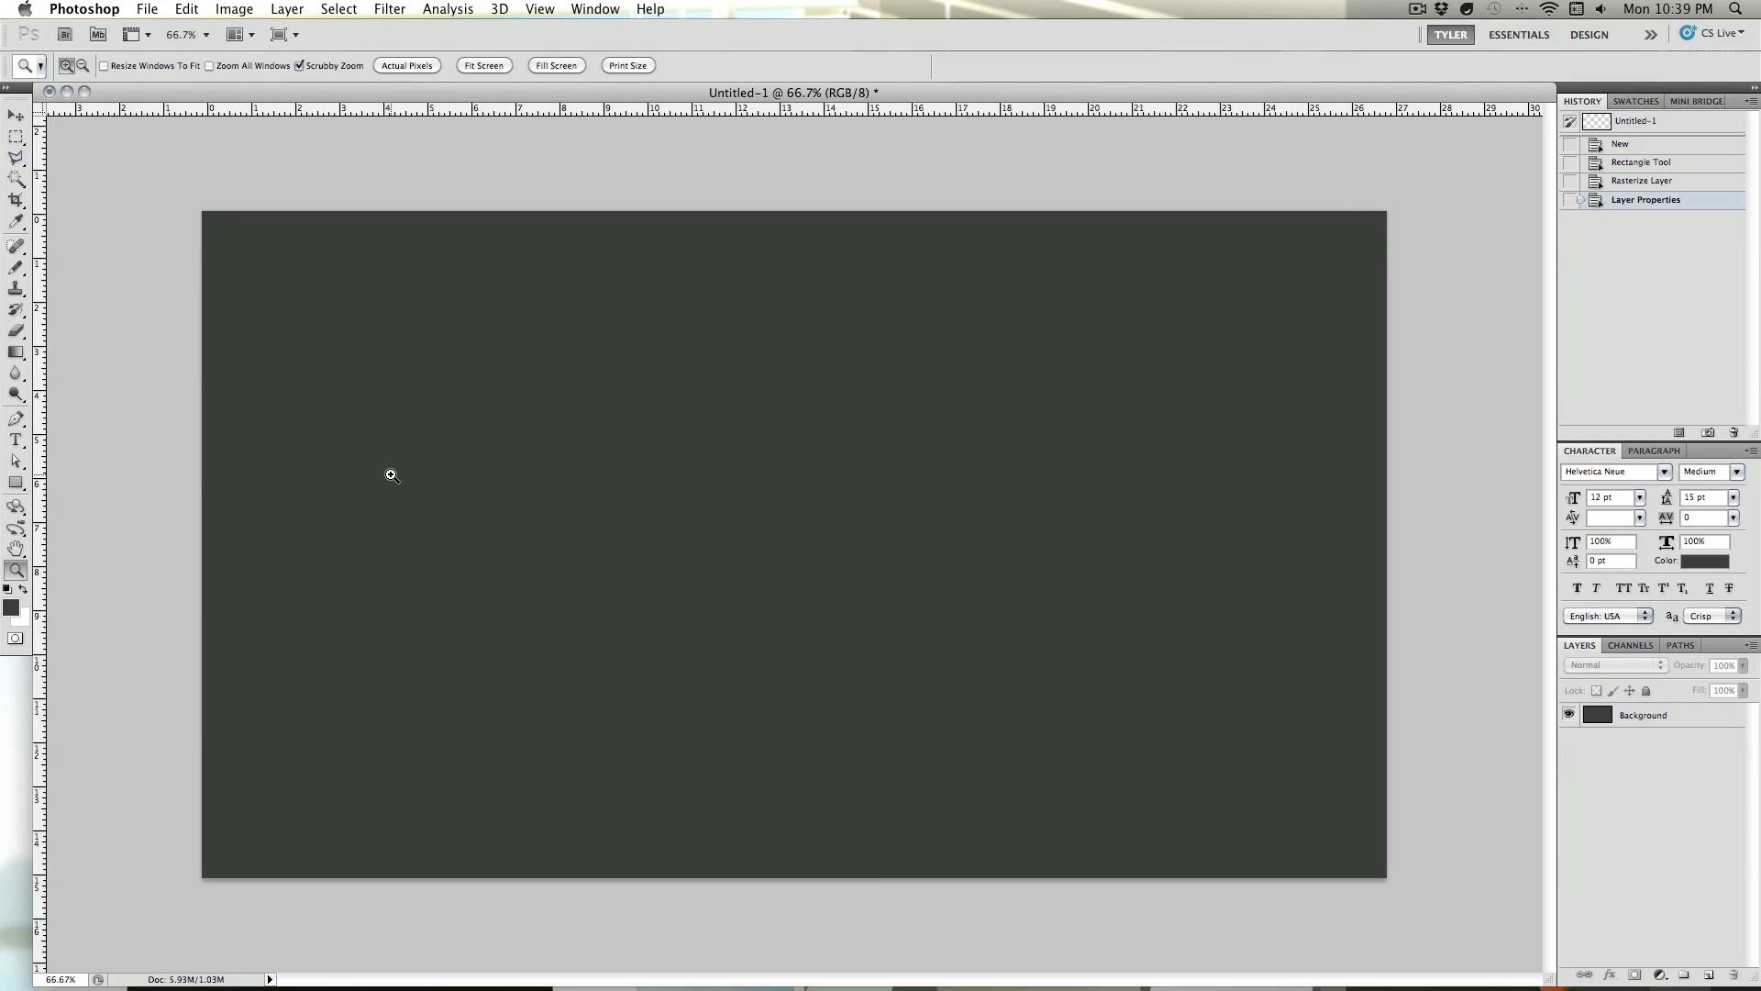
left_click(391, 474)
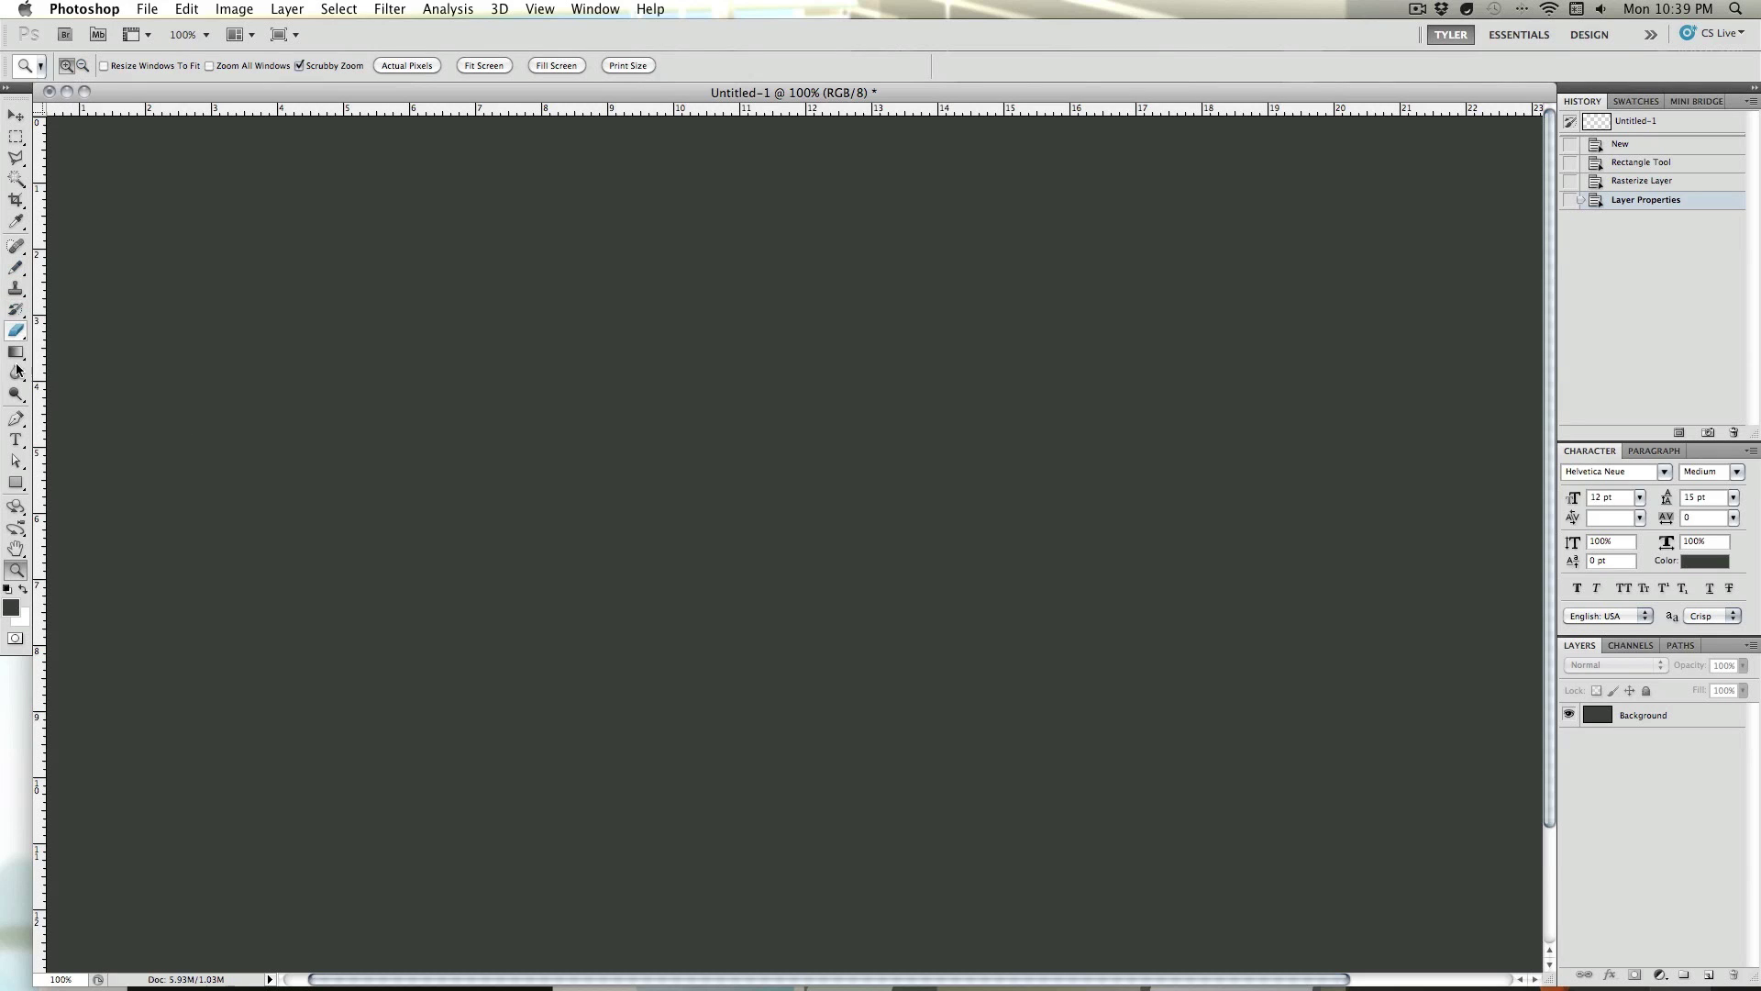
left_click(16, 491)
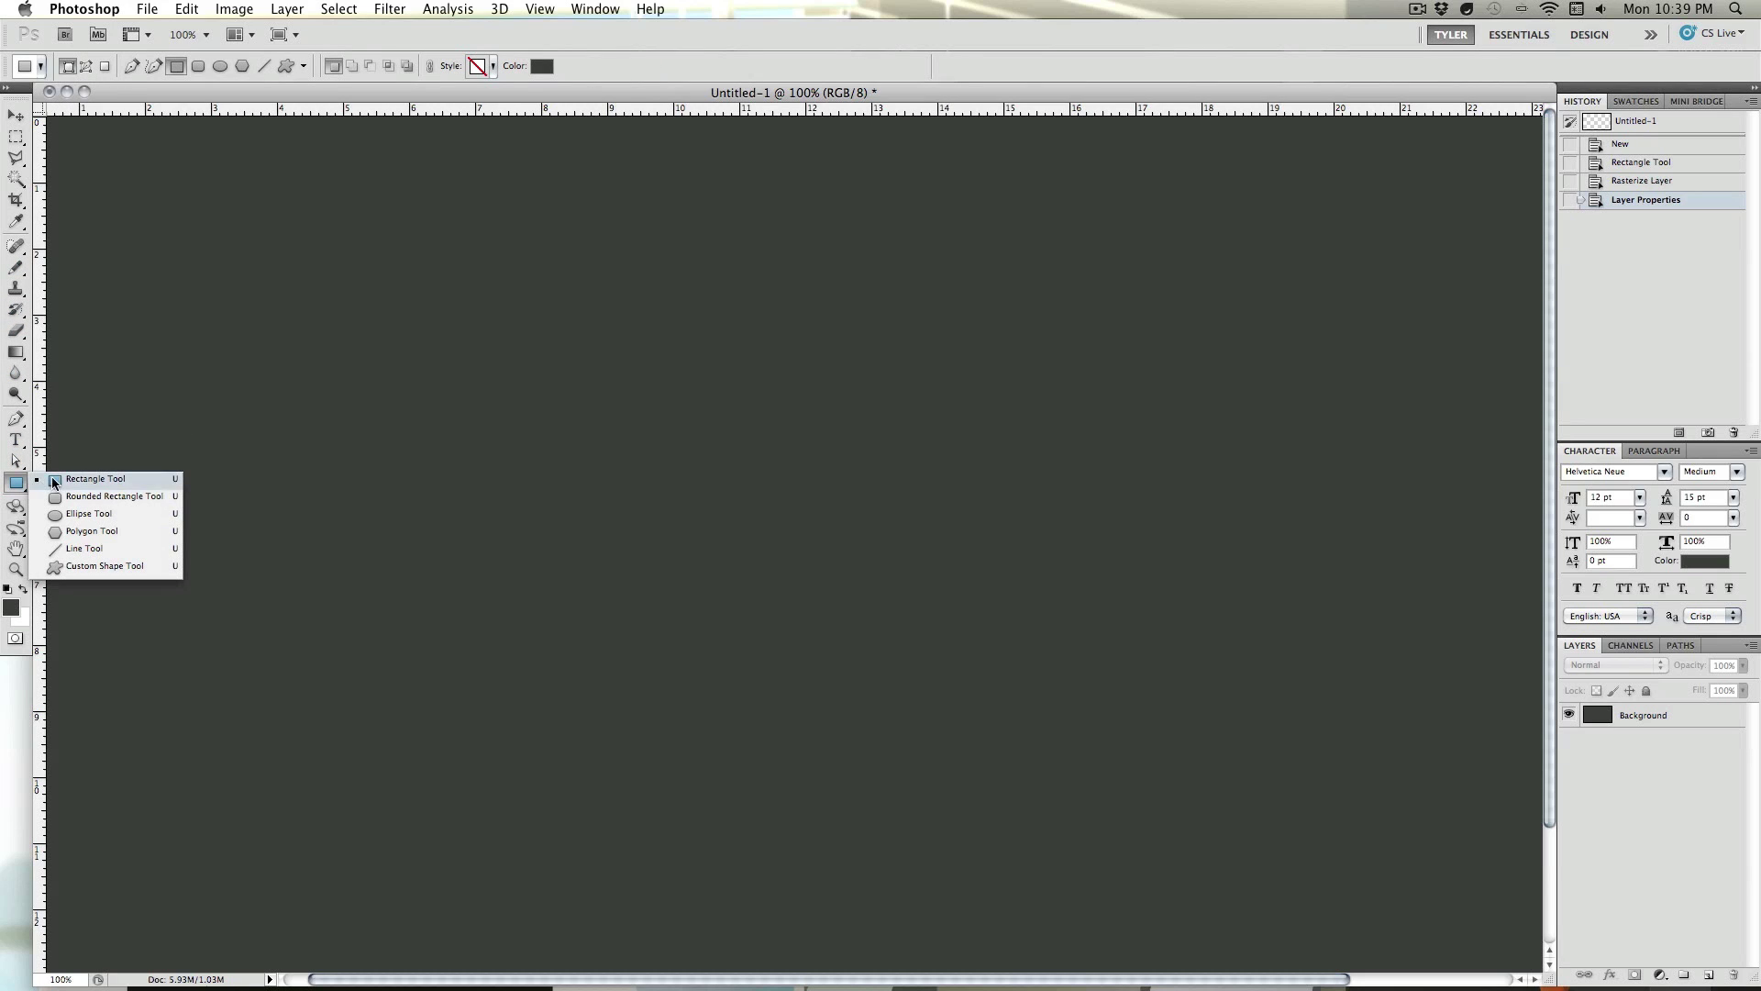
left_click(107, 500)
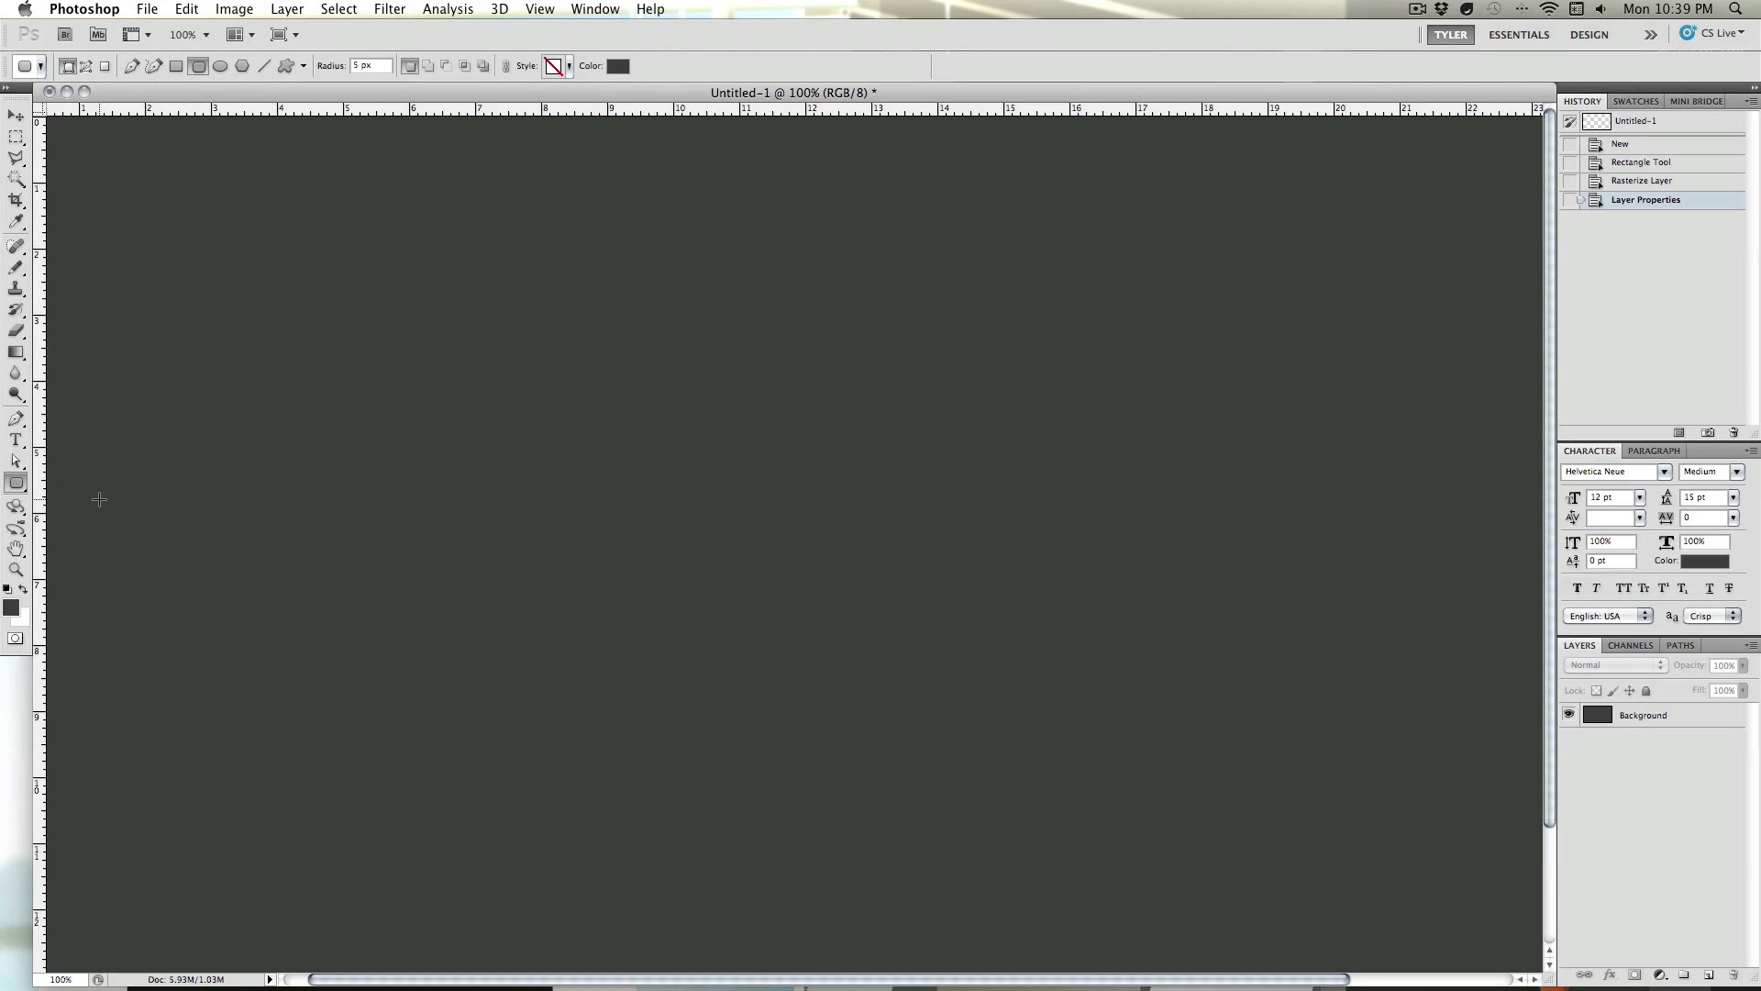
left_click(86, 66)
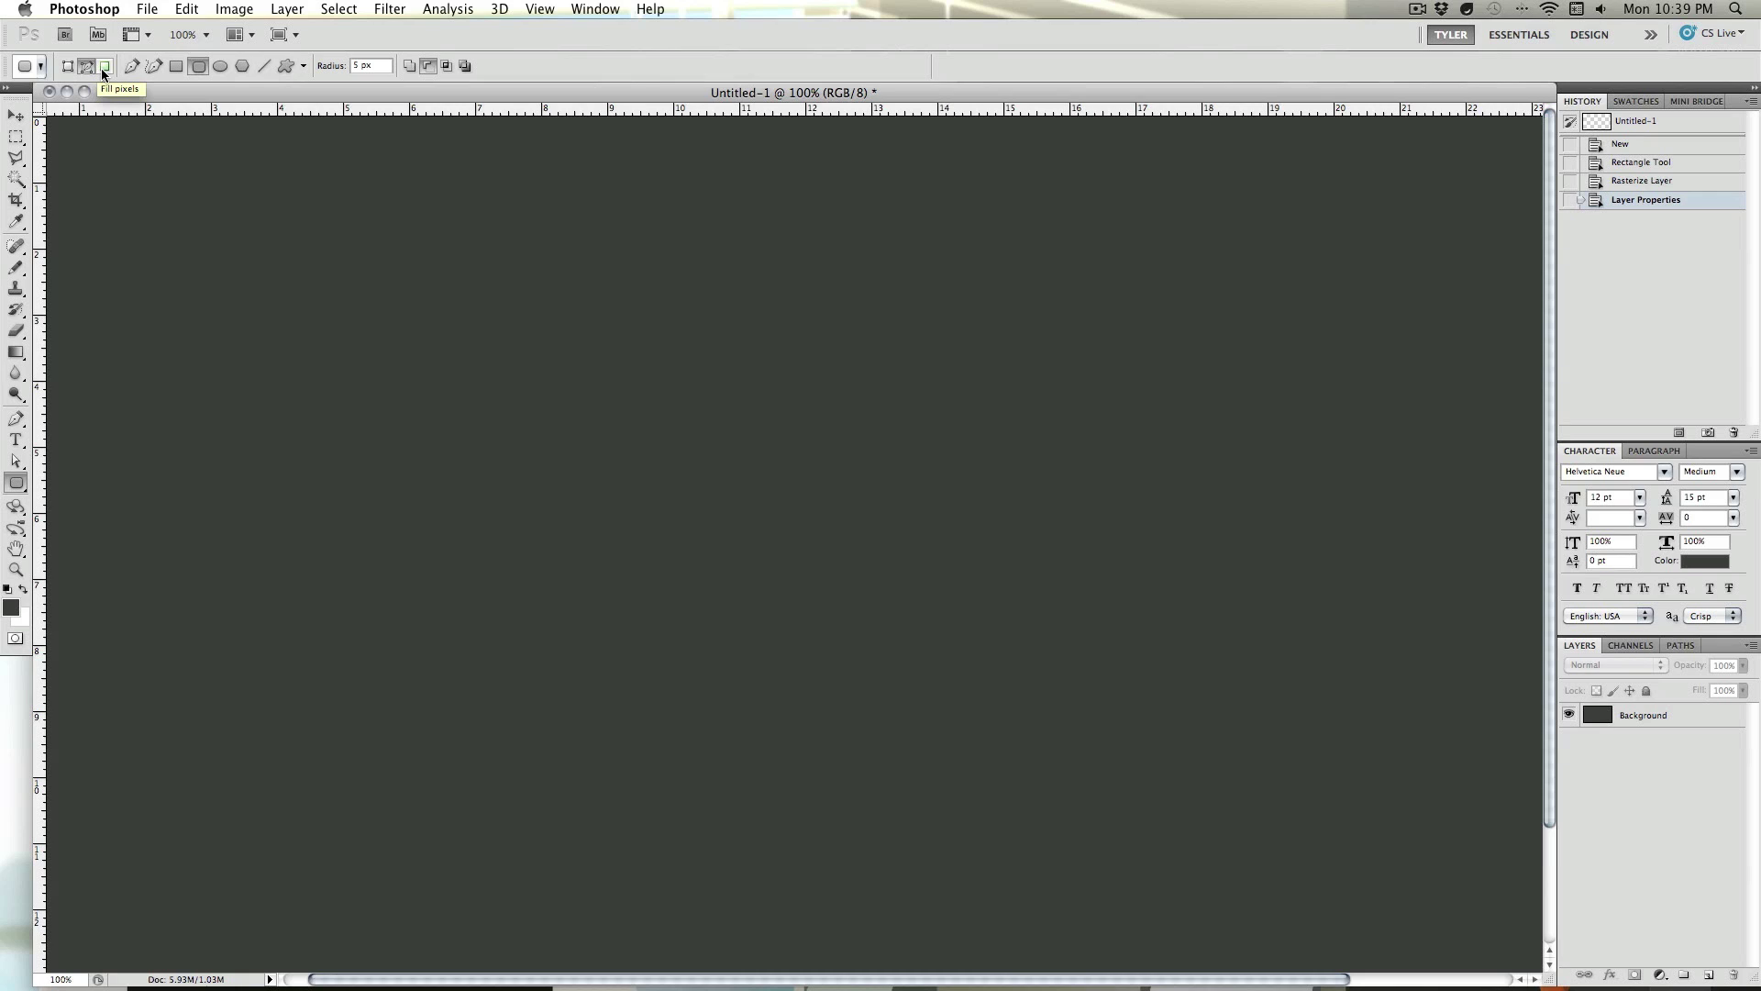
left_click(68, 69)
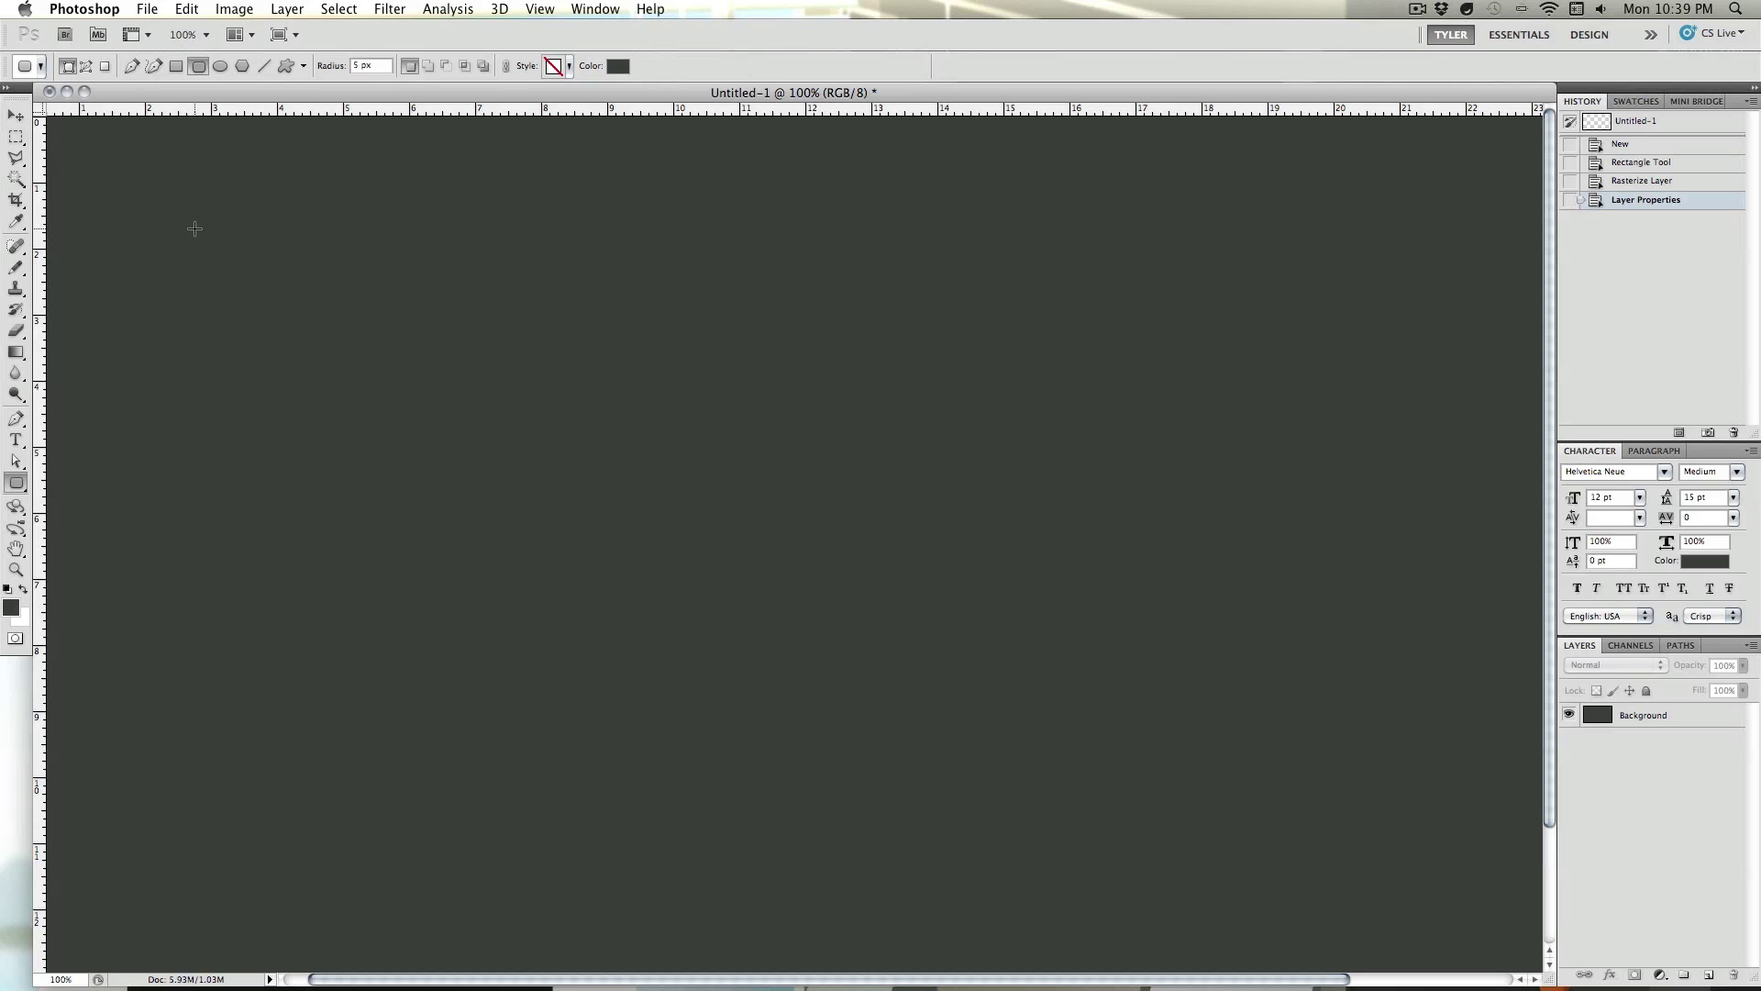
left_click_drag(194, 229, 470, 504)
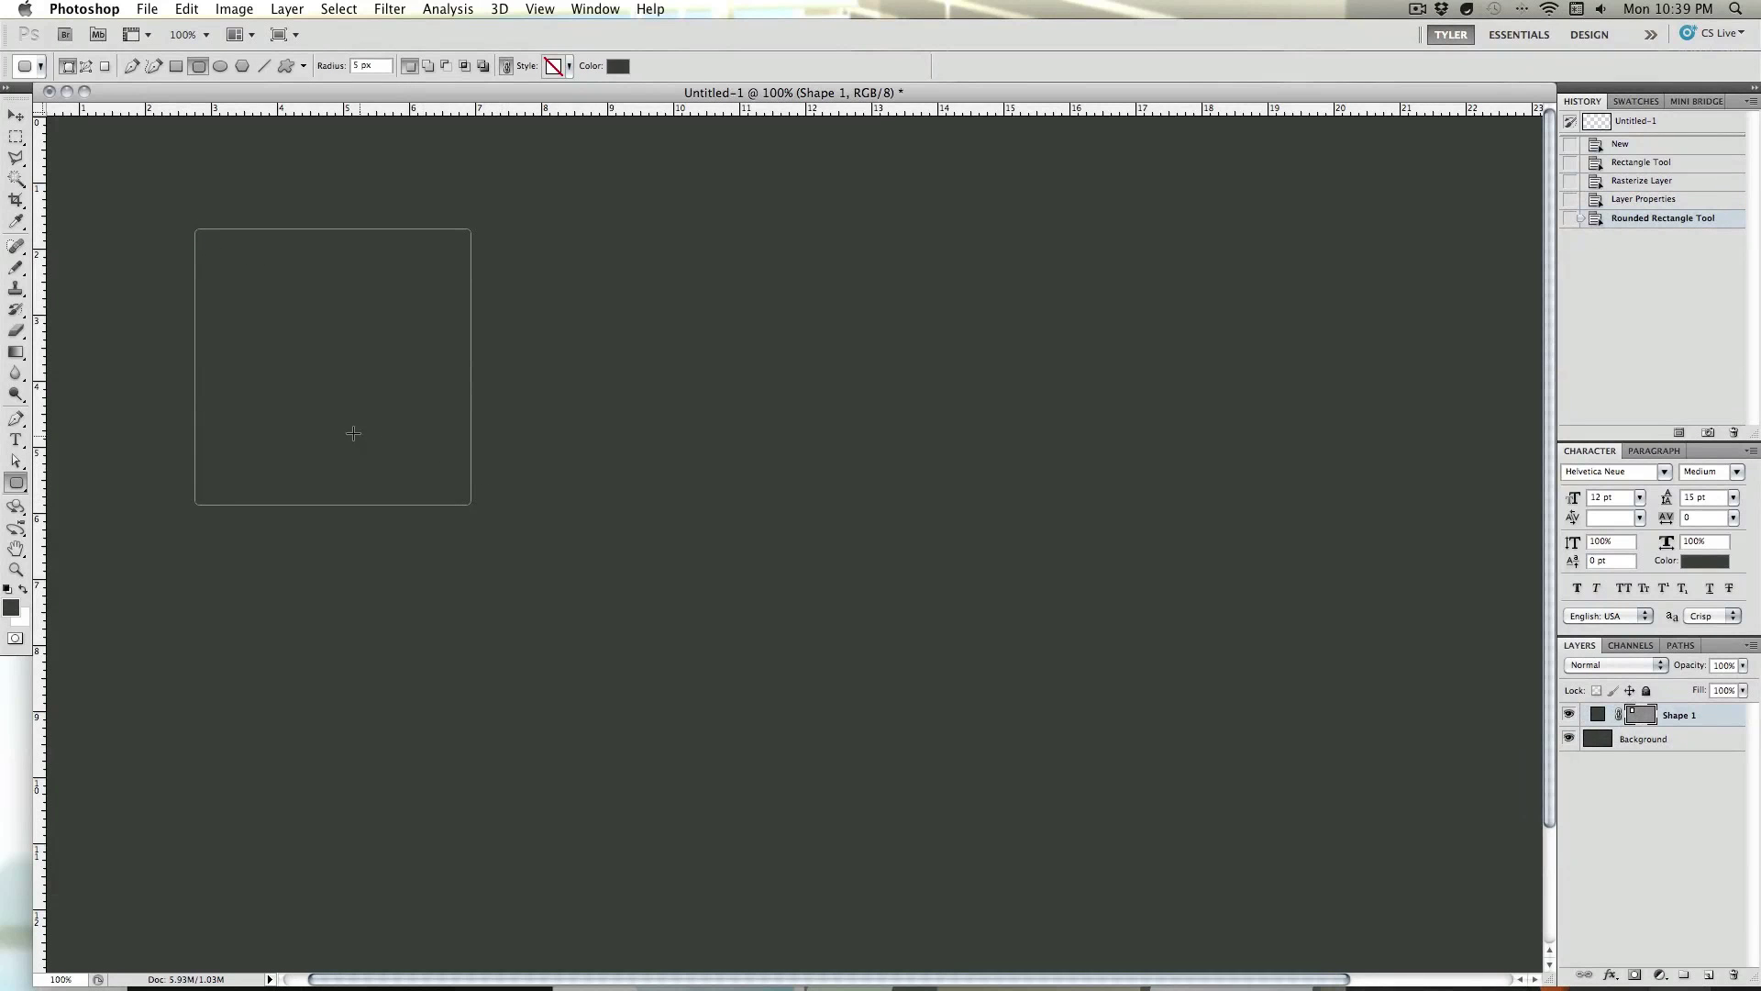
- Fill the rounded square with the 5 px corner radius with white, and delete its layer
double_click(1598, 715)
left_click(1117, 634)
left_click_drag(1117, 634, 1067, 591)
left_click(1494, 578)
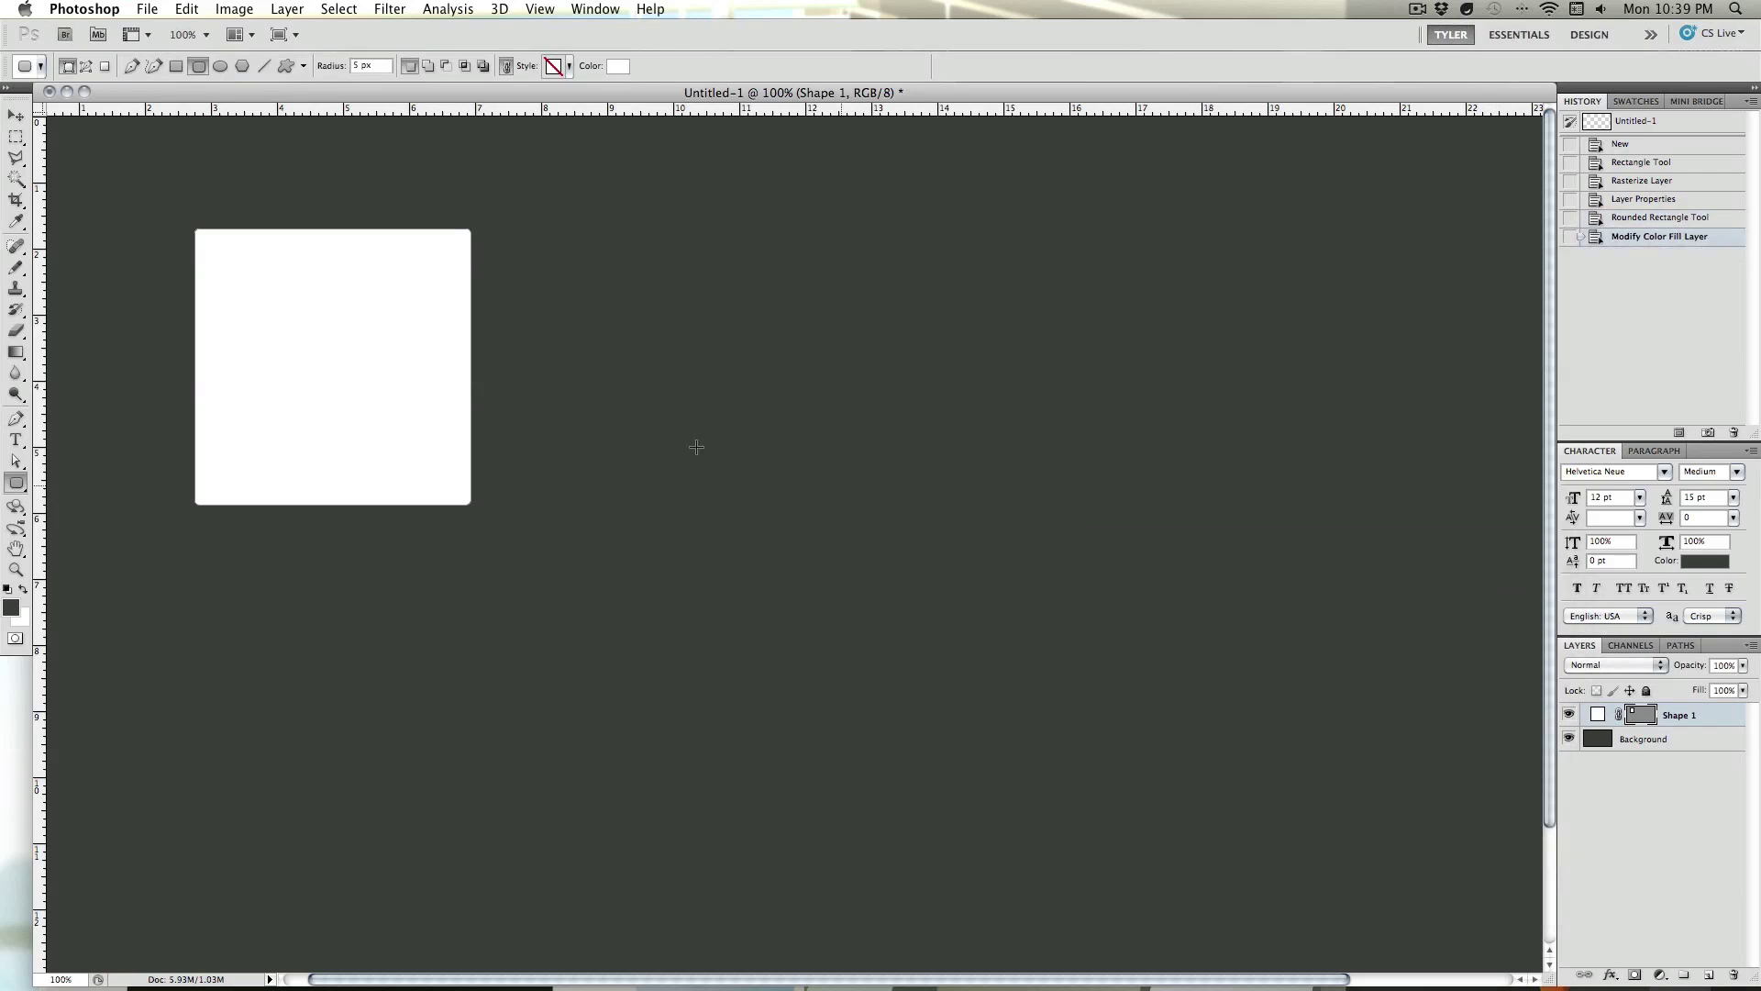
key("Delete")
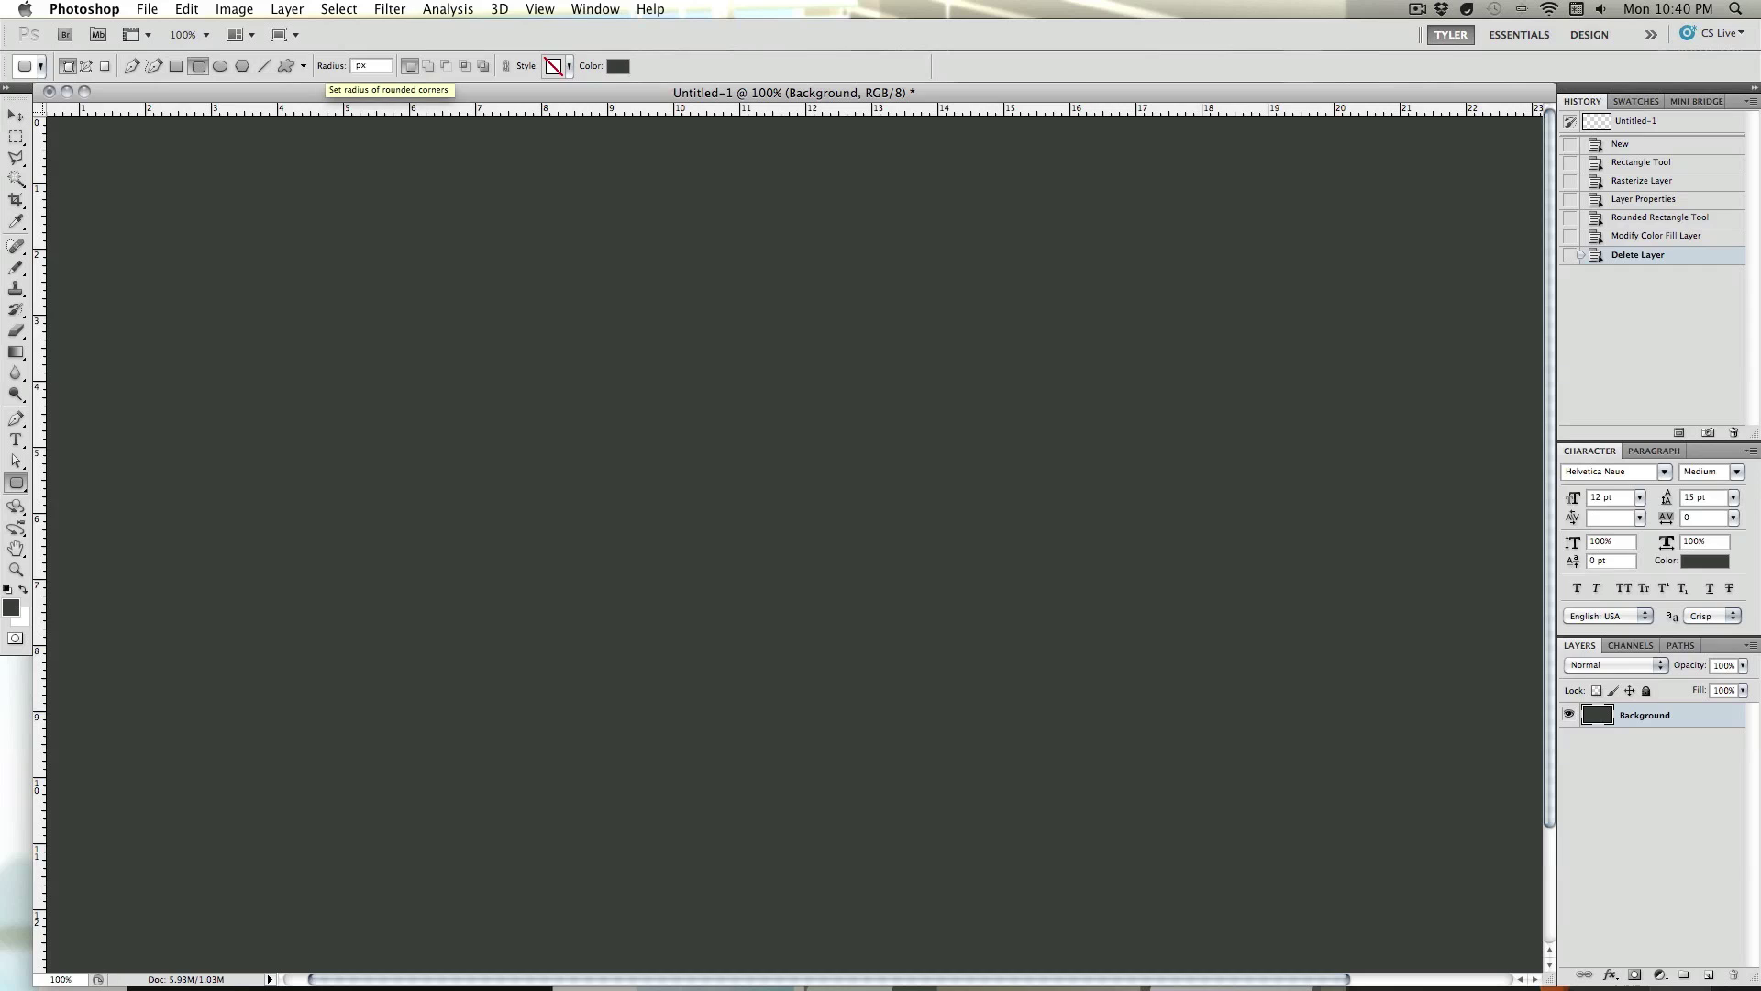
- Draw a rounded square about 5.3 inches wide with a 15 px corner radius and fill it with white (ffffff)
type("15")
left_click_drag(222, 198, 678, 549)
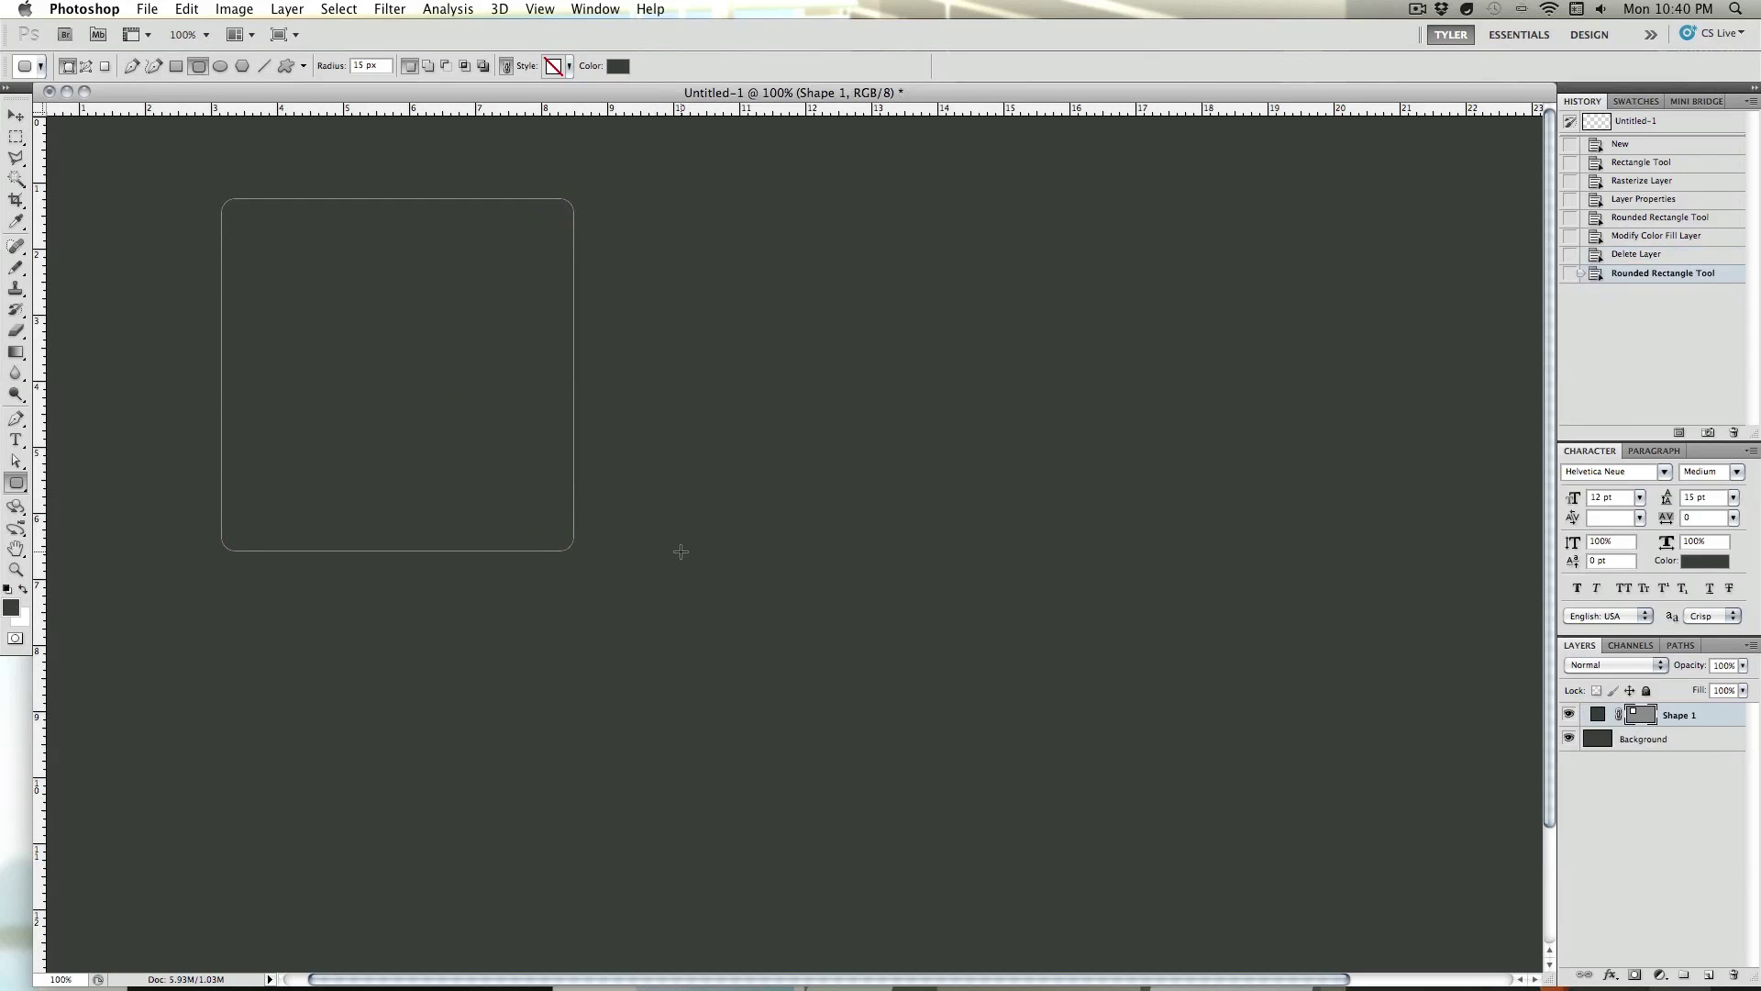
double_click(1601, 723)
type("ffffff")
key("Tab")
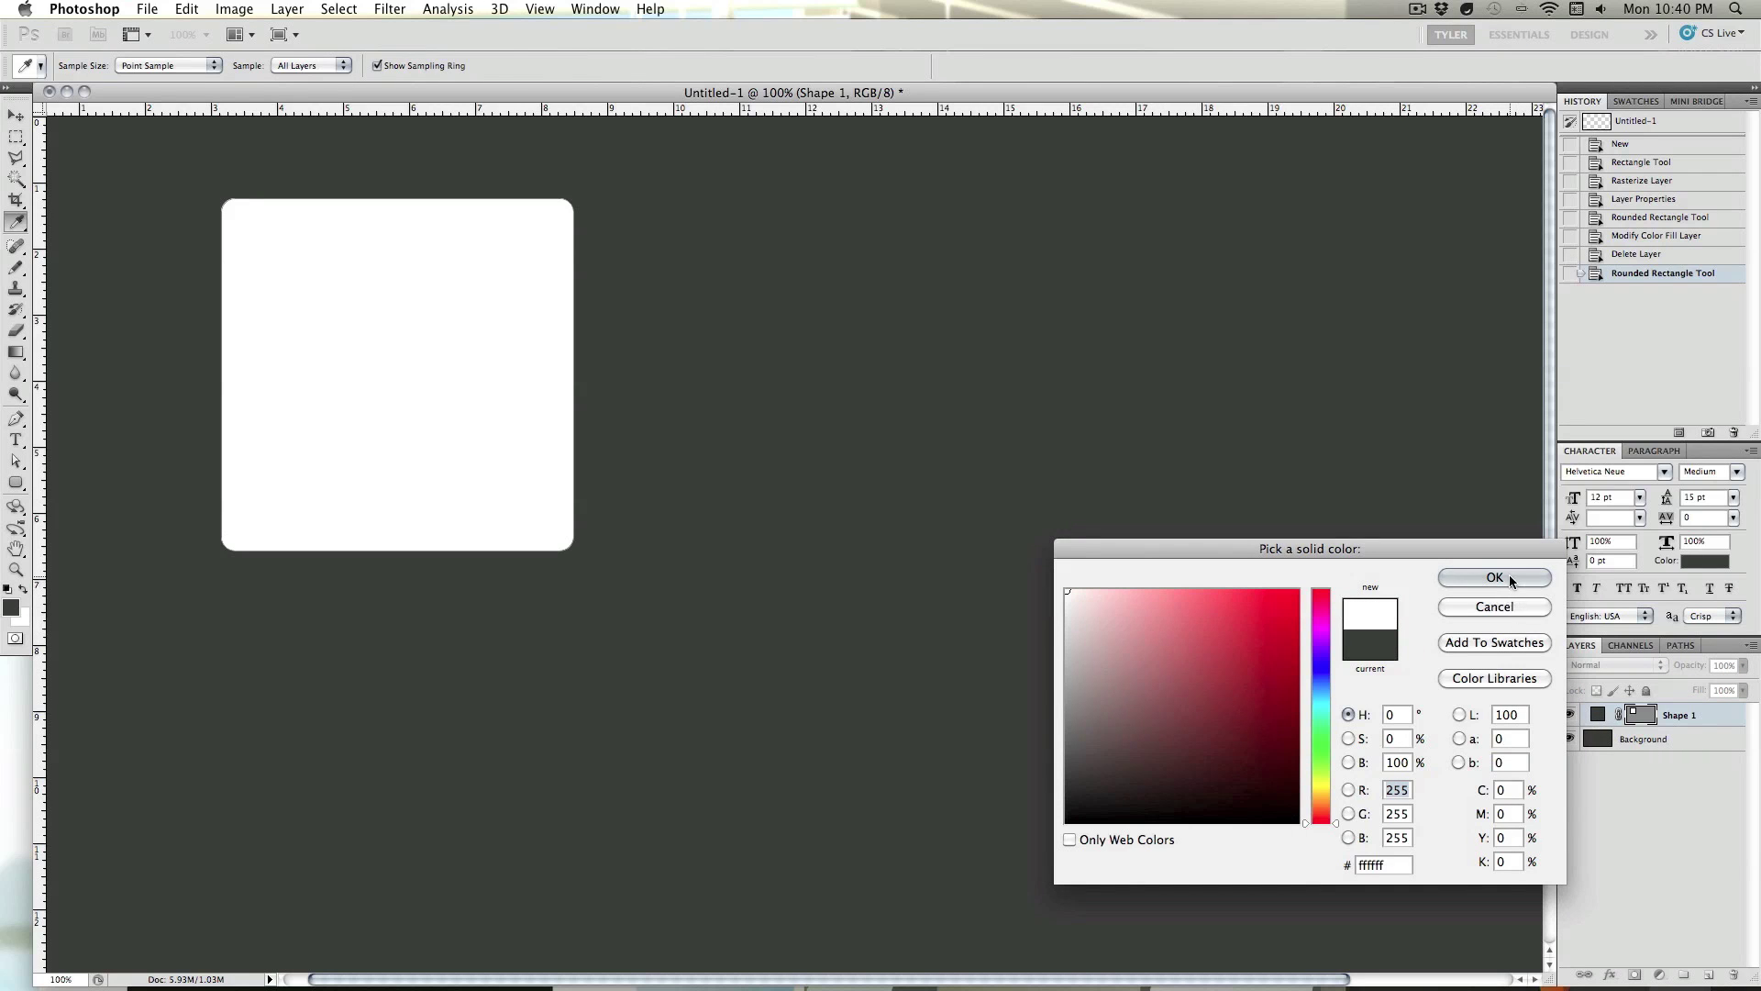
left_click(1495, 577)
- Rename the white rounded square's shape layer to Rectangle
double_click(1680, 715)
type("Rectang")
key("BackSpace")
key("BackSpace")
type("ngle")
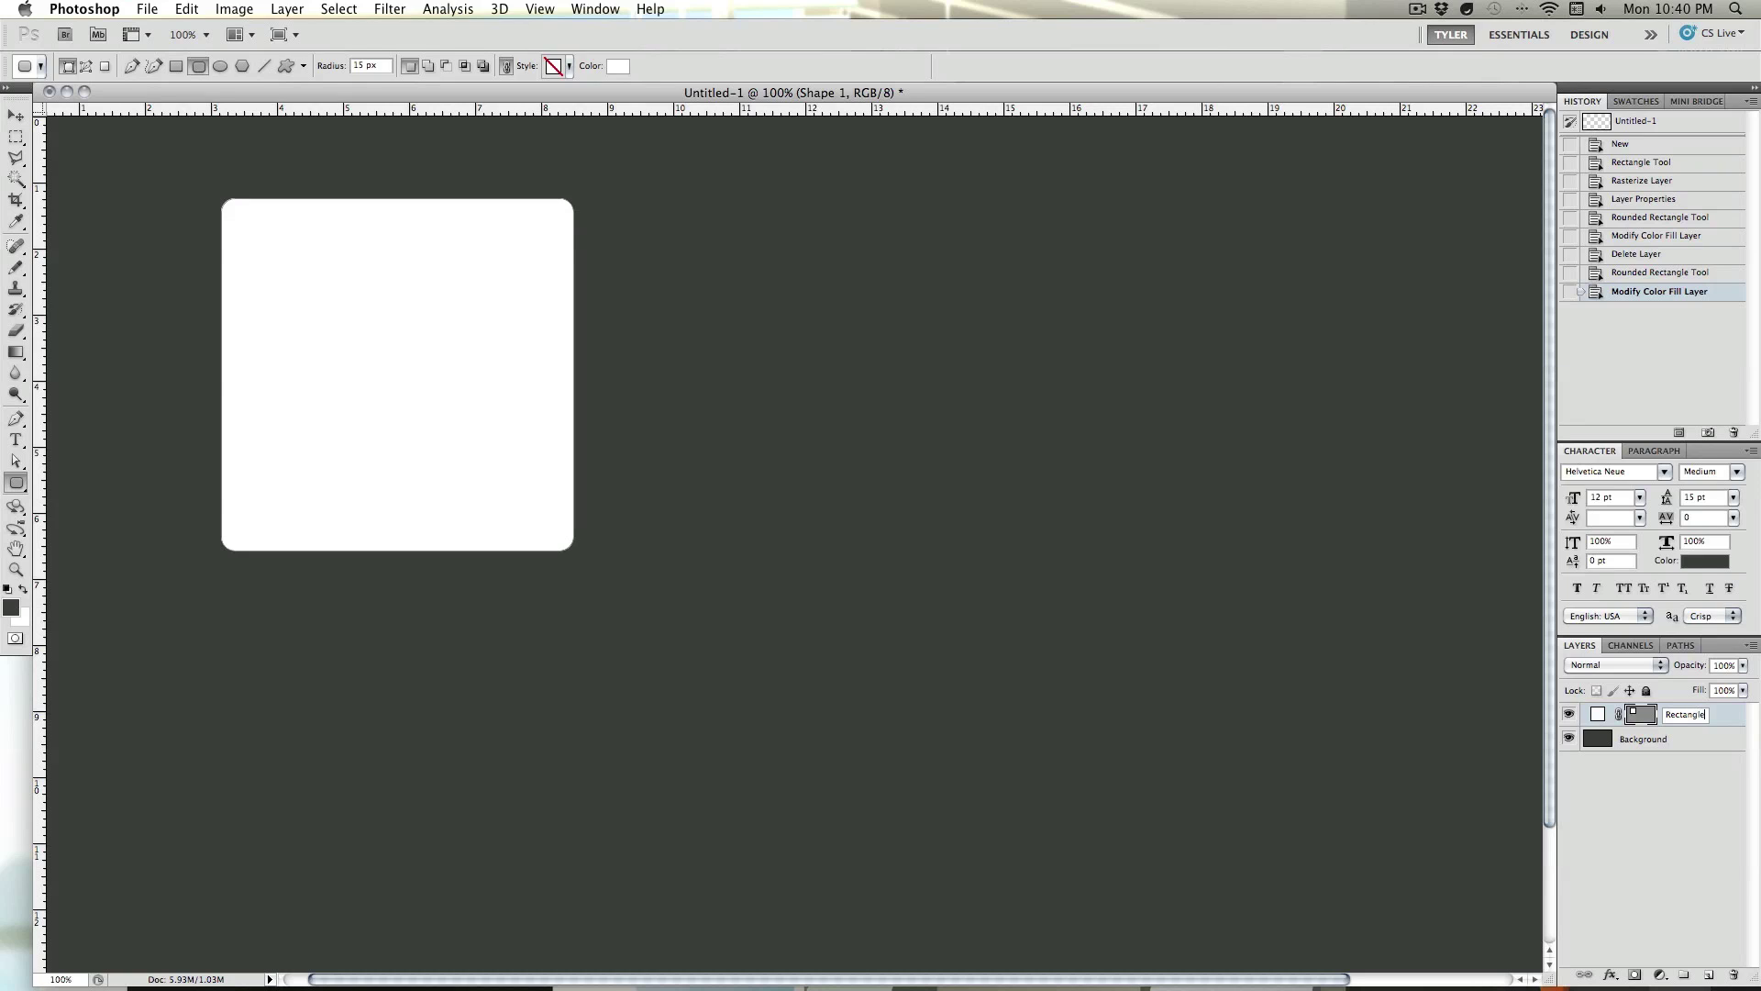
key("Return")
- Move the white rounded square down and right, closer to the middle of the canvas
key("v")
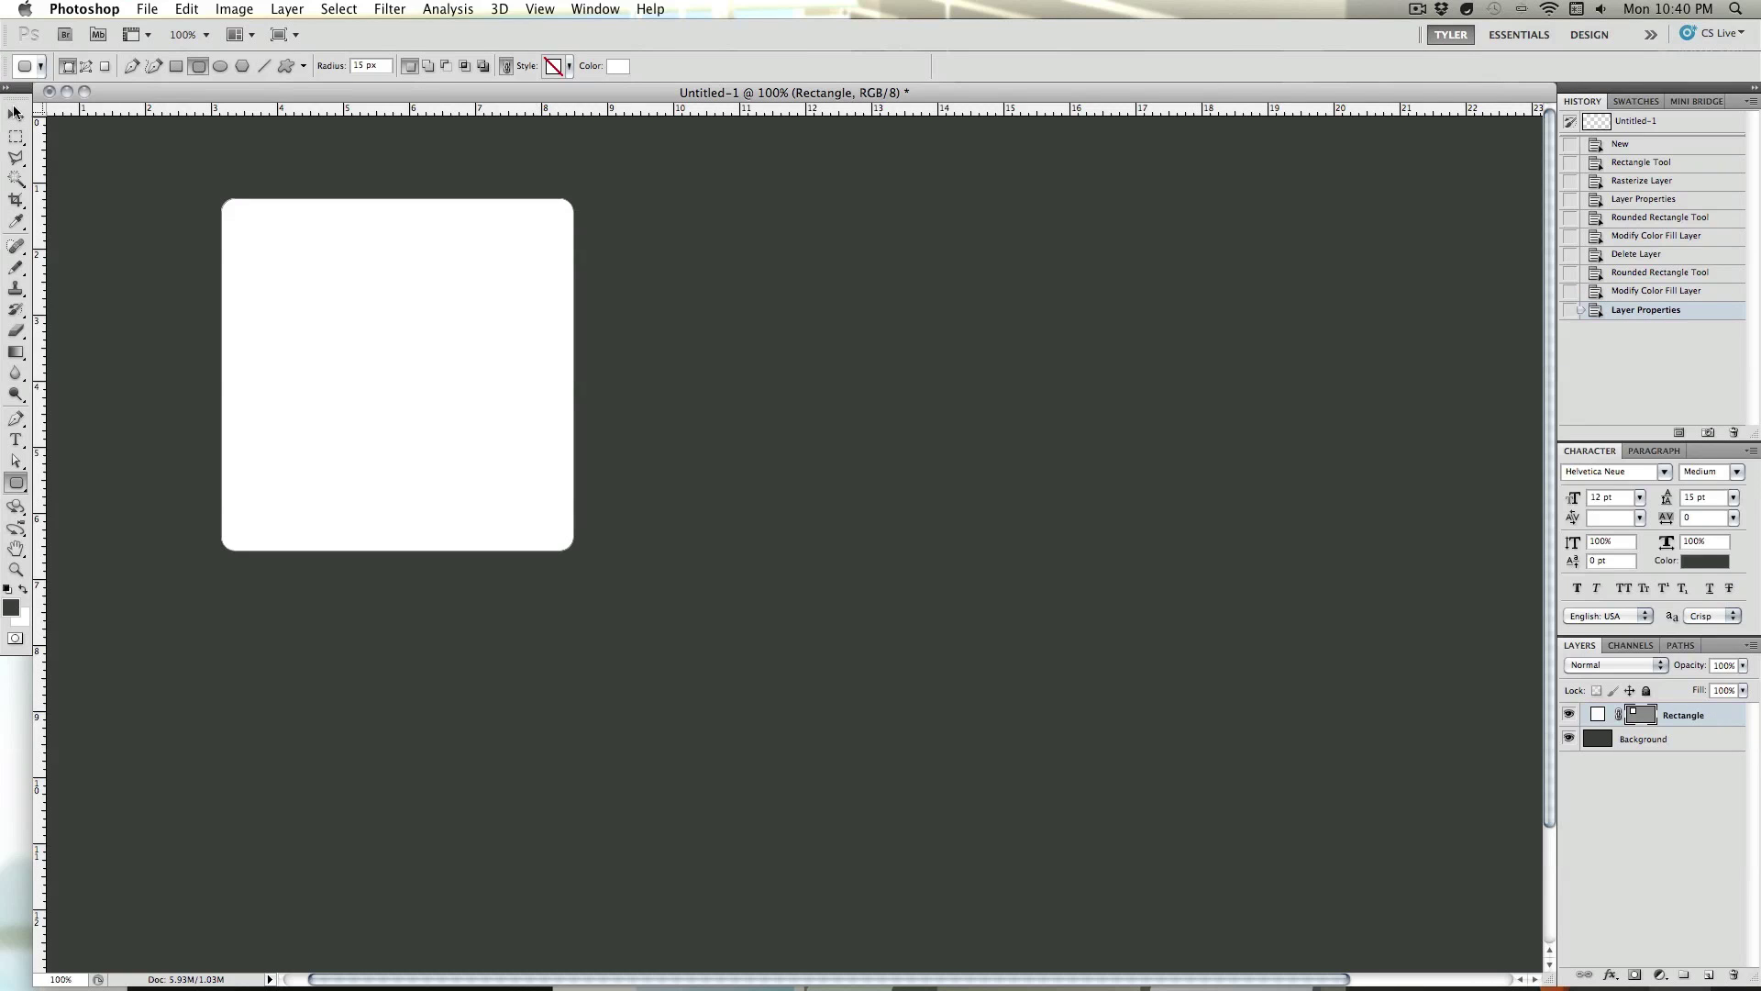
left_click_drag(459, 438, 794, 548)
key("shift+Up")
key("shift+Up")
key("shift+Up")
key("shift+Up")
key("shift+Up")
key("shift+Up")
key("shift+Up")
key("shift+Up")
key("shift+Up")
key("shift+Up")
key("shift+Up")
key("shift+Up")
key("shift+Up")
key("shift+Up")
key("shift+Up")
scroll(795, 549, "up", 3)
scroll(795, 549, "right", 5)
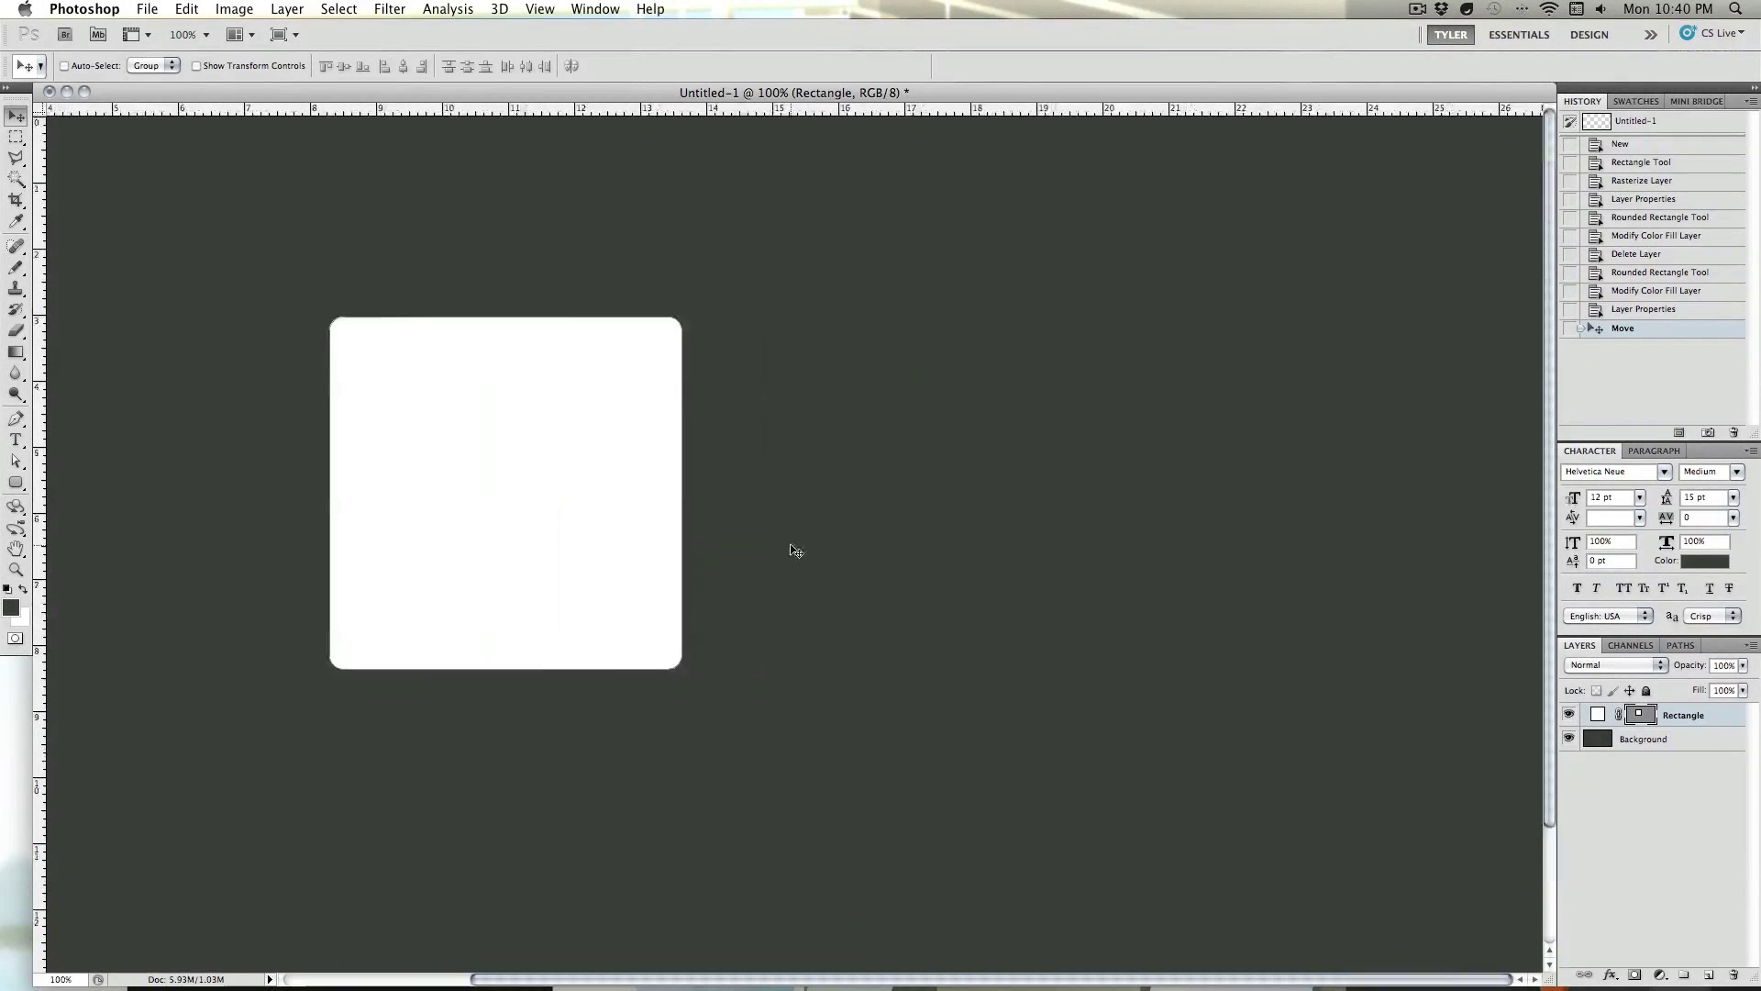
scroll(786, 547, "left", 6)
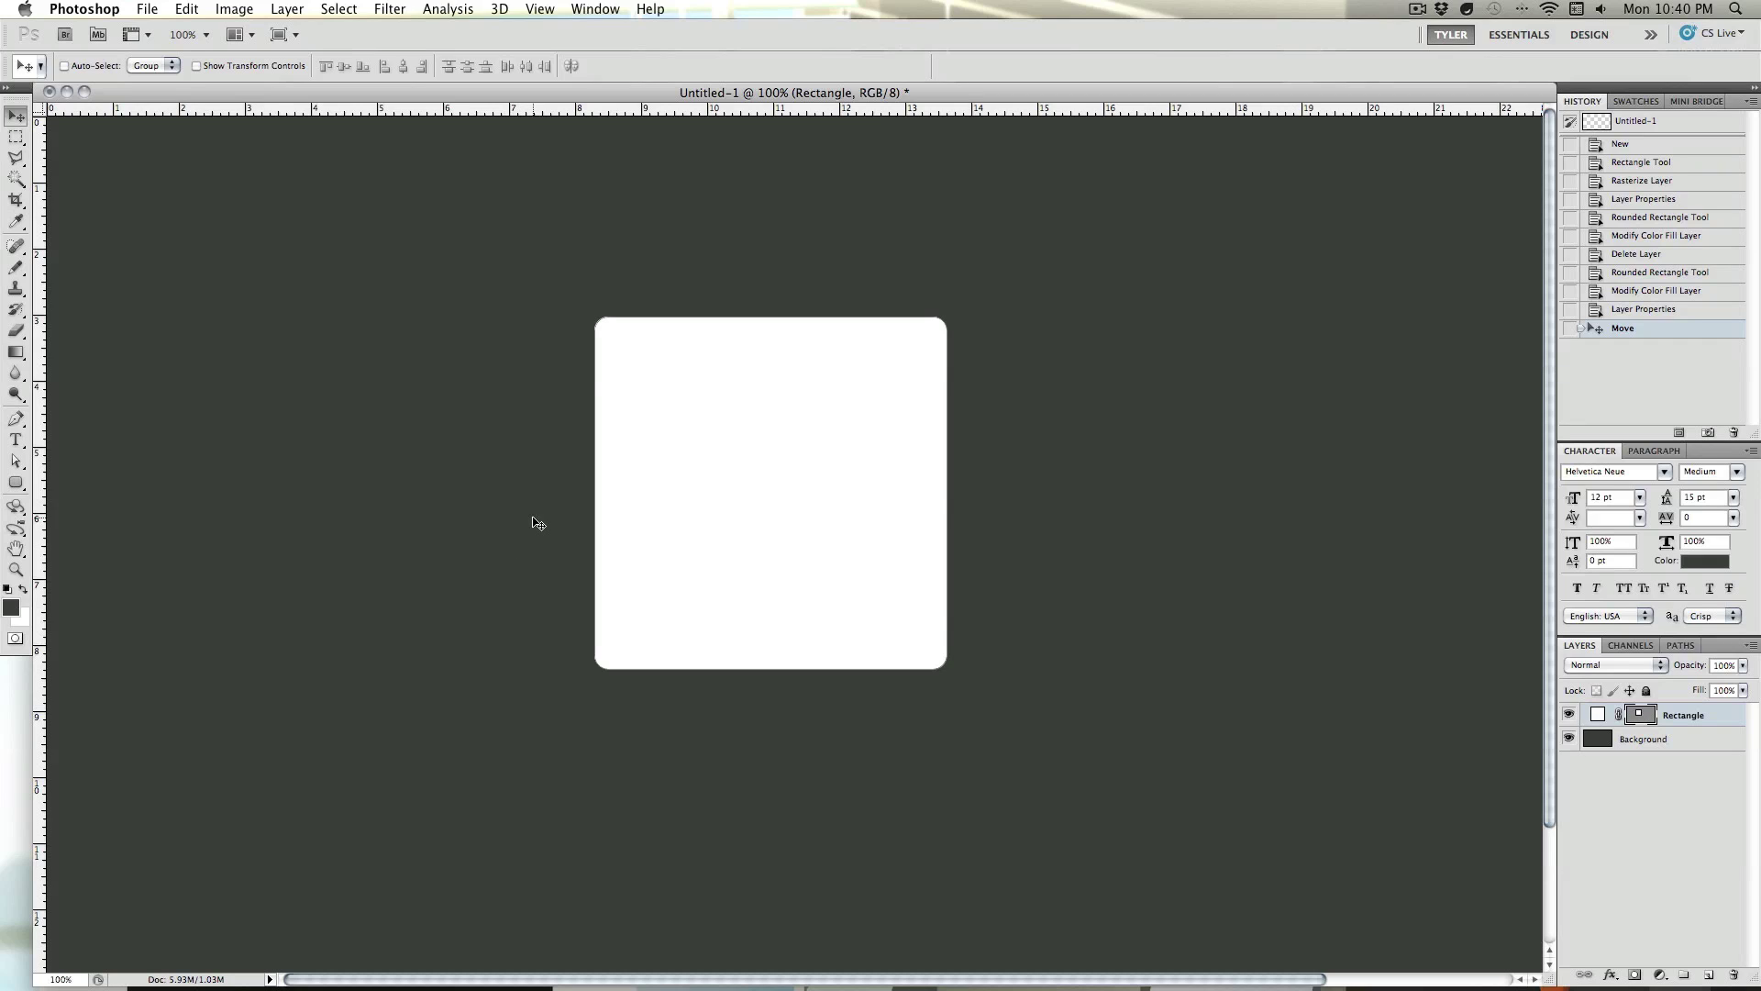
- Add an overlapping rounded square about 5.2 inches wide at the first one's lower-left corner on the same layer, and shift both slightly up and left
left_click(16, 484)
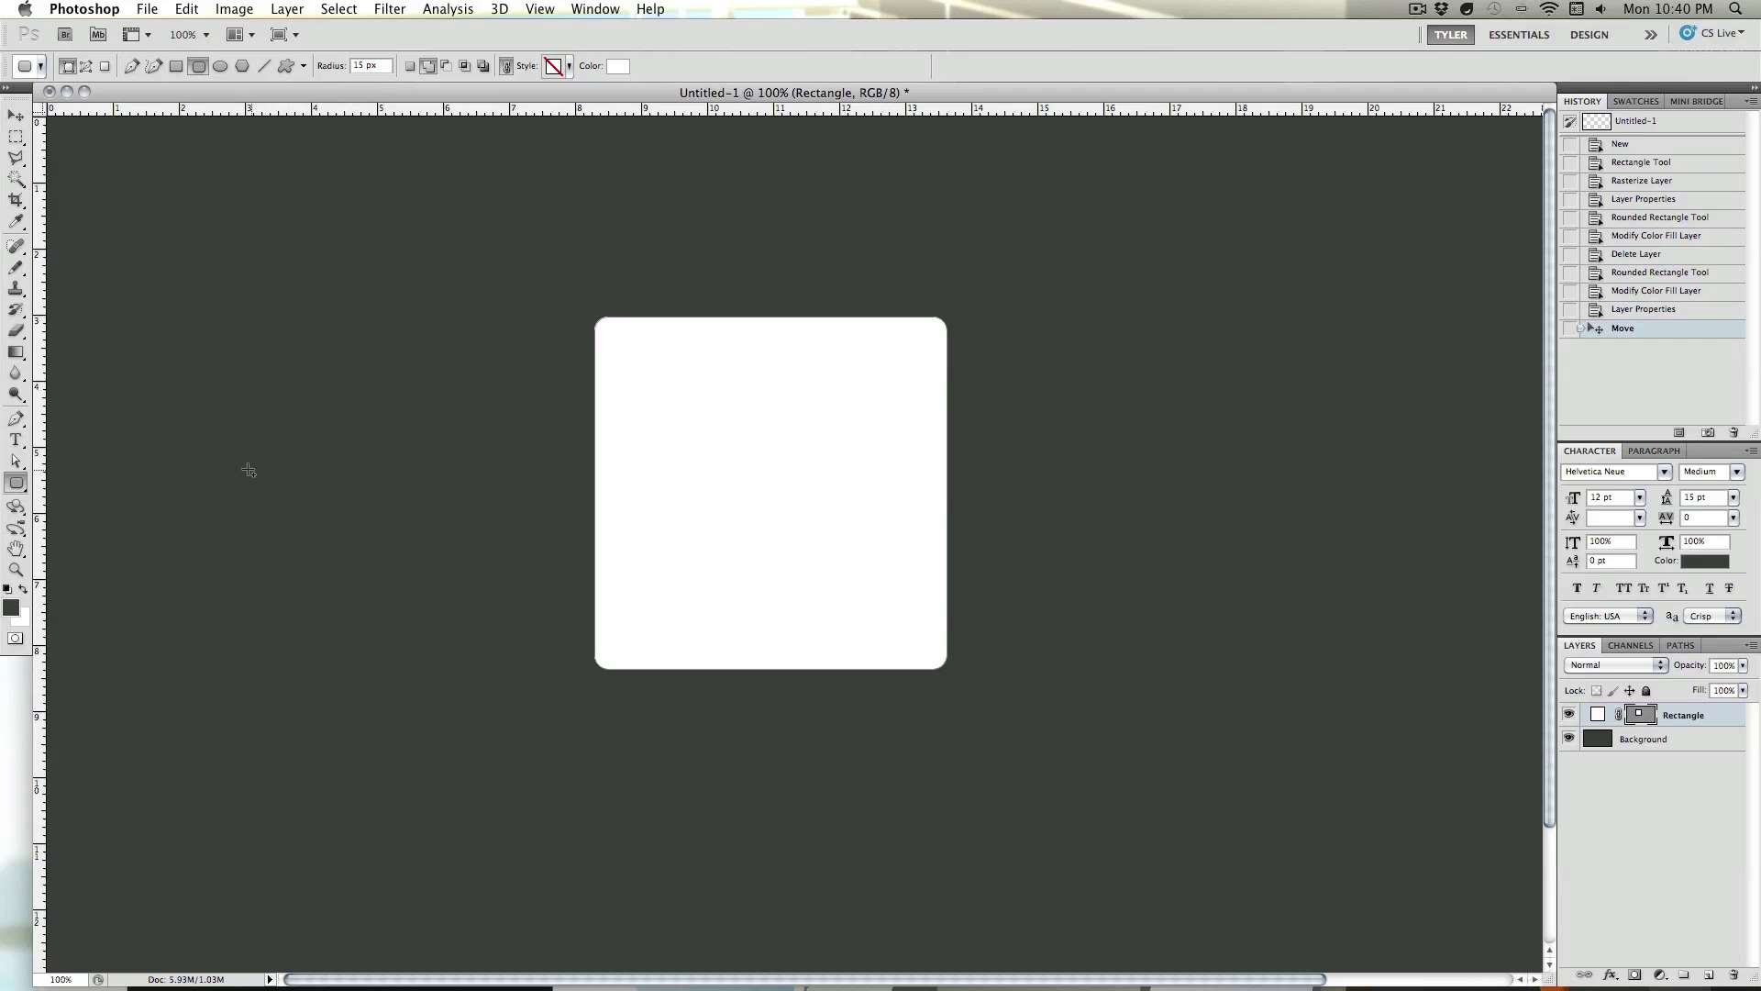
left_click_drag(389, 570, 828, 914)
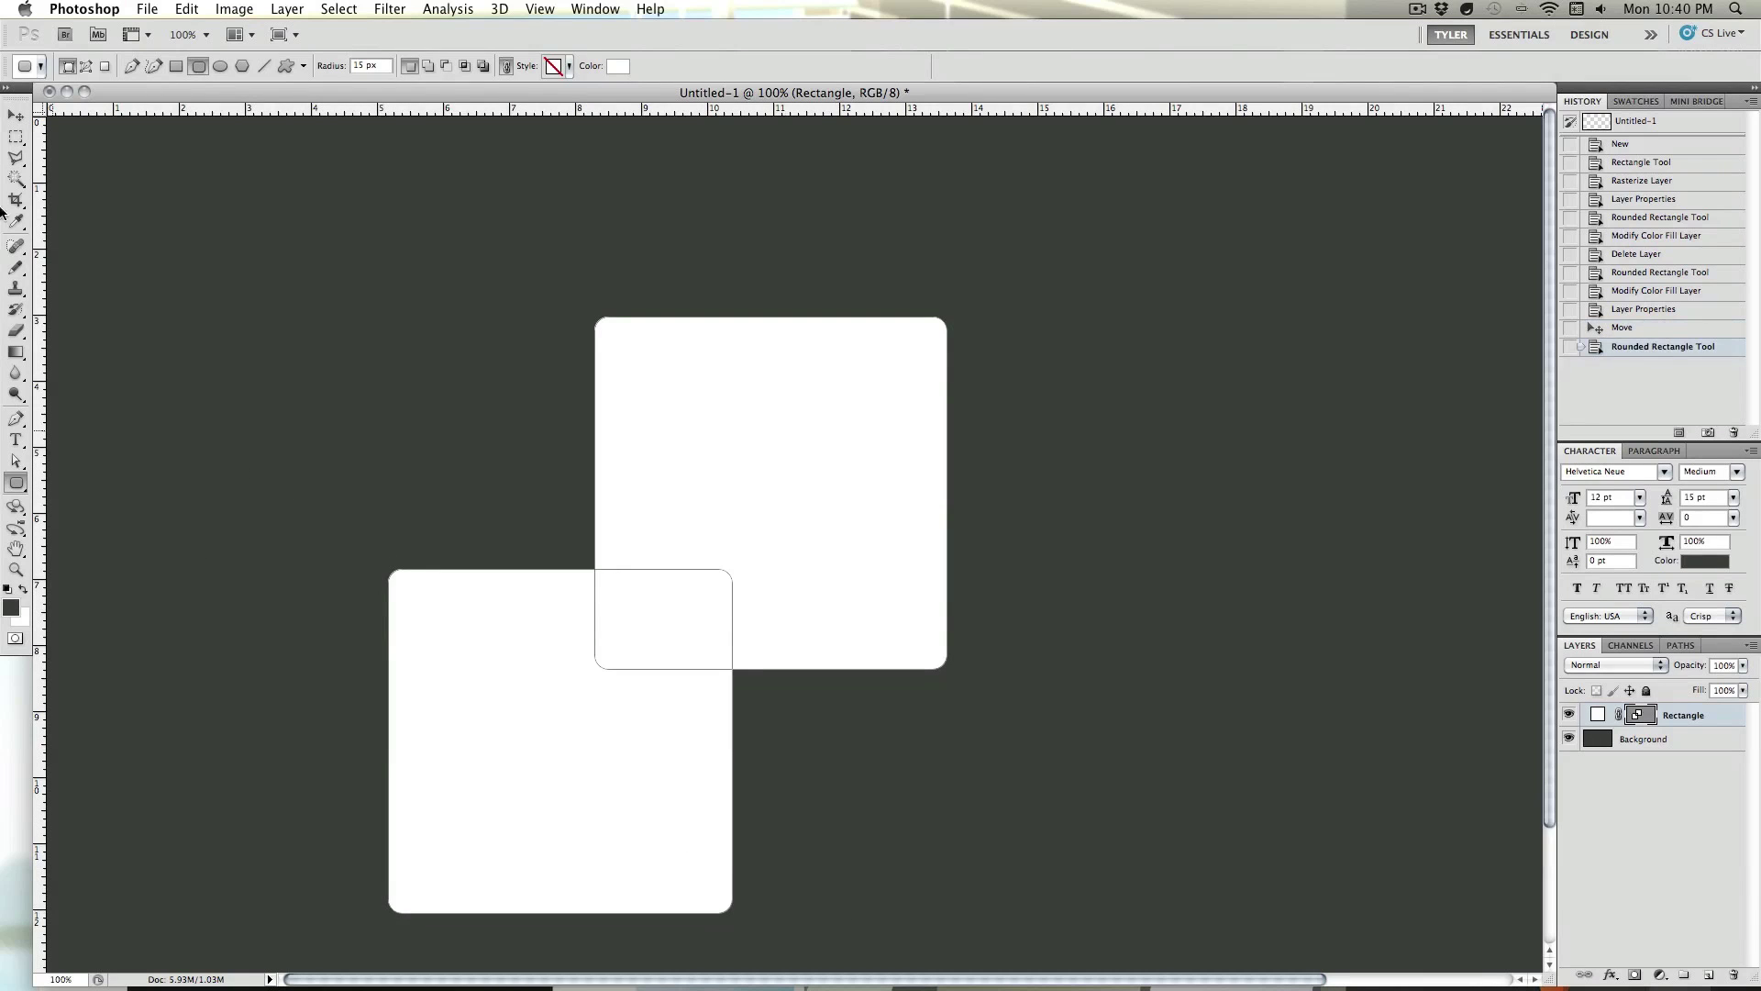
key("v")
left_click_drag(845, 606, 825, 557)
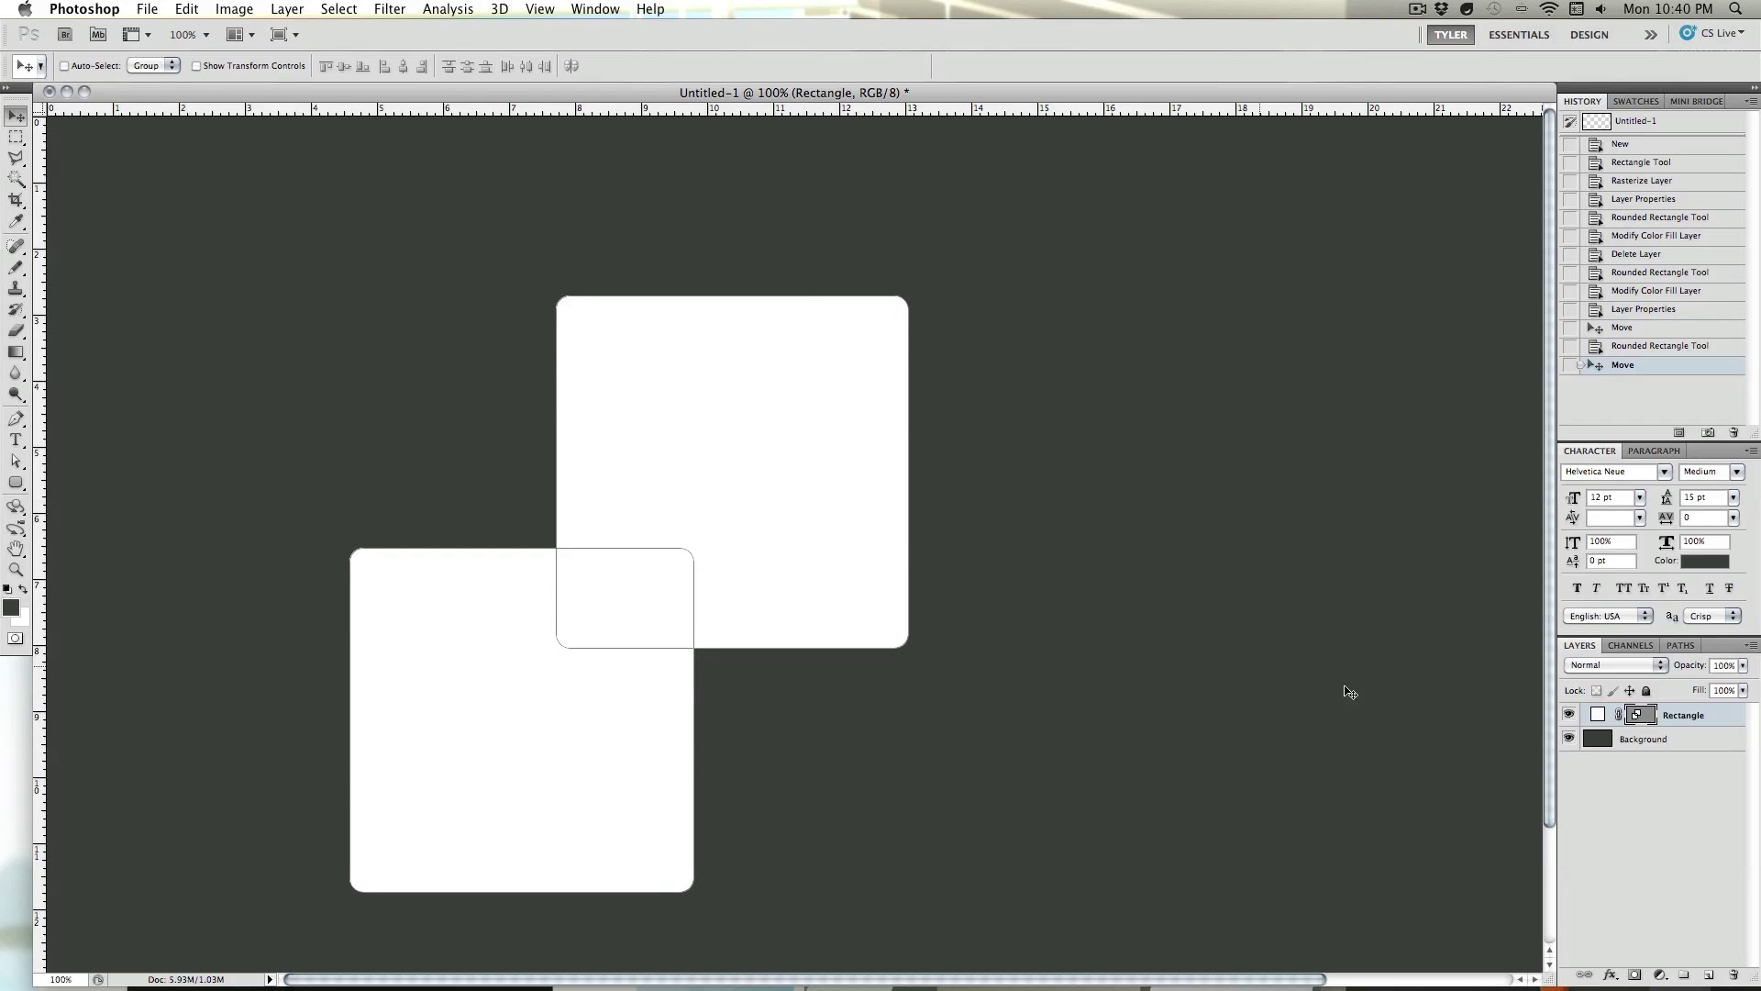
- Set the fill color of the Rectangle shape layer to white (ffffff)
double_click(1594, 715)
left_click_drag(1266, 647, 1066, 590)
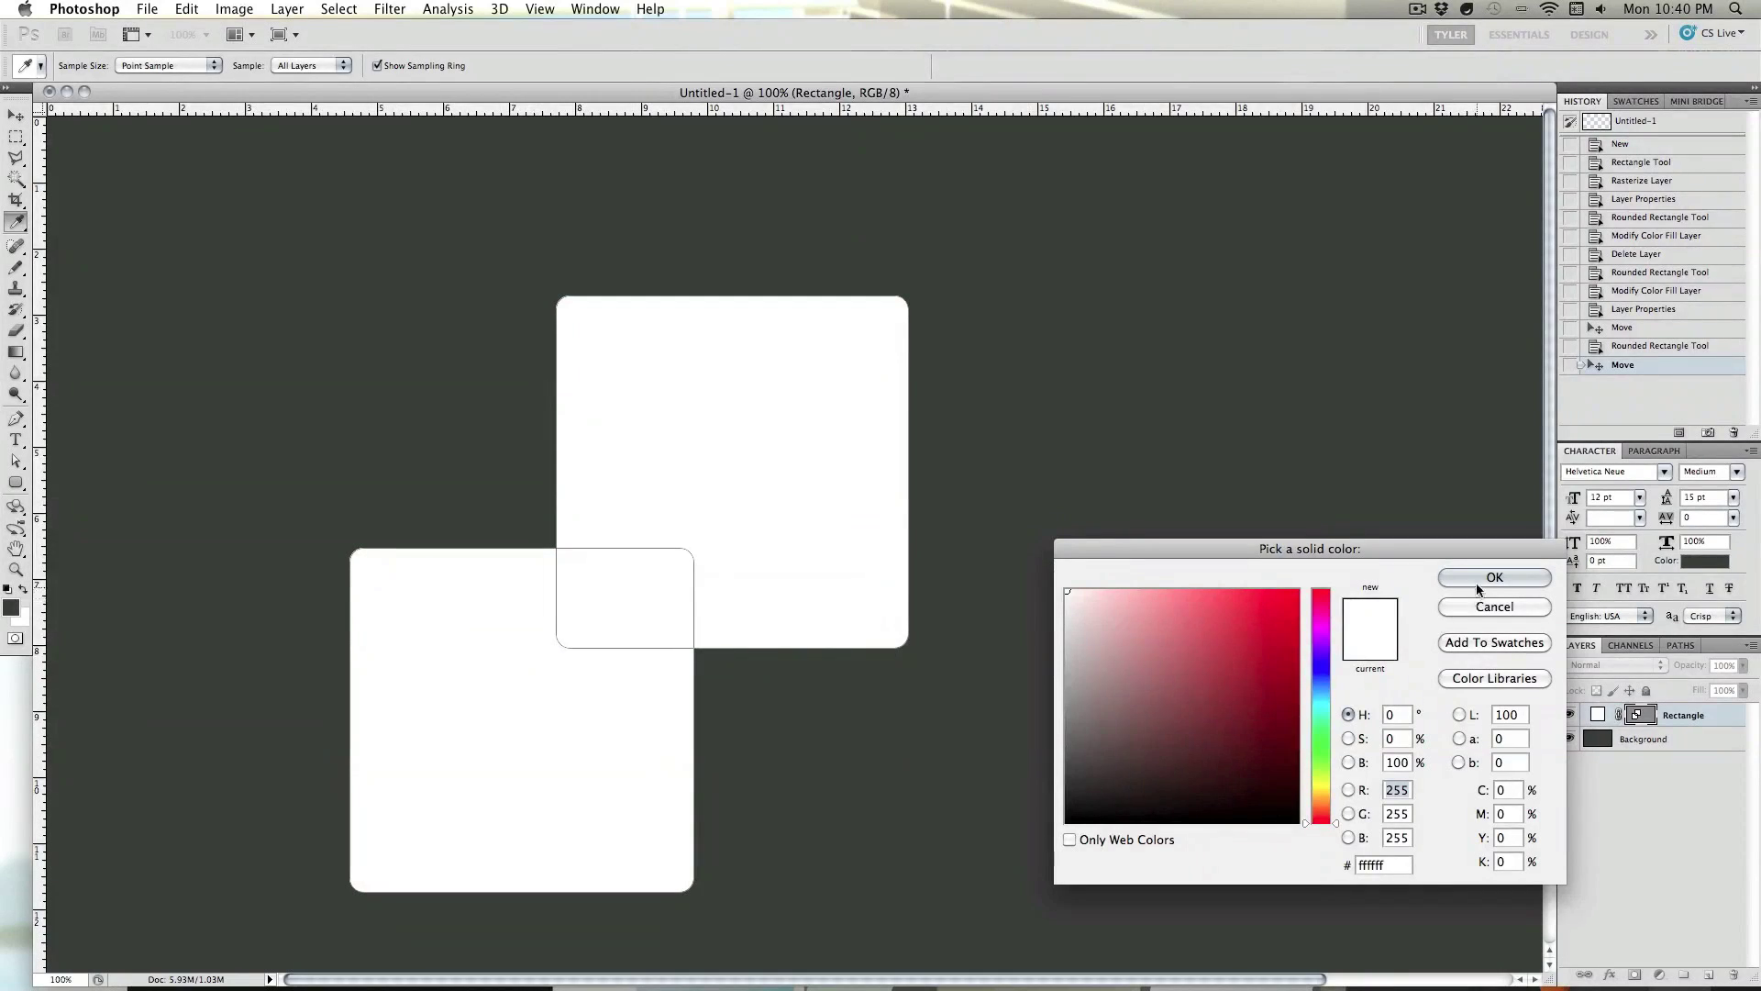
left_click(1486, 577)
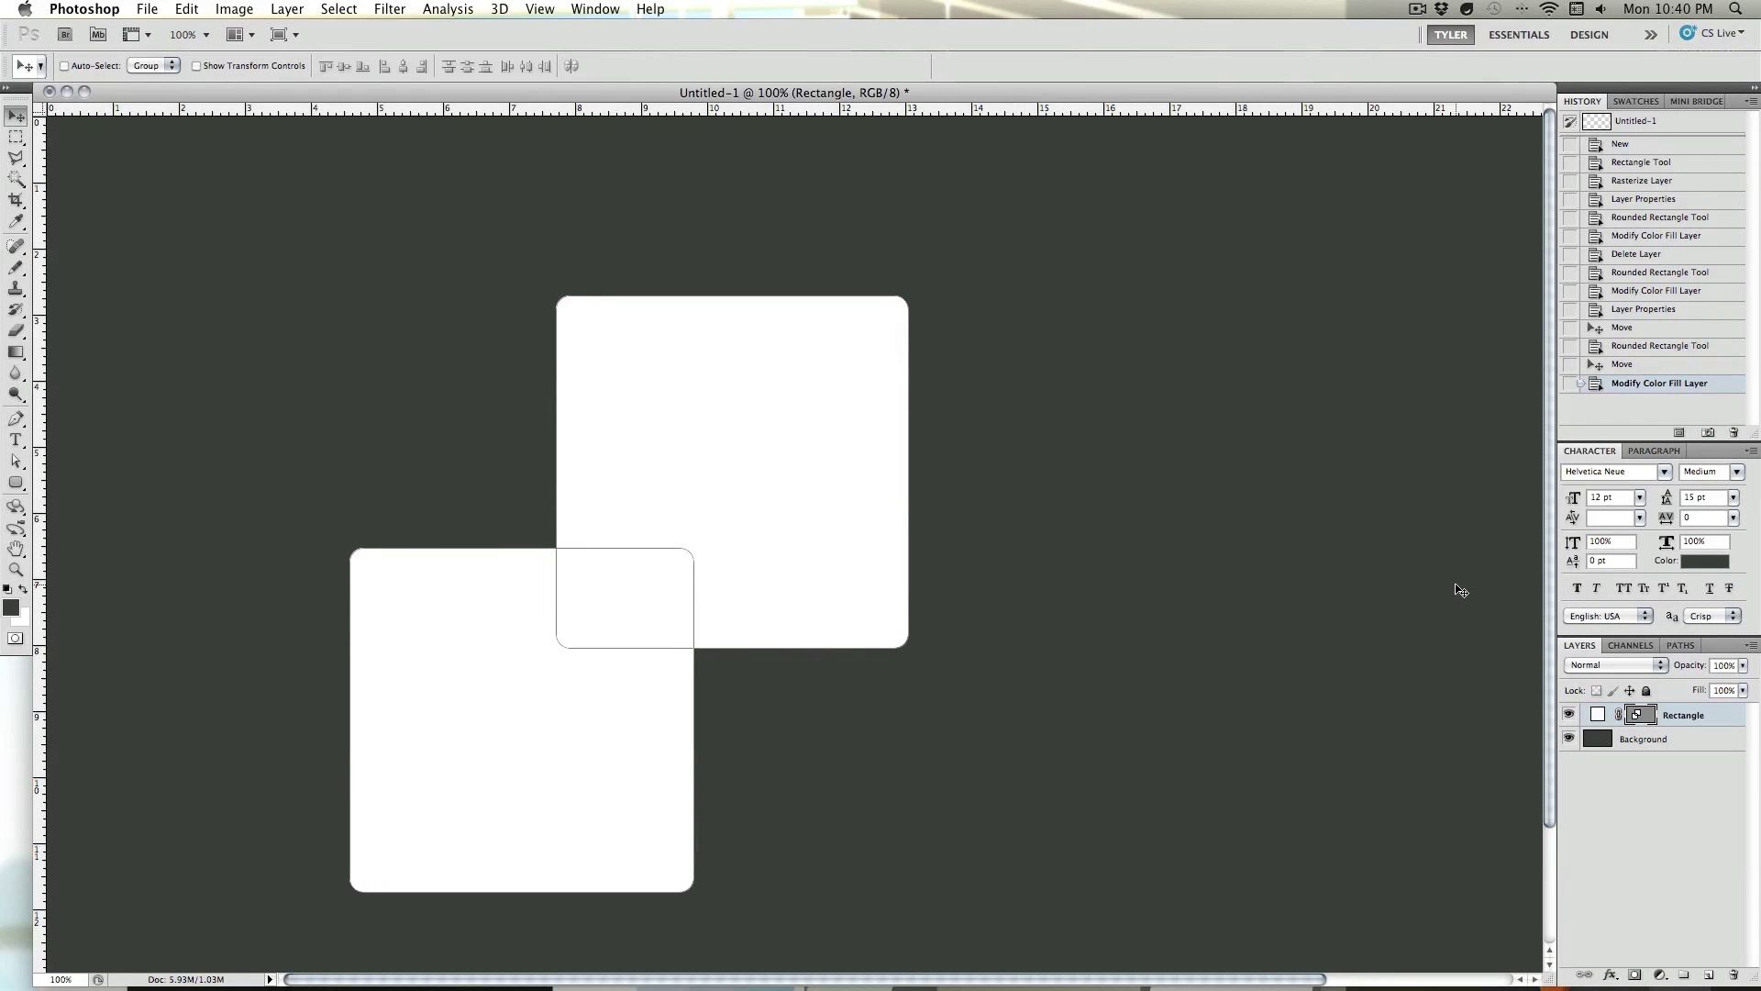
- Add a black Multiply drop shadow to the Rectangle layer with opacity 38%, angle 45°, distance 21 px, spread 55% and size 0 px
double_click(1729, 716)
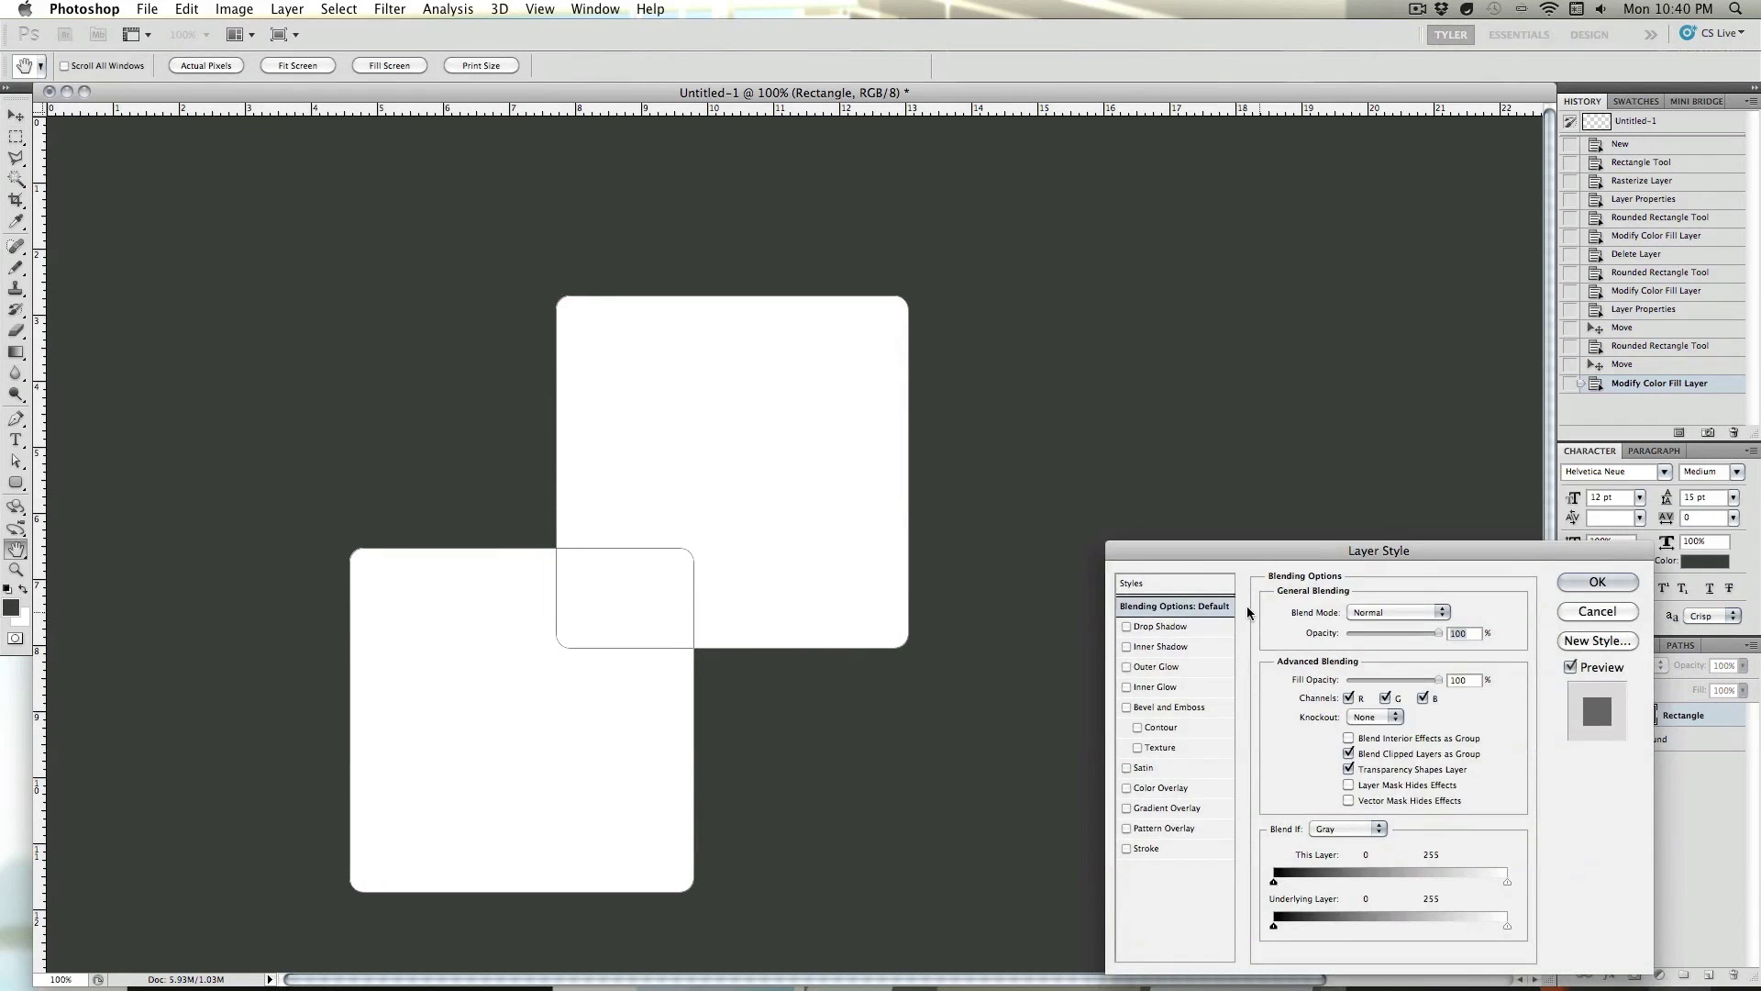
left_click(1126, 625)
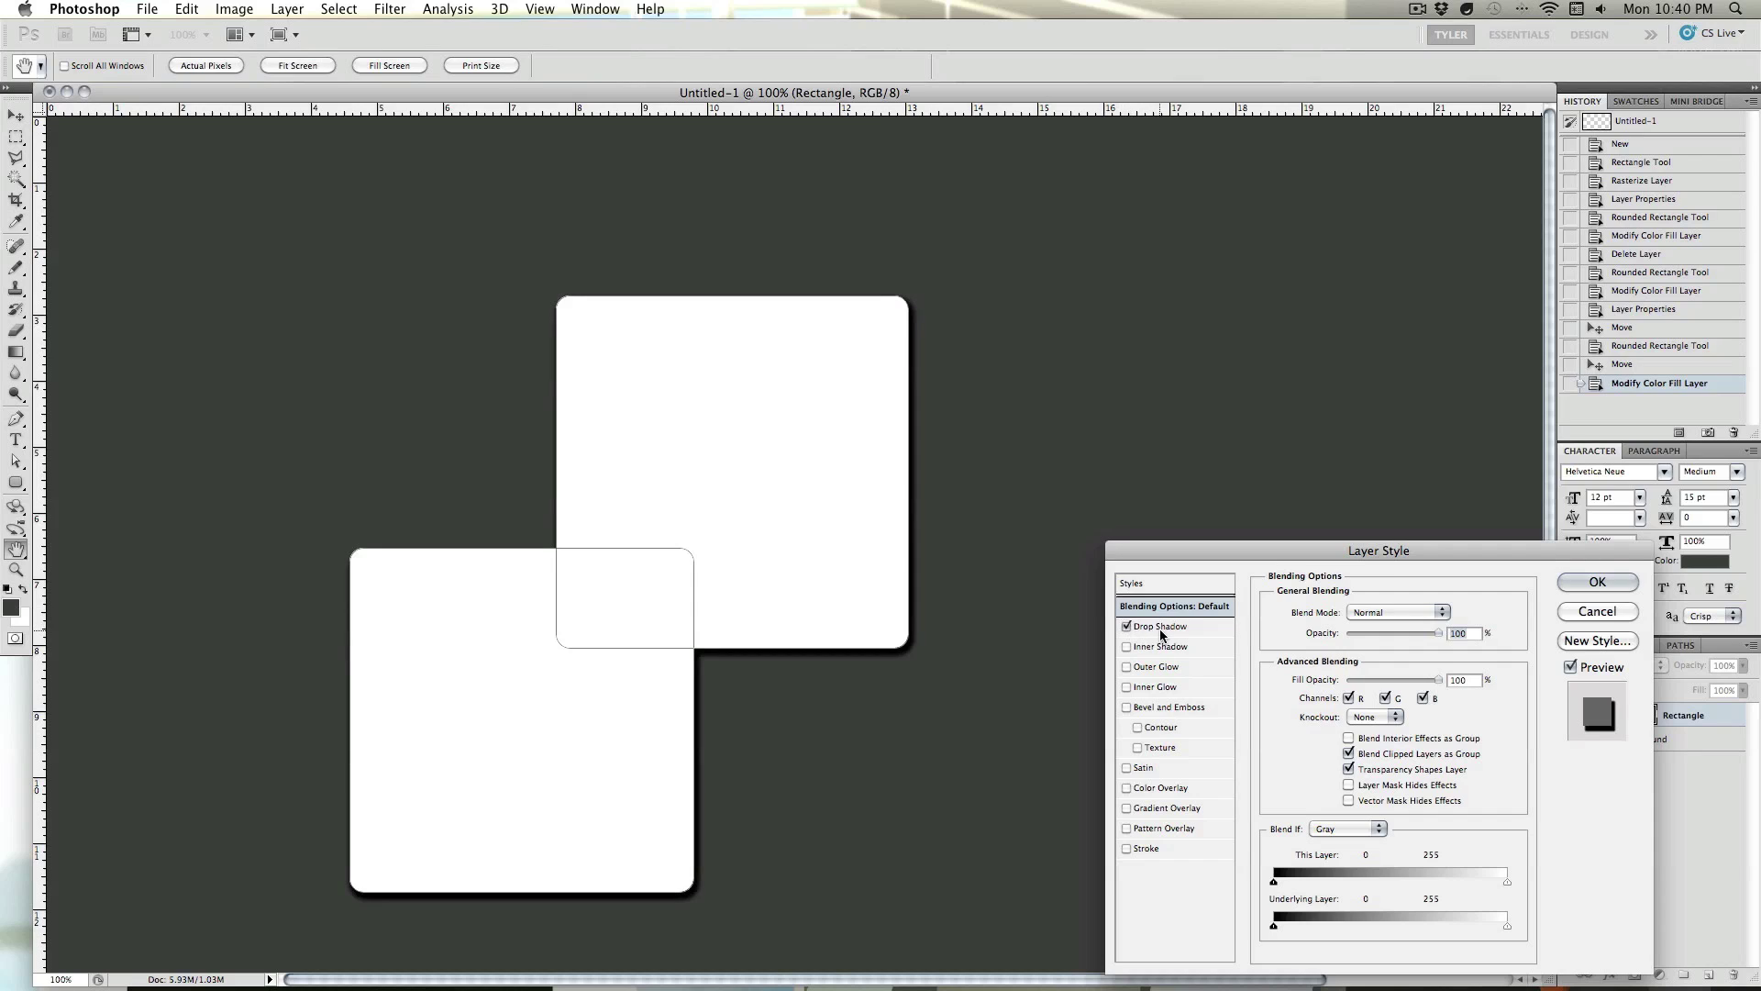
left_click(1207, 626)
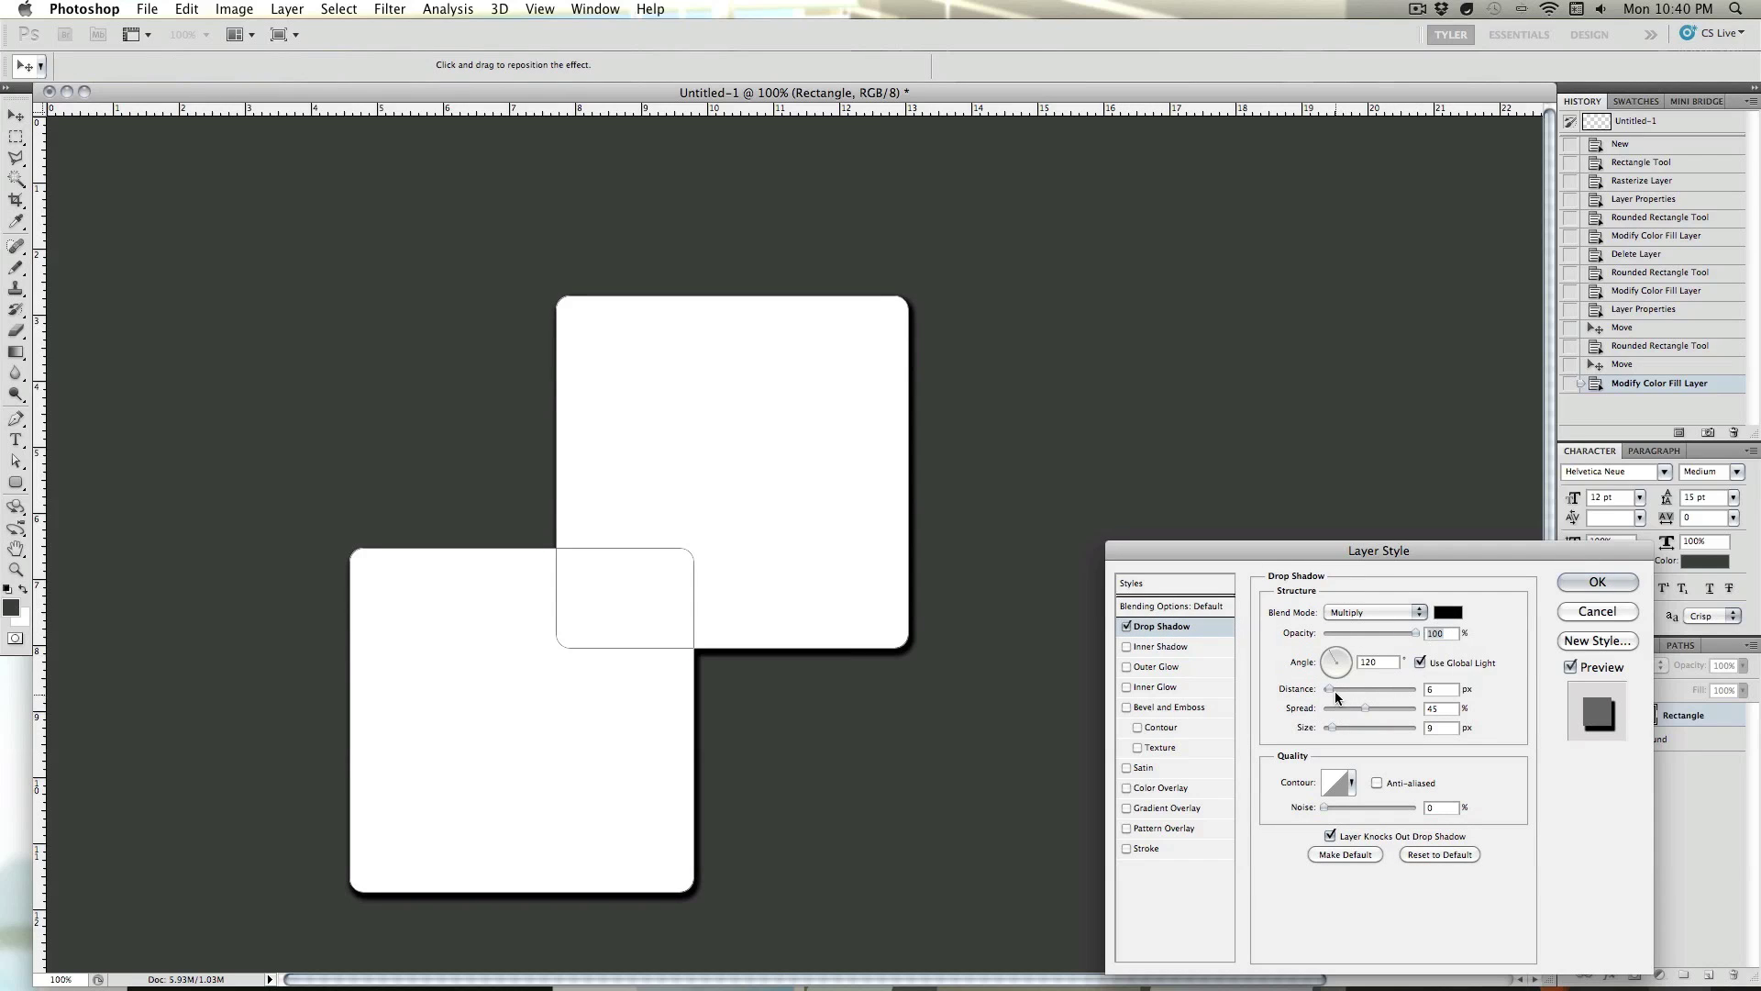
left_click_drag(1332, 689, 1466, 705)
left_click_drag(1328, 685, 1340, 686)
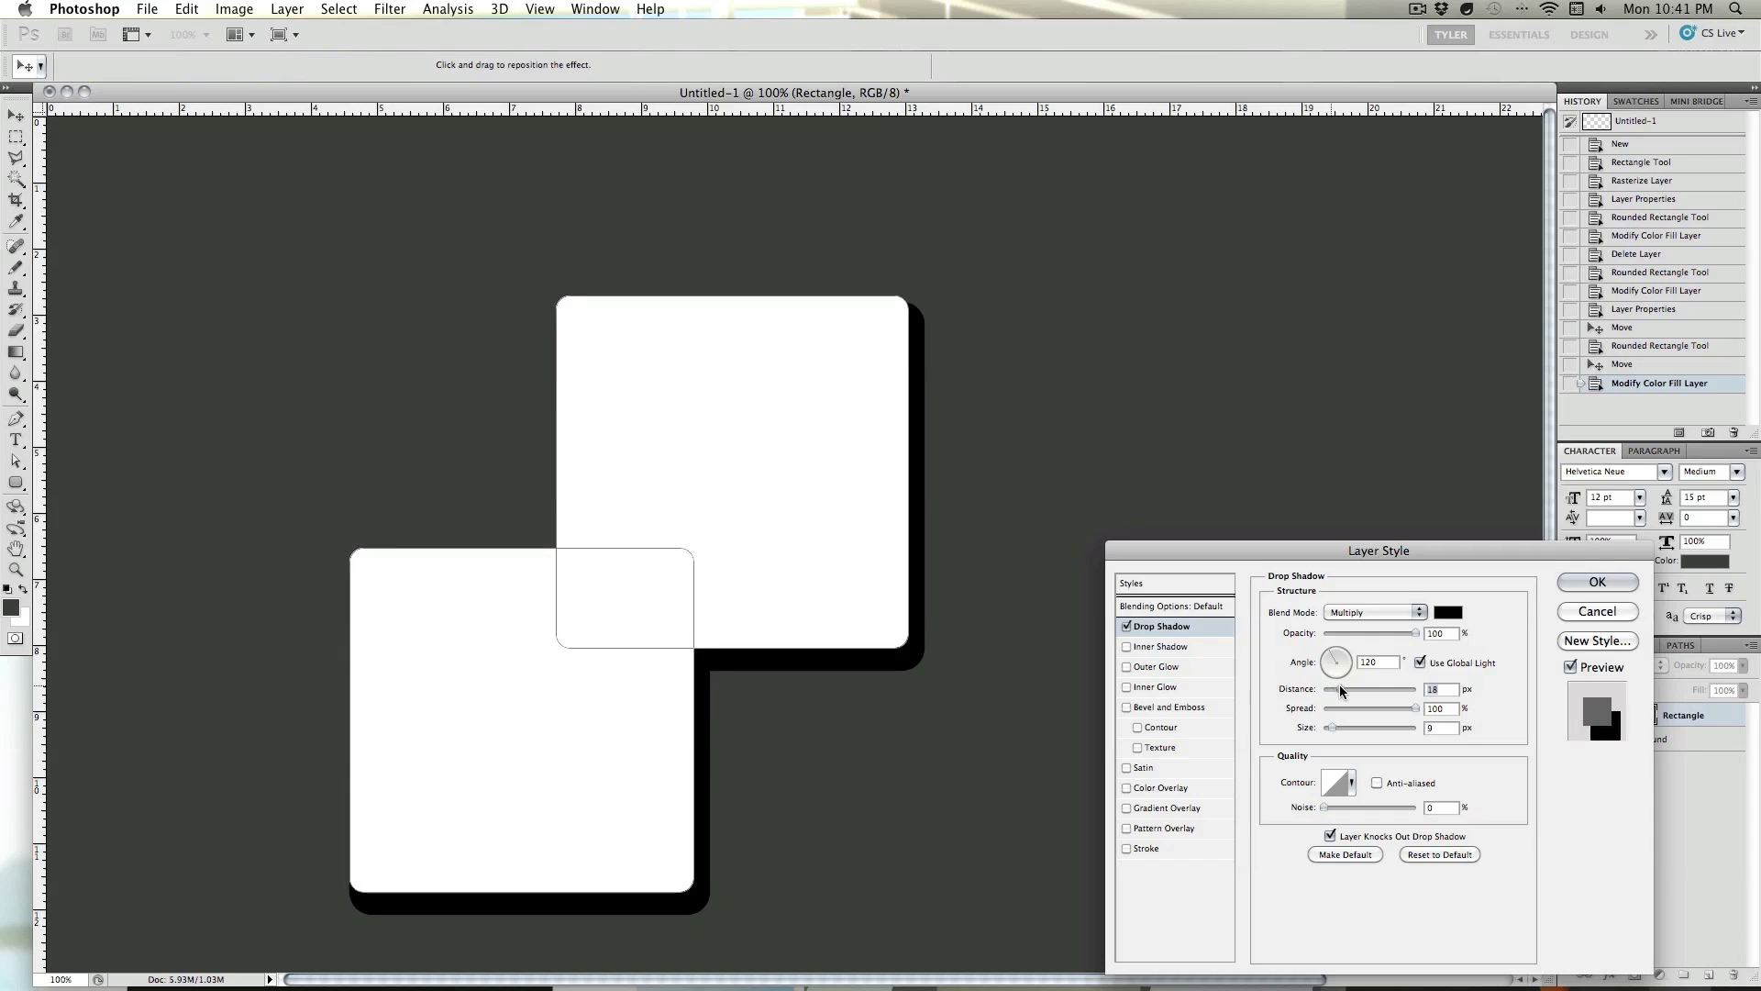
left_click_drag(1401, 712, 1355, 634)
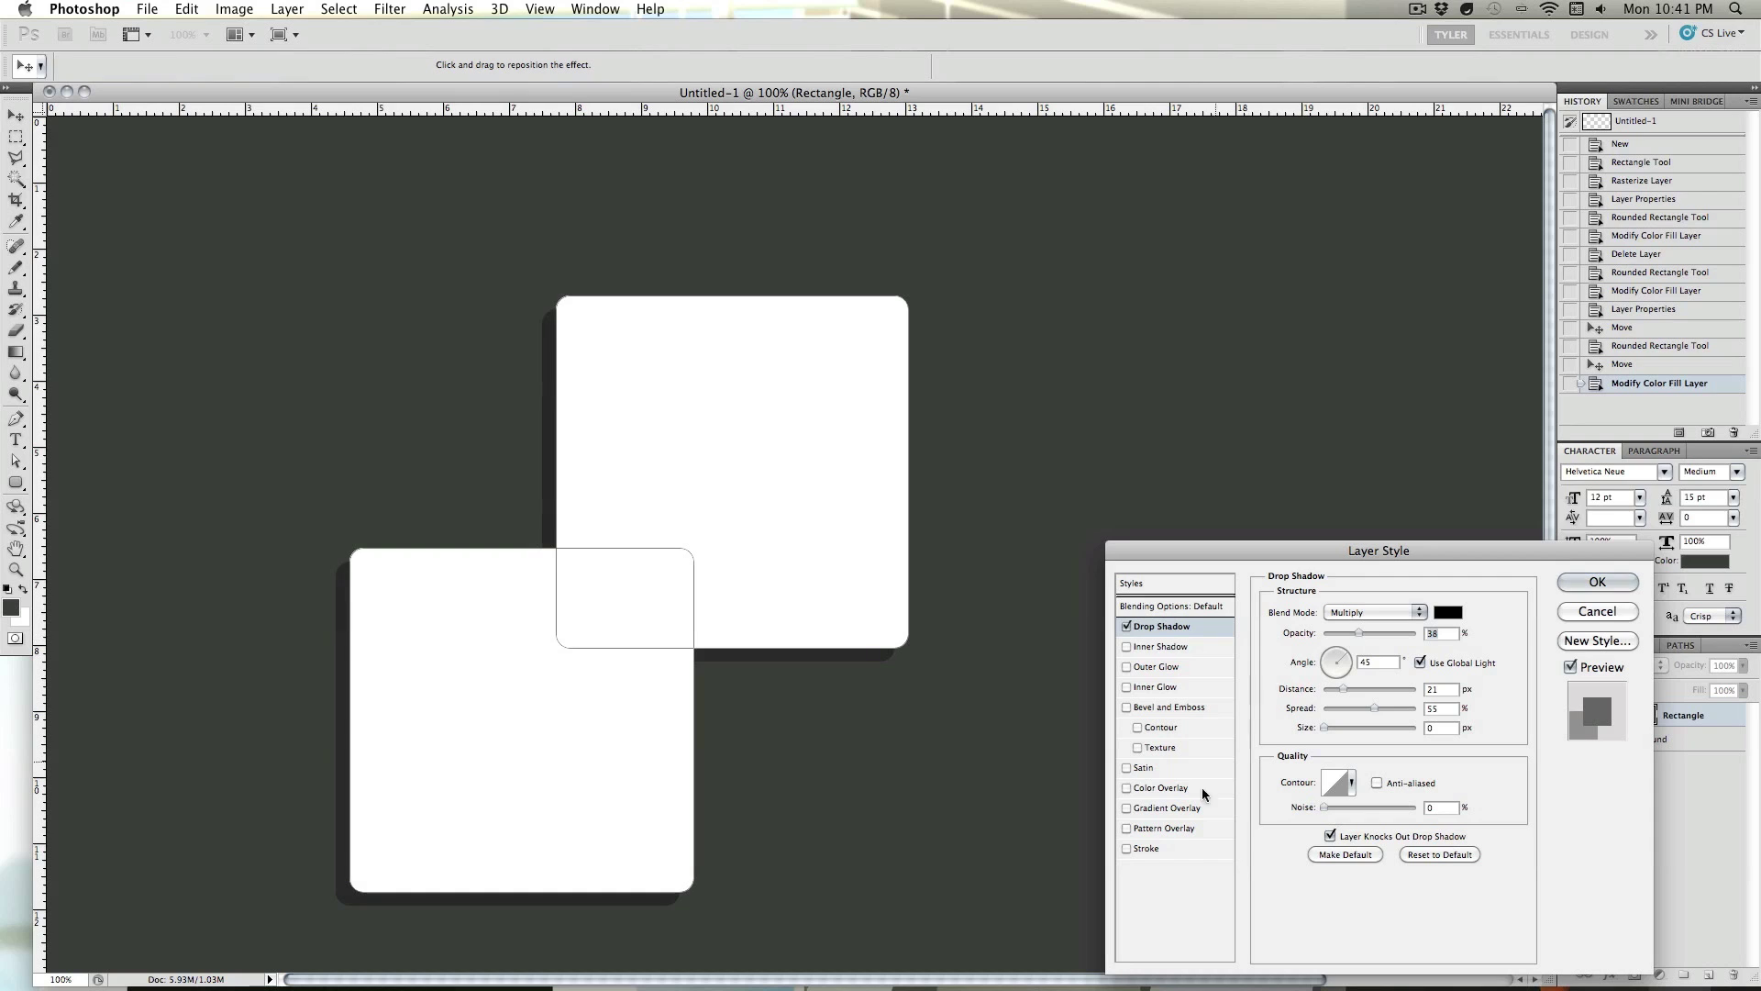
- Try a 1 px black outside stroke on the rounded squares and remove it
left_click(1130, 849)
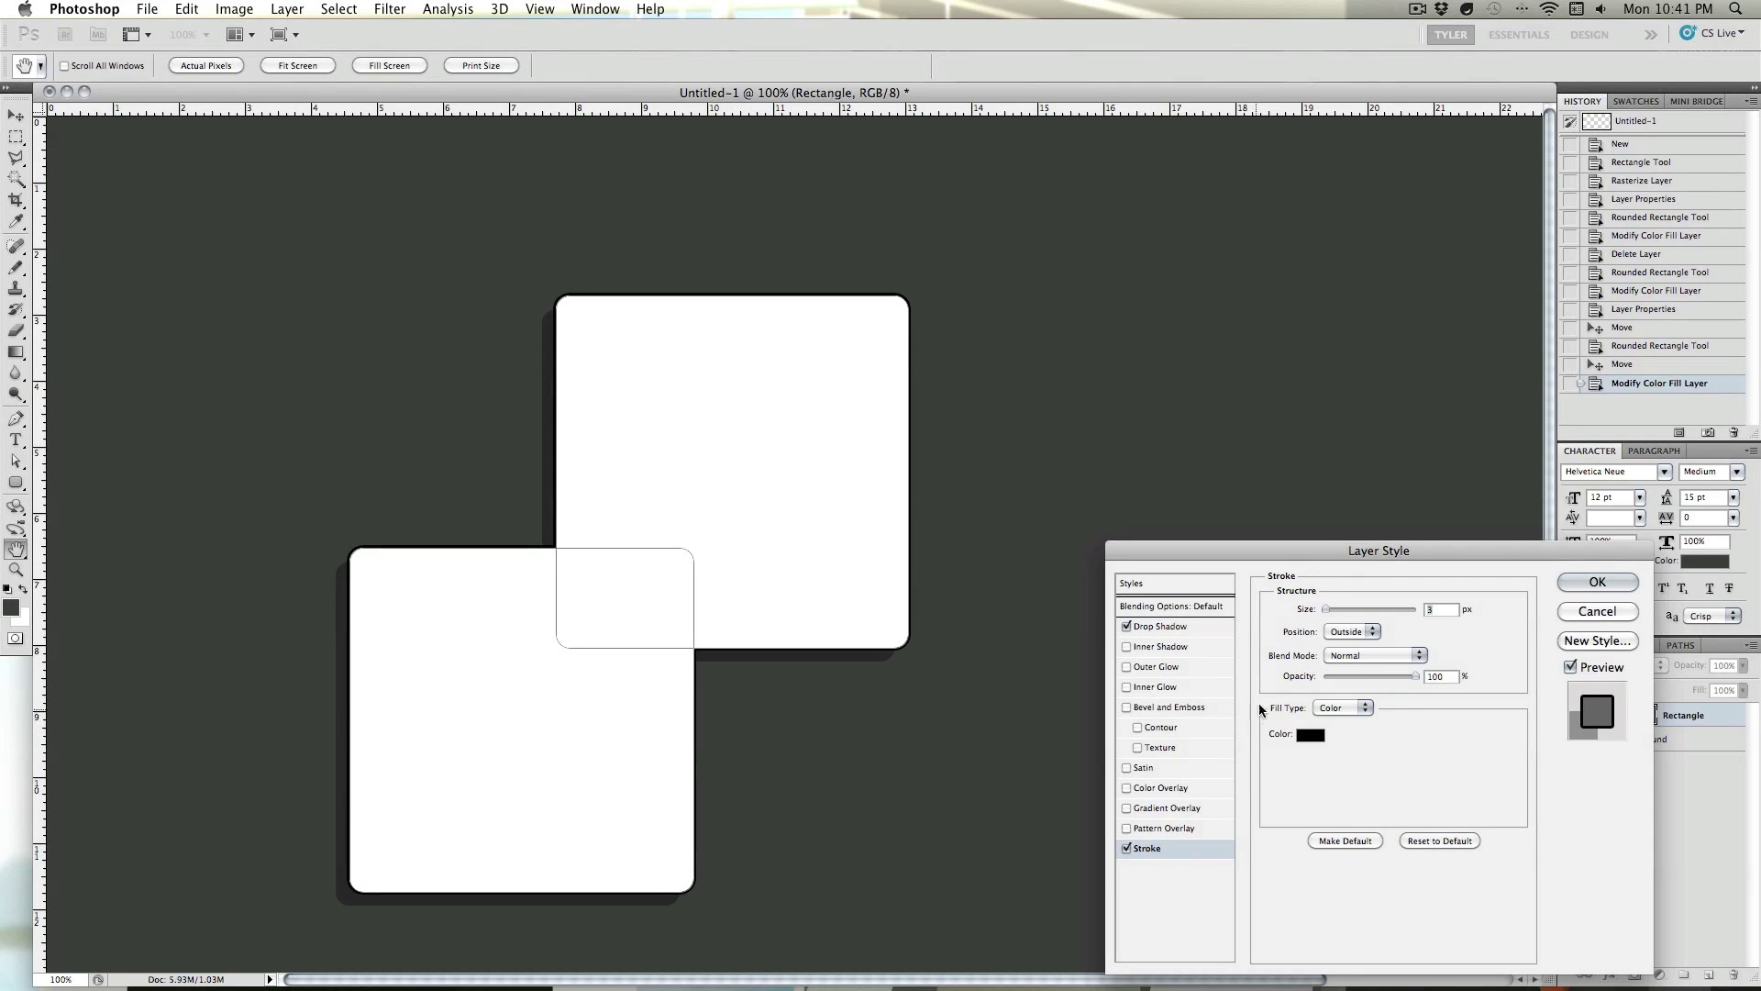
left_click_drag(1325, 614, 1285, 616)
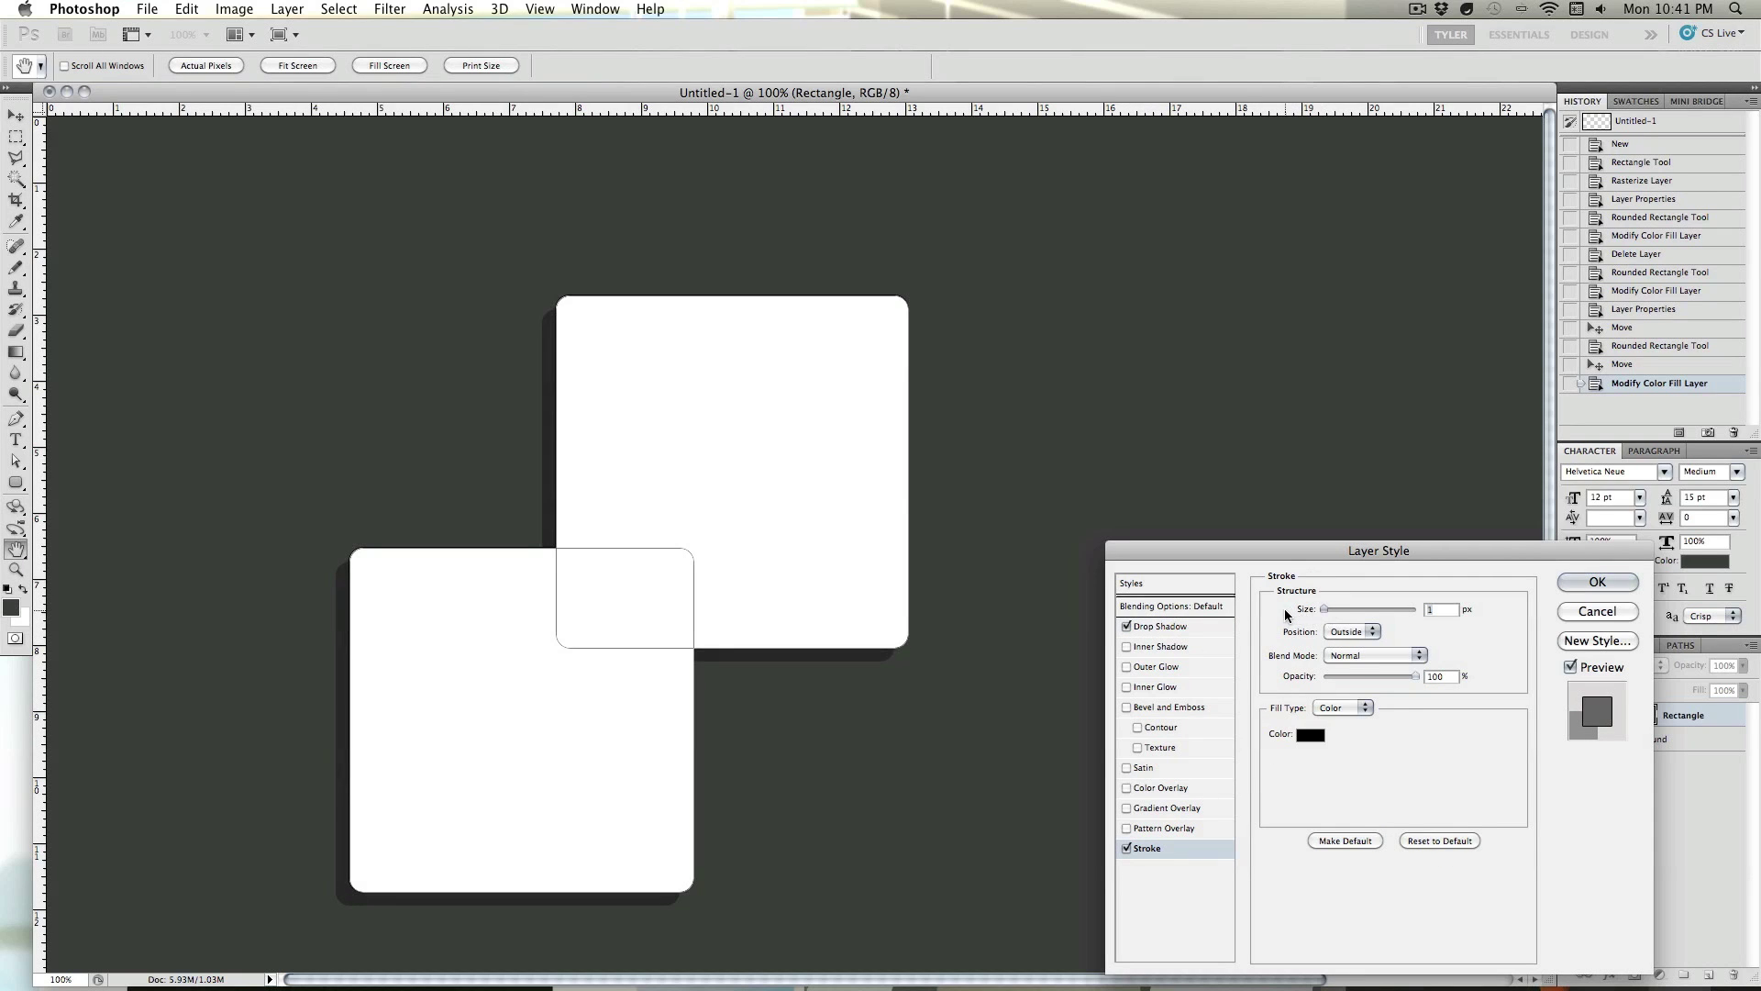
left_click(1127, 850)
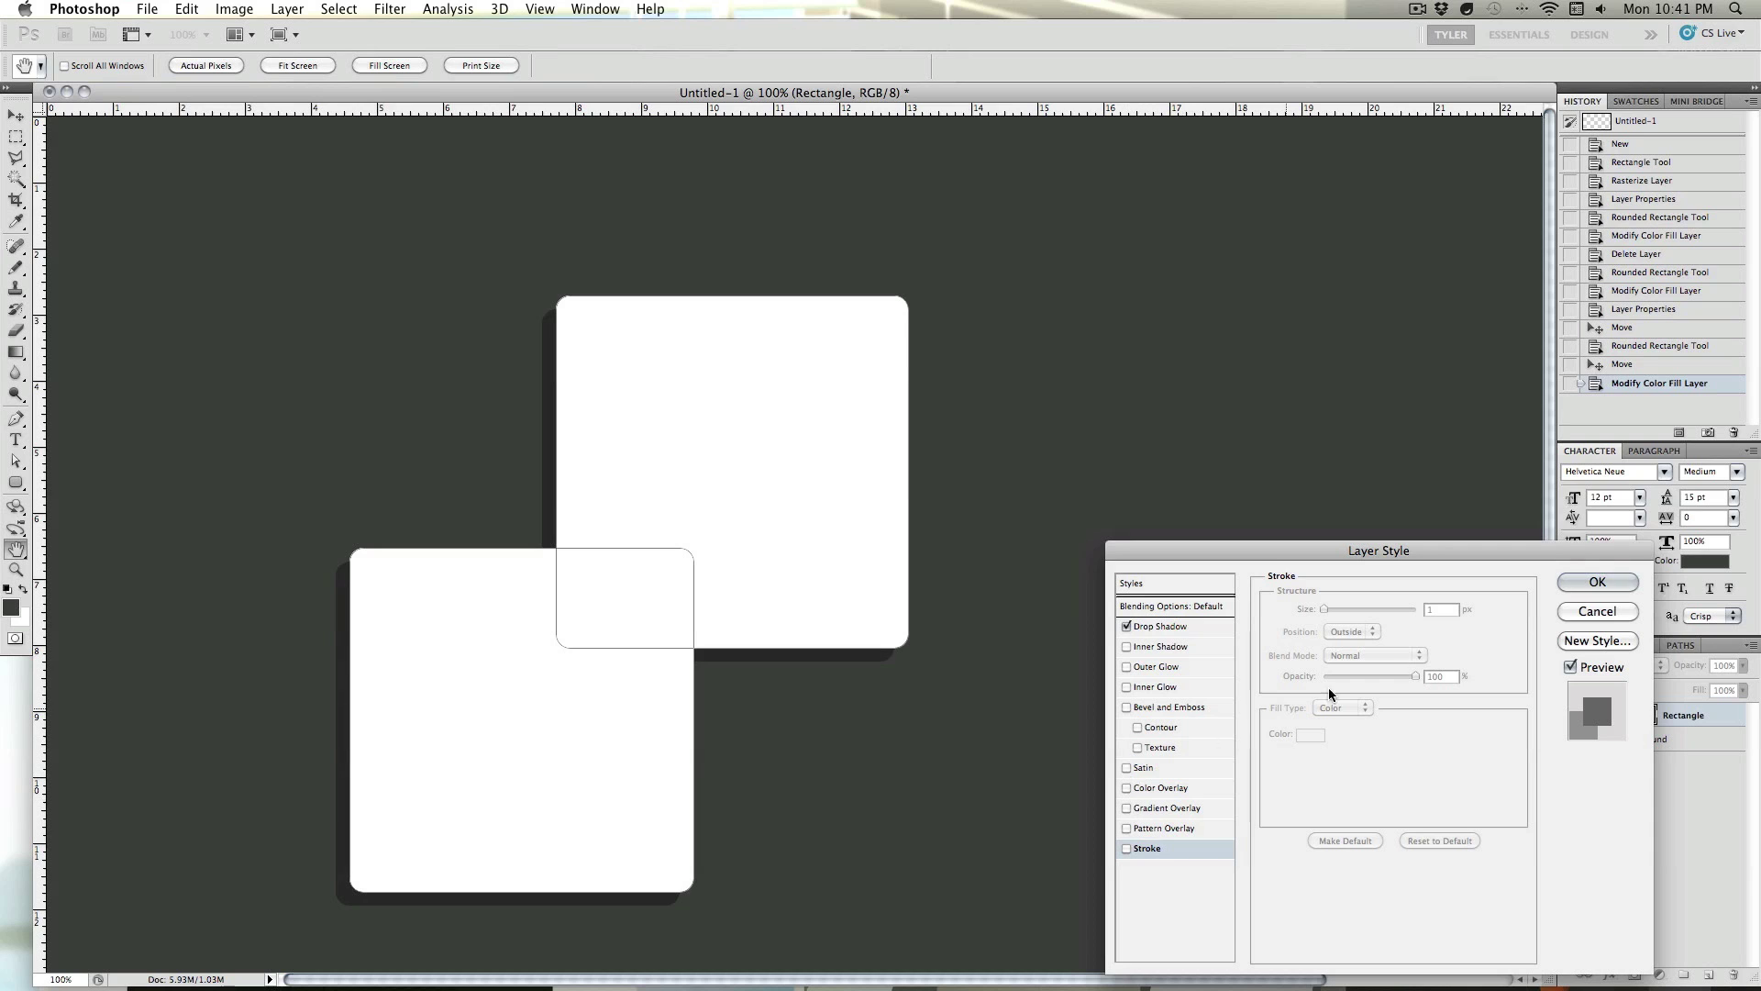
- Apply the layer style and move both rounded squares up and to the right on the canvas
left_click(1574, 590)
left_click(16, 118)
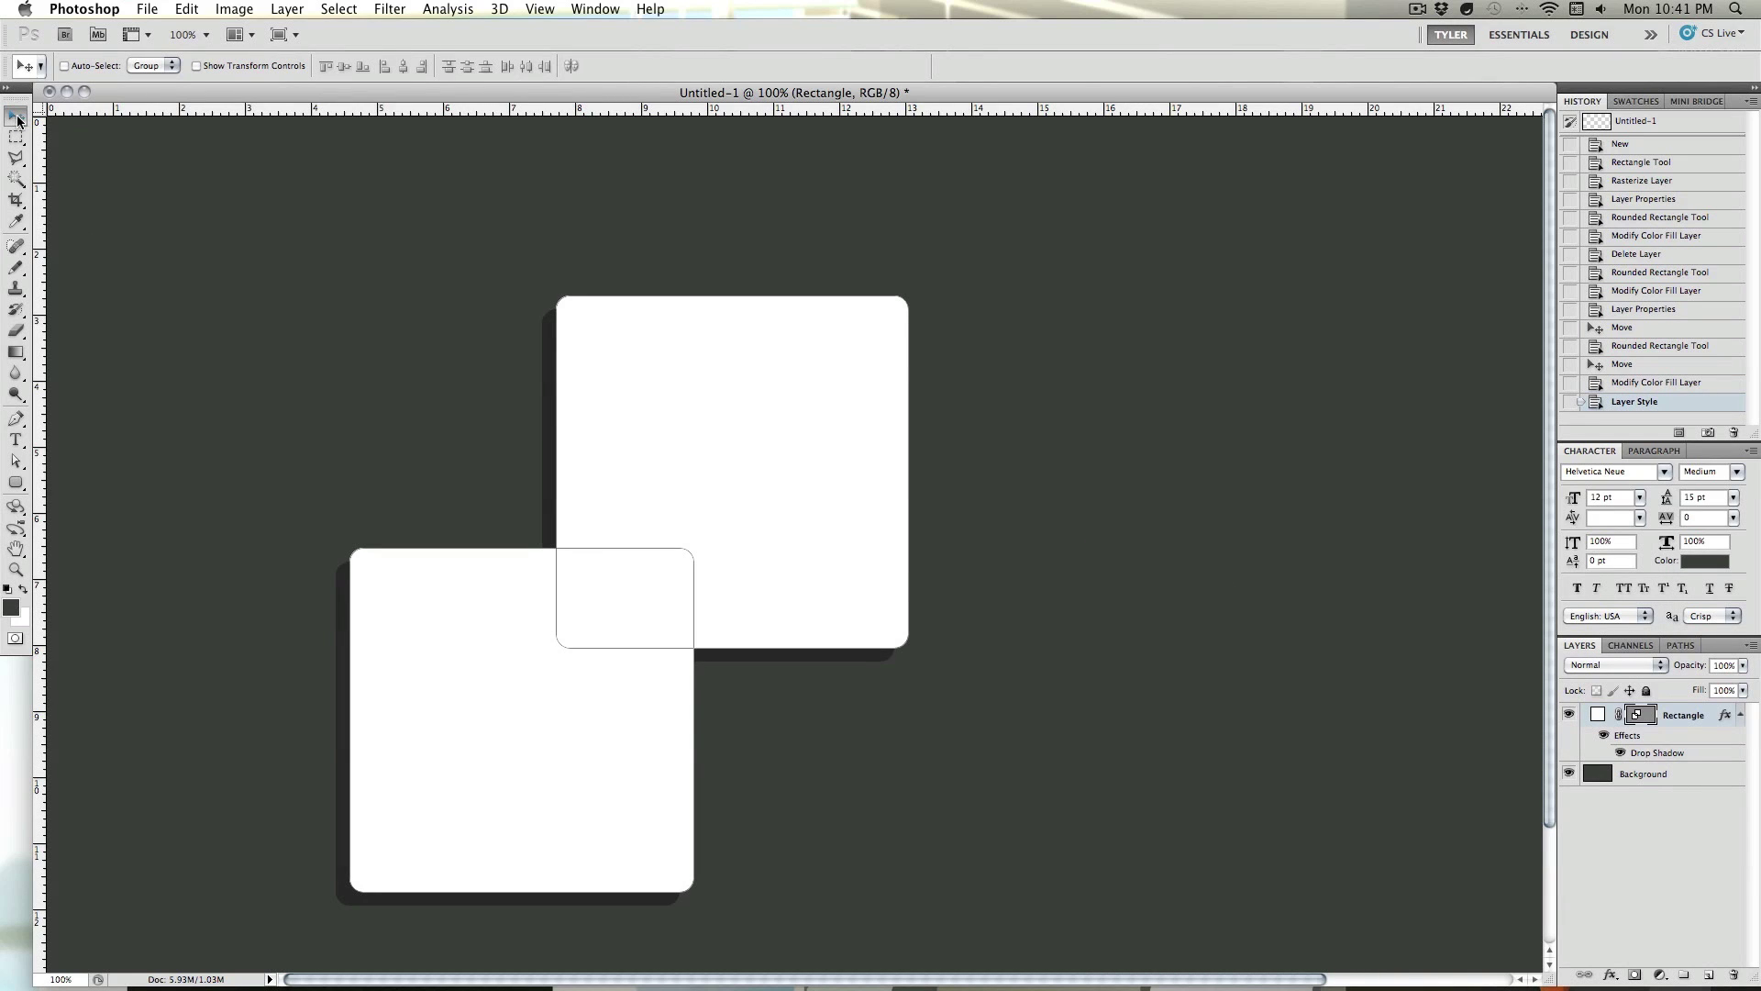
left_click_drag(701, 371, 868, 322)
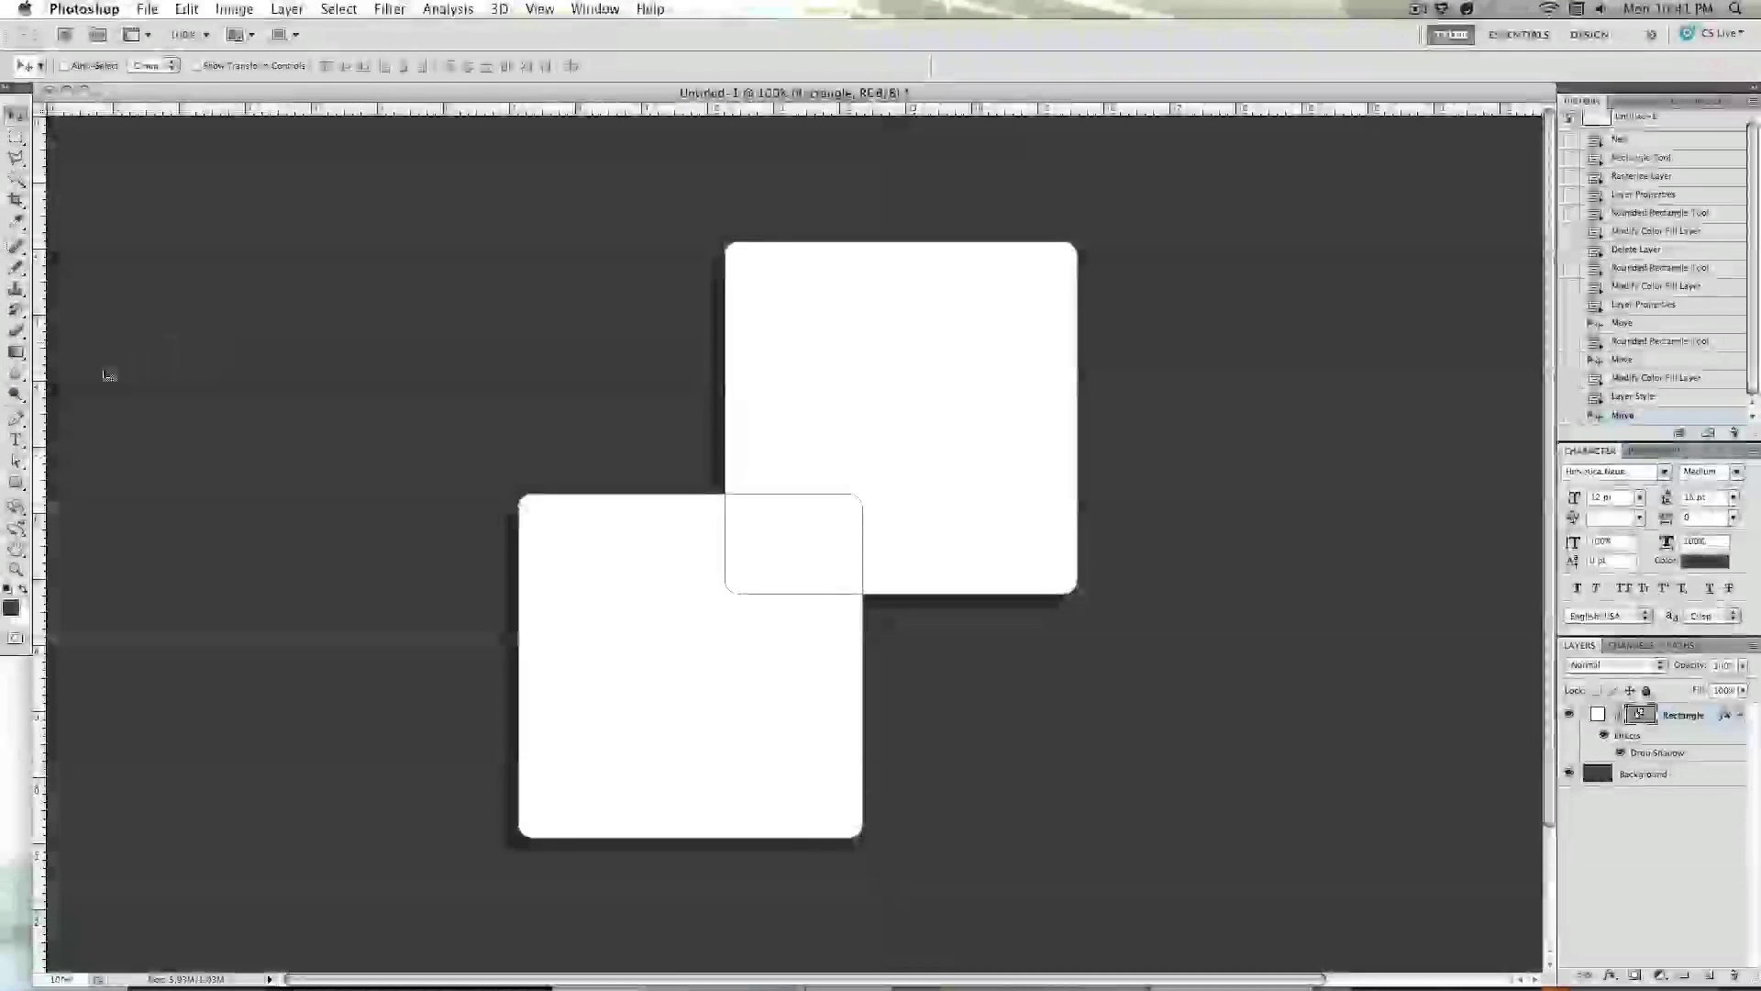
- Try separating the lower-left square and dragging its corner anchor points, and revert the history to the state before its path was transformed
left_click(20, 462)
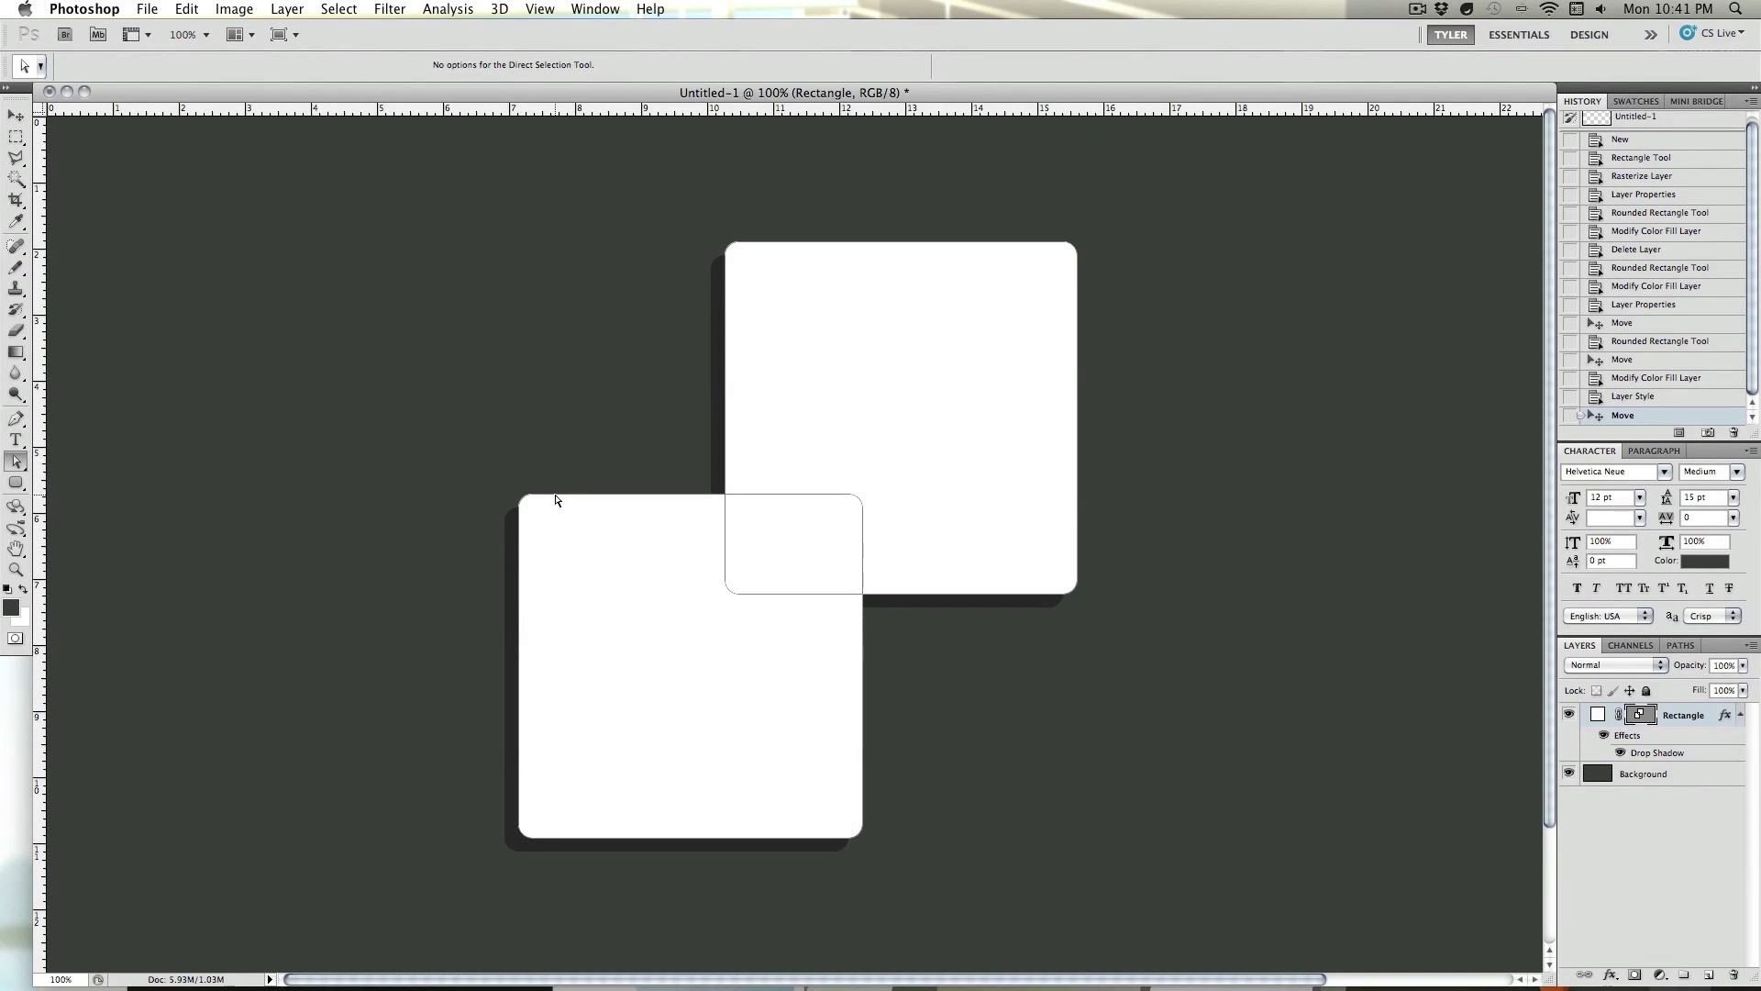
left_click_drag(558, 497, 523, 503)
key("super+z")
left_click_drag(619, 497, 709, 869)
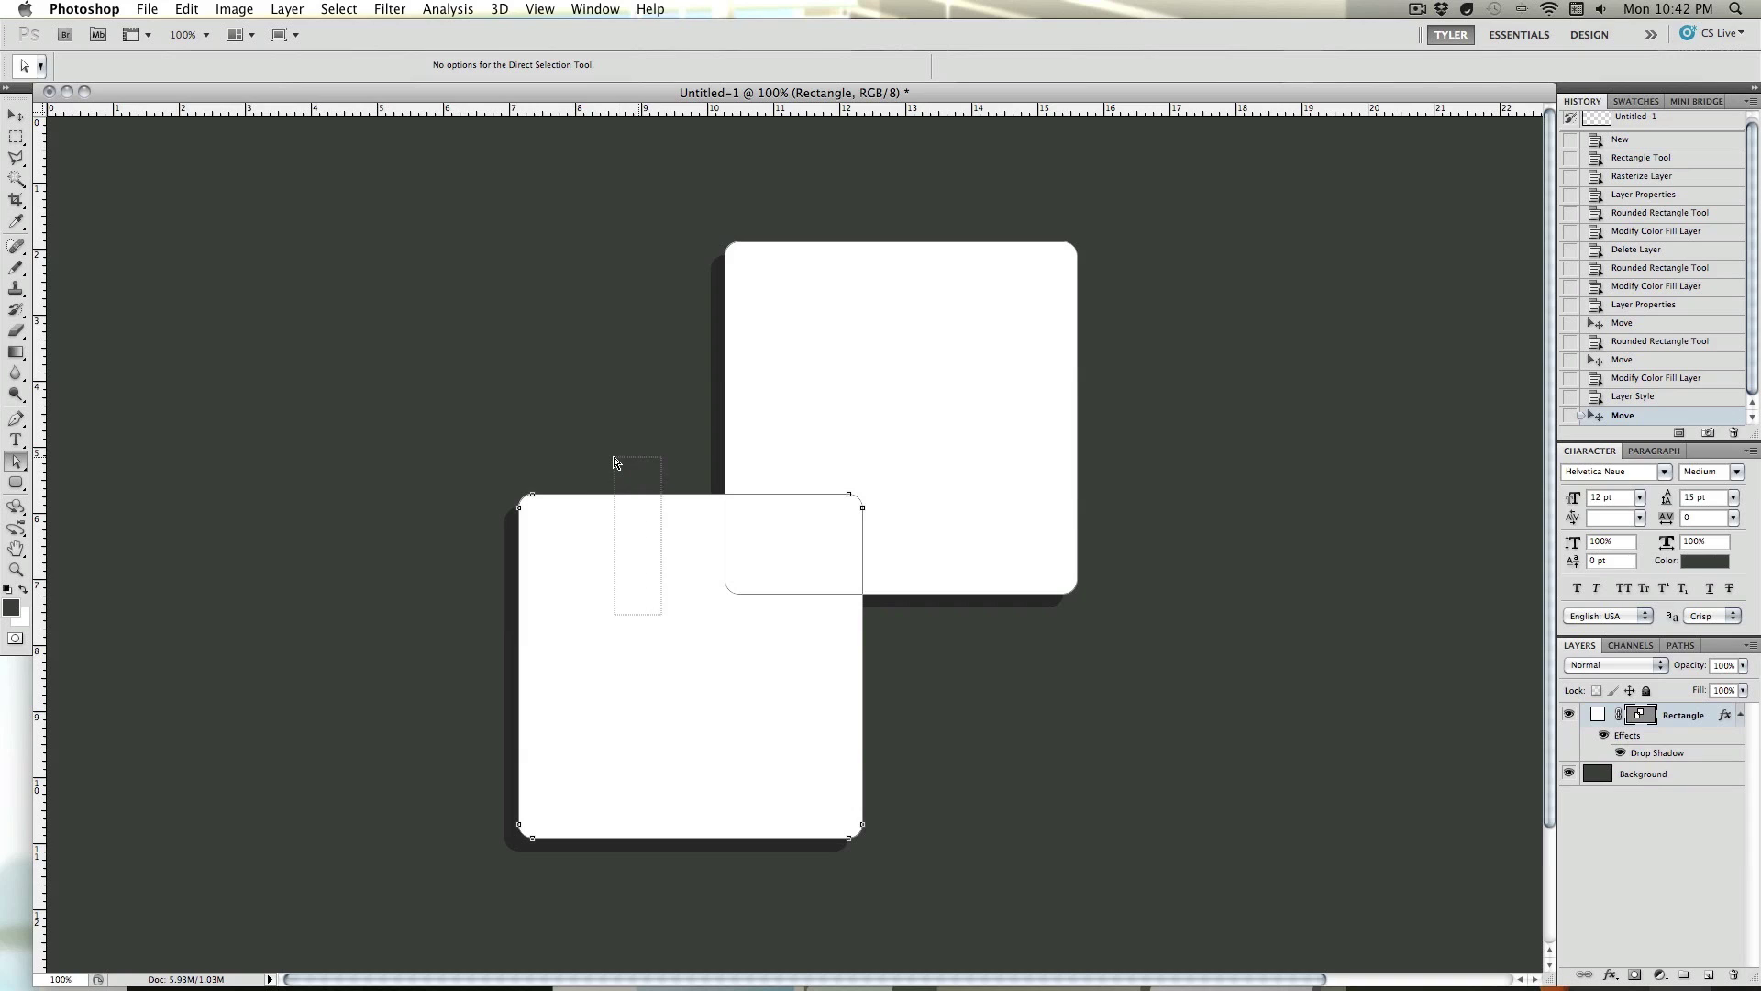
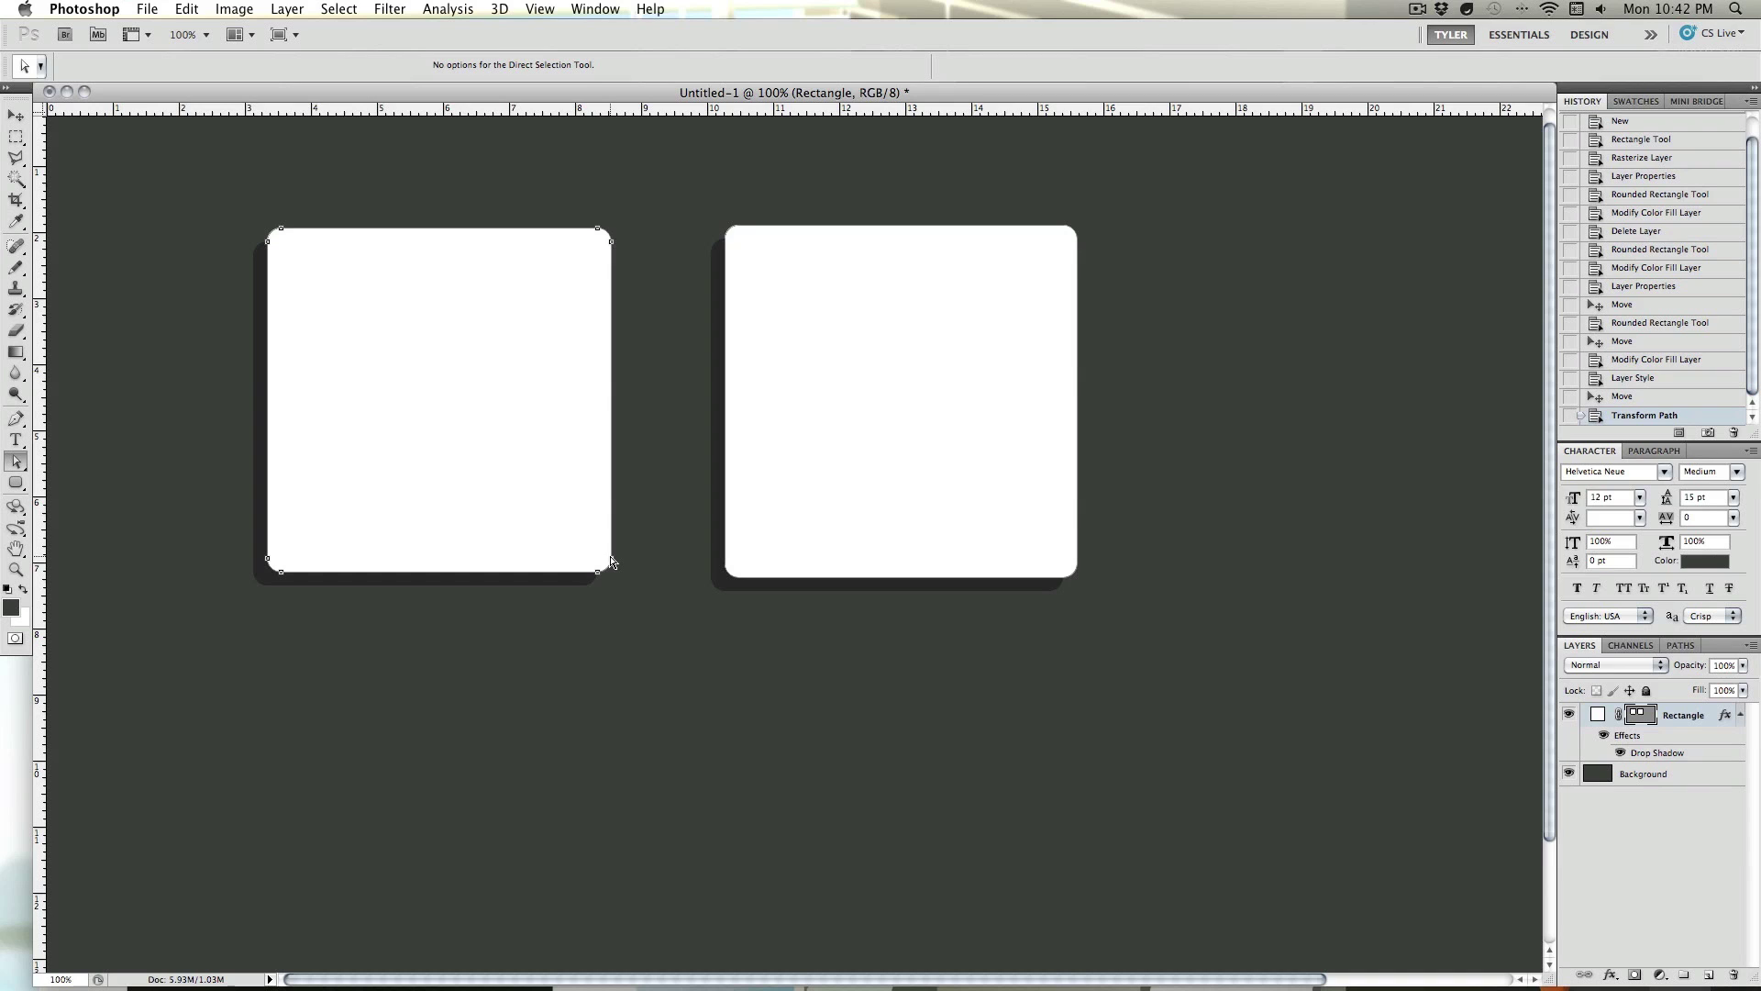
left_click_drag(610, 558, 615, 495)
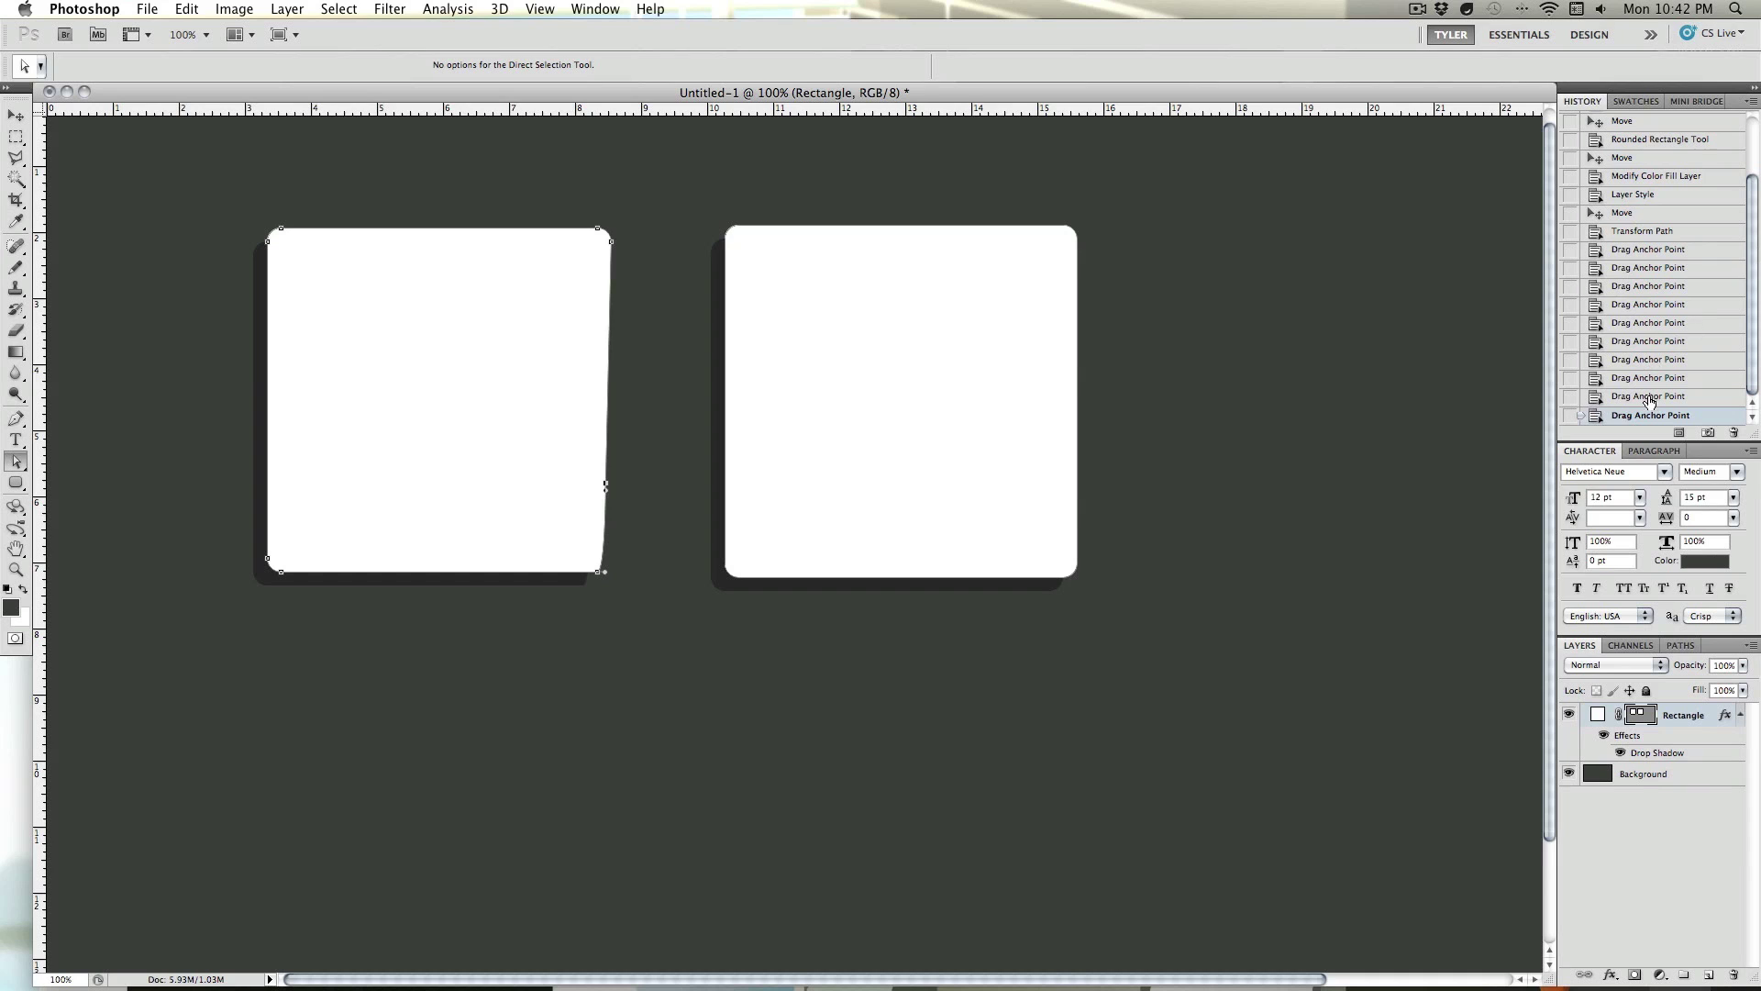
left_click_drag(1583, 415, 1593, 213)
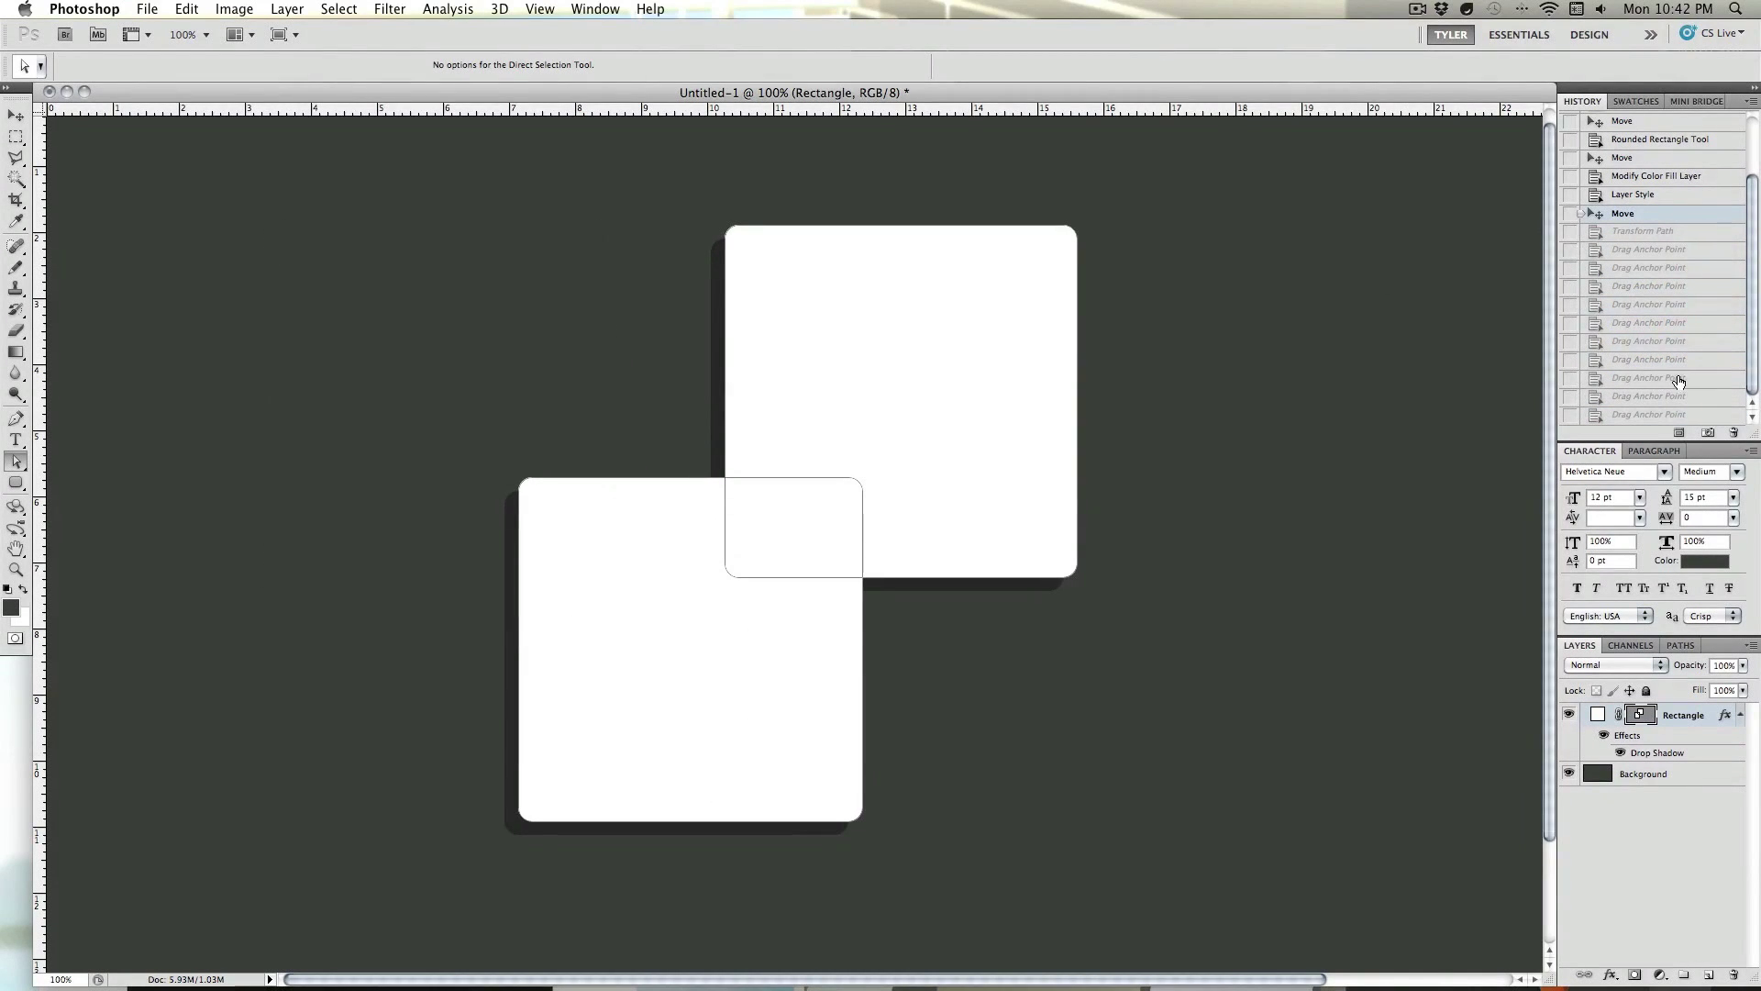
- Free-transform only the lower-left square's path to place it beside the other square, centered at X 442.5 px, Y 334.5 px
left_click_drag(651, 332, 732, 911)
left_click_drag(649, 871, 648, 445)
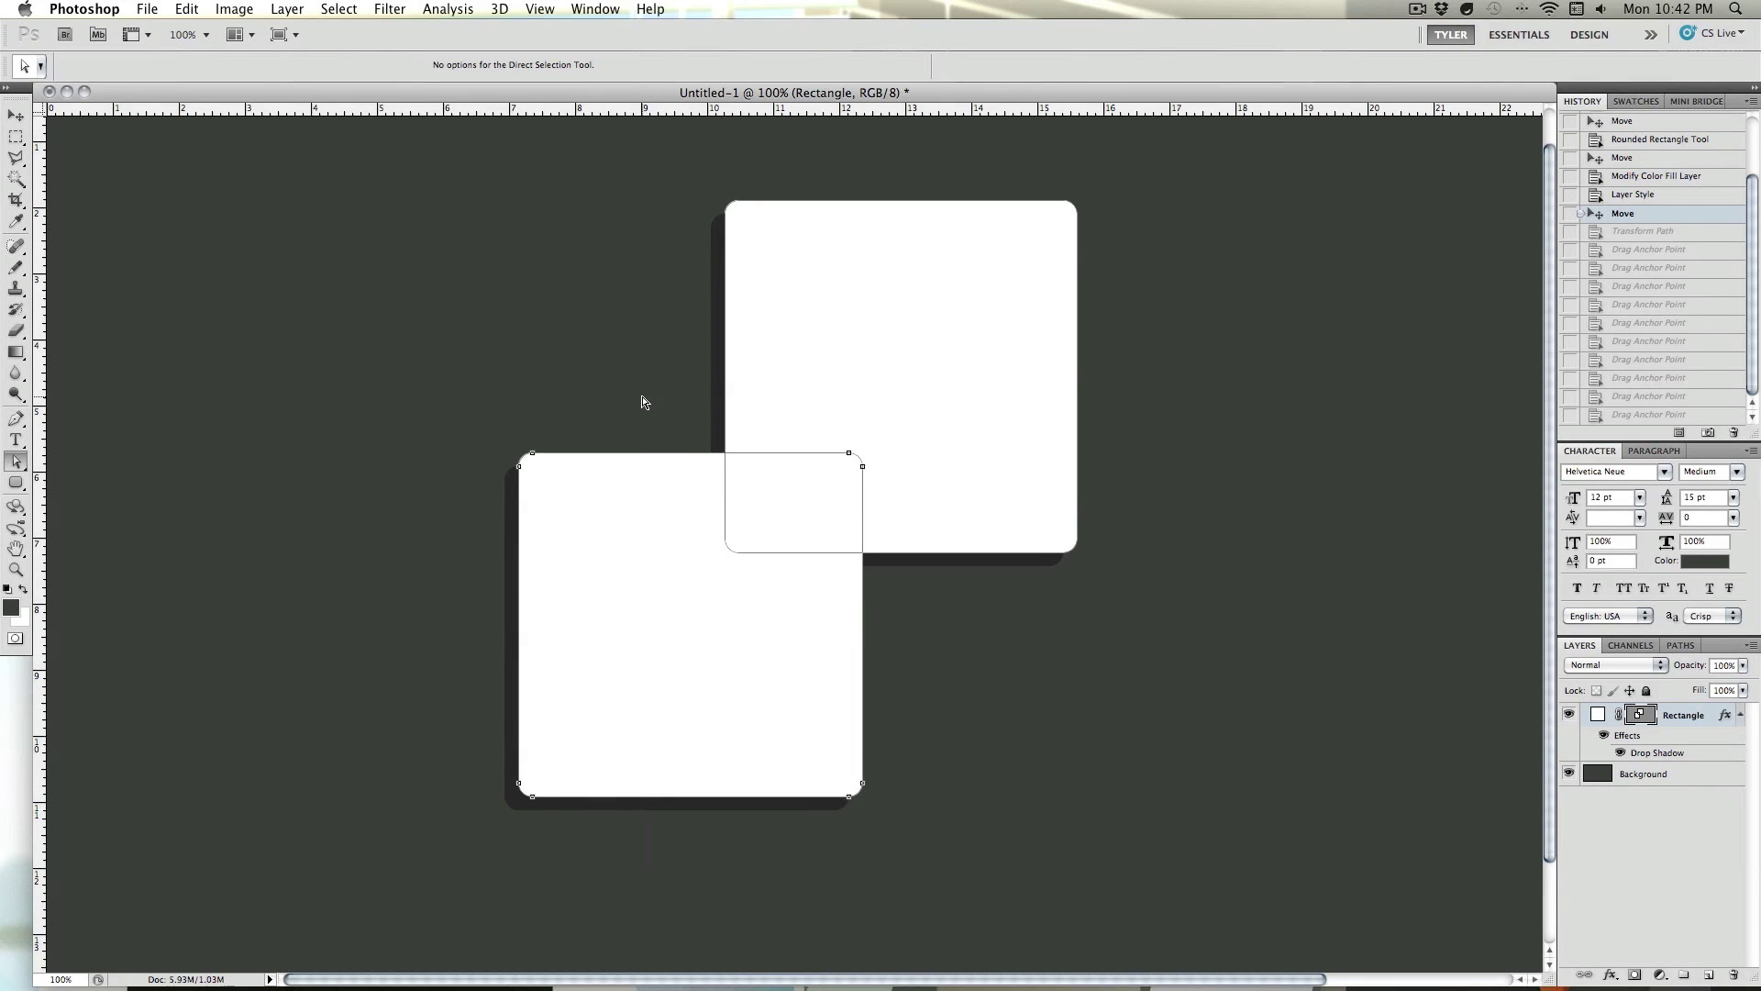
key("super+t")
left_click_drag(774, 665, 535, 423)
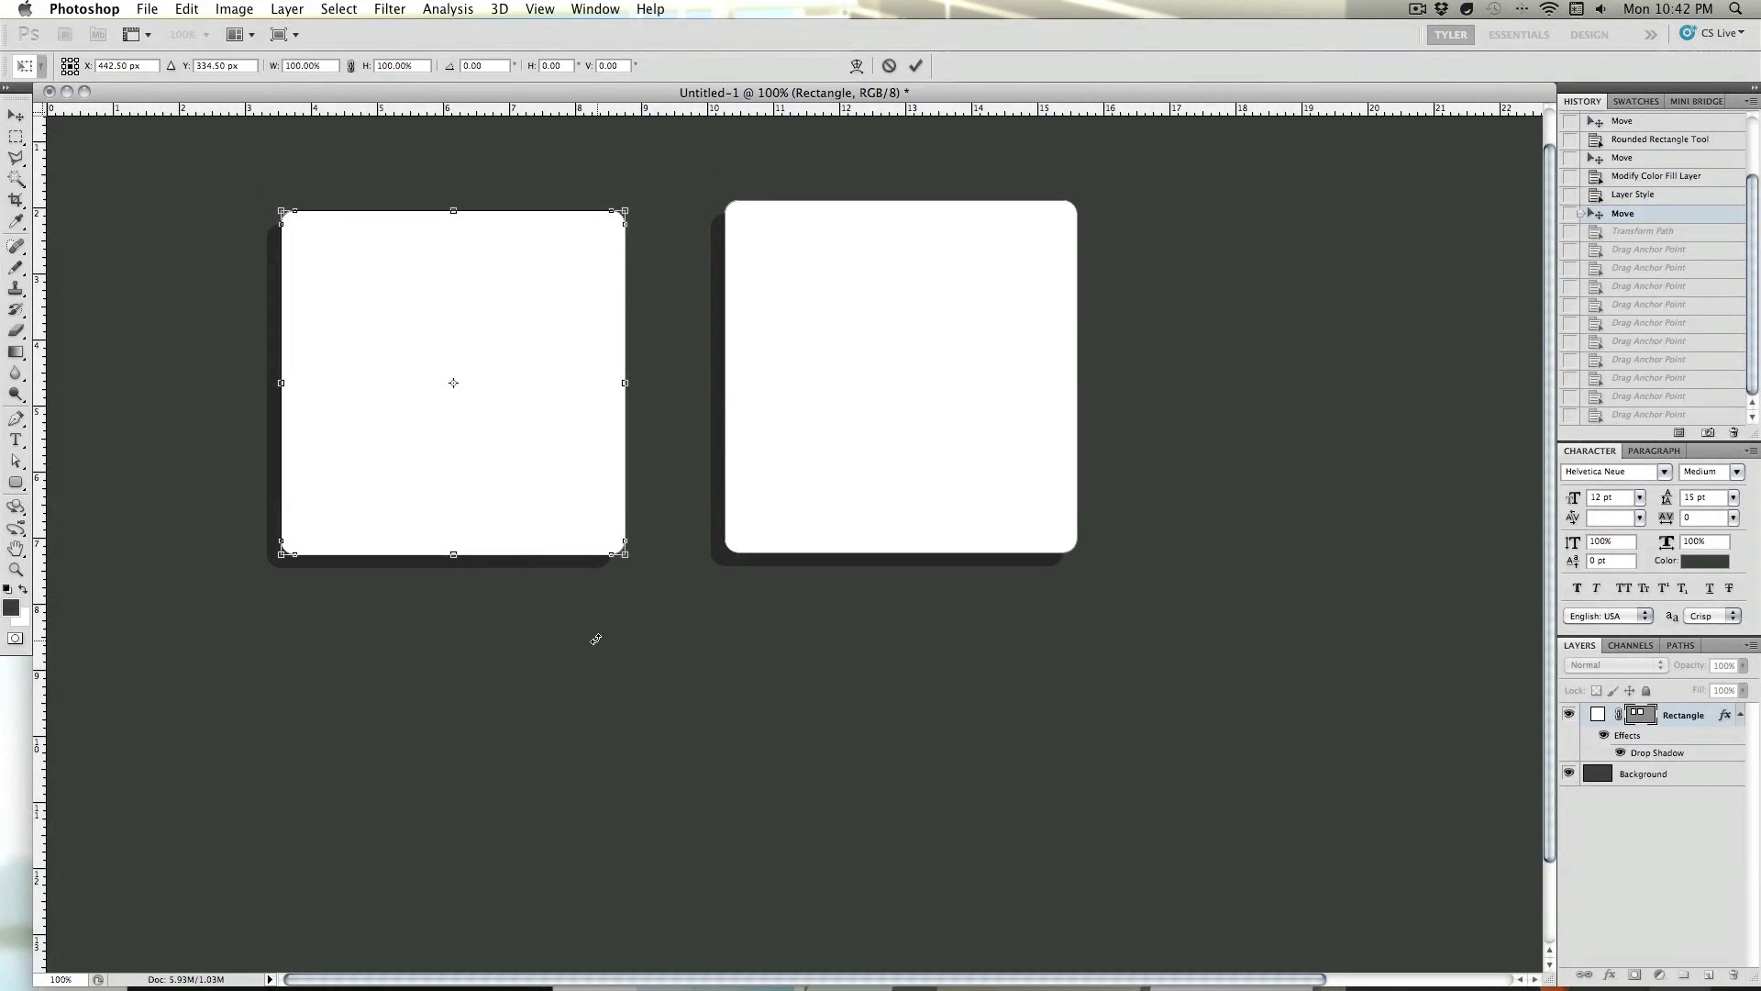
key("Return")
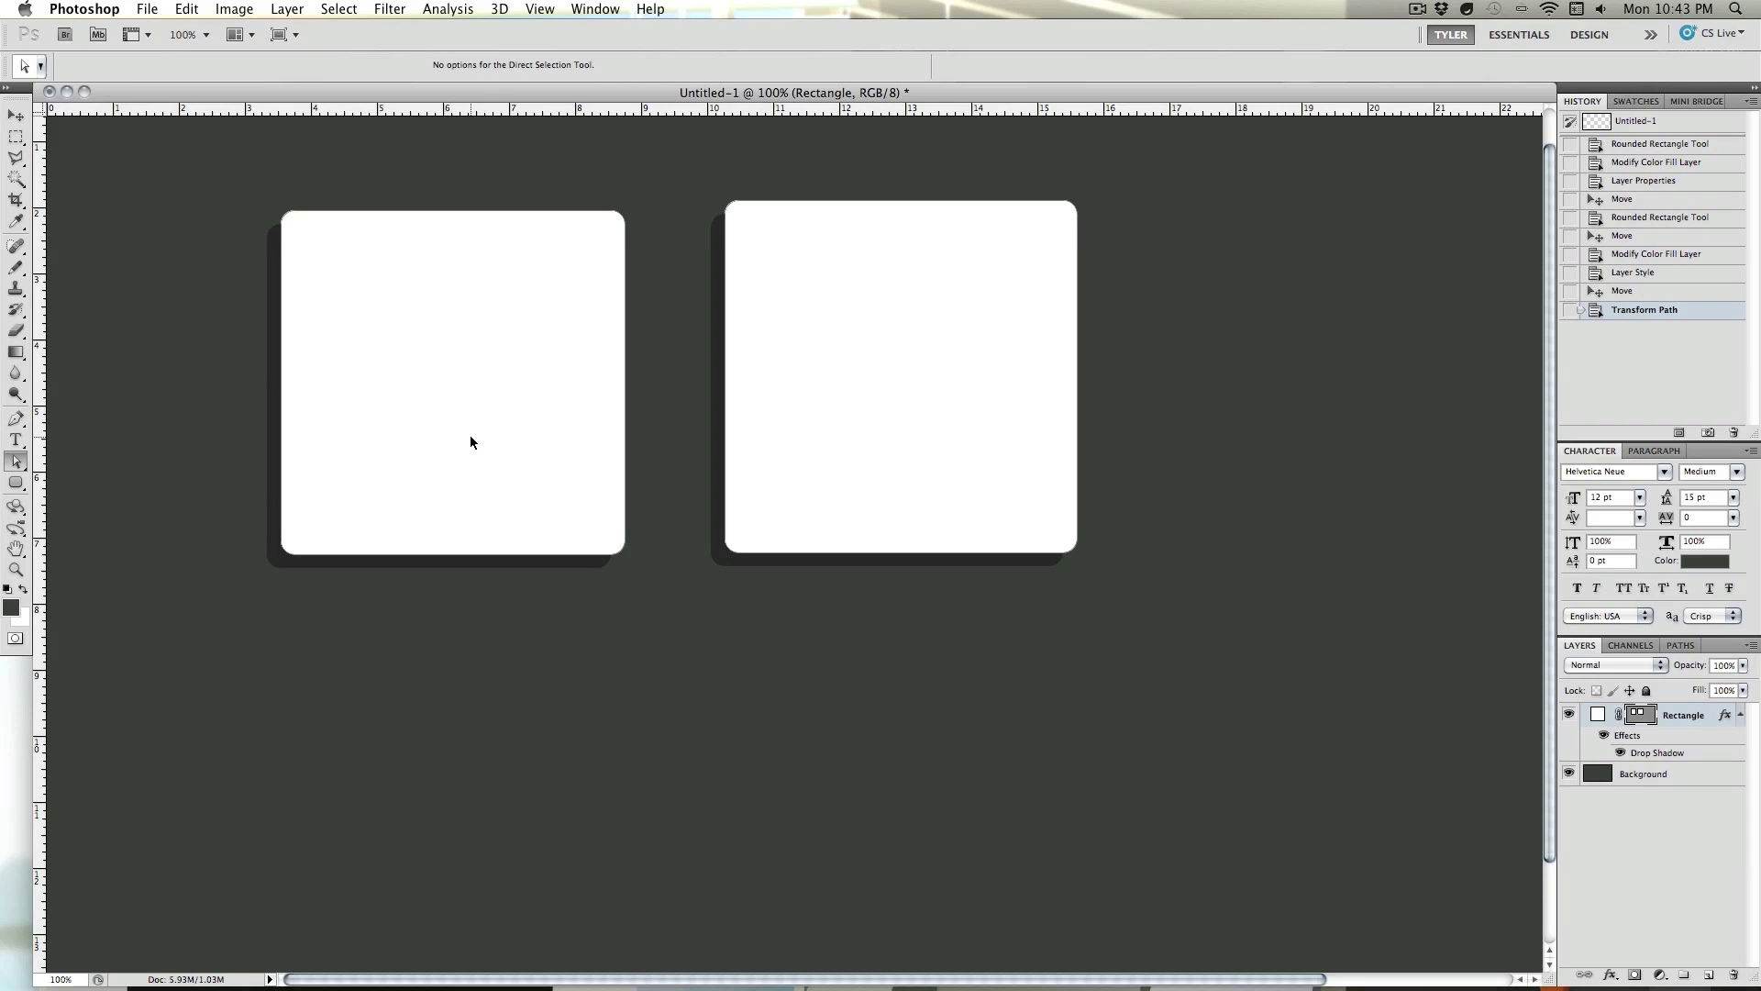
- Copy the bottom path segment of the left square and paste it into the Rectangle layer
left_click(378, 556)
key("super+v")
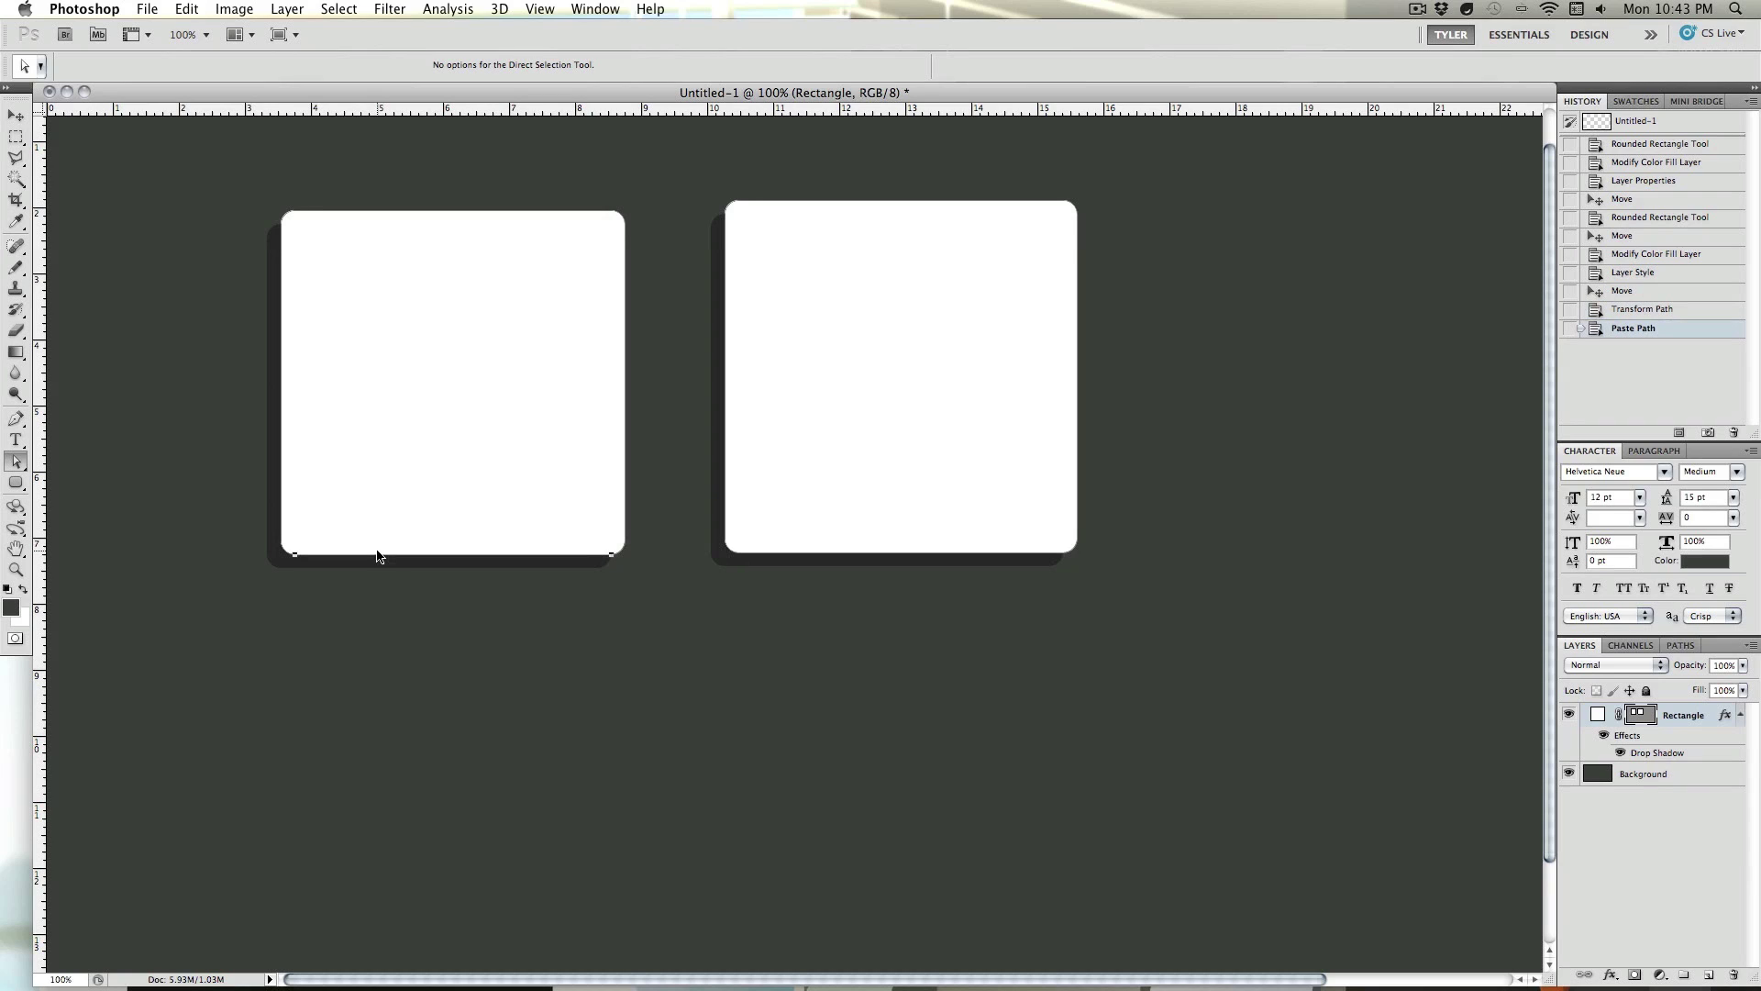
left_click_drag(383, 408, 467, 412)
key("super+z")
- Draw a circle about 3.5 inches wide below the left square on a new shape layer with the Ellipse tool
left_click(1700, 811)
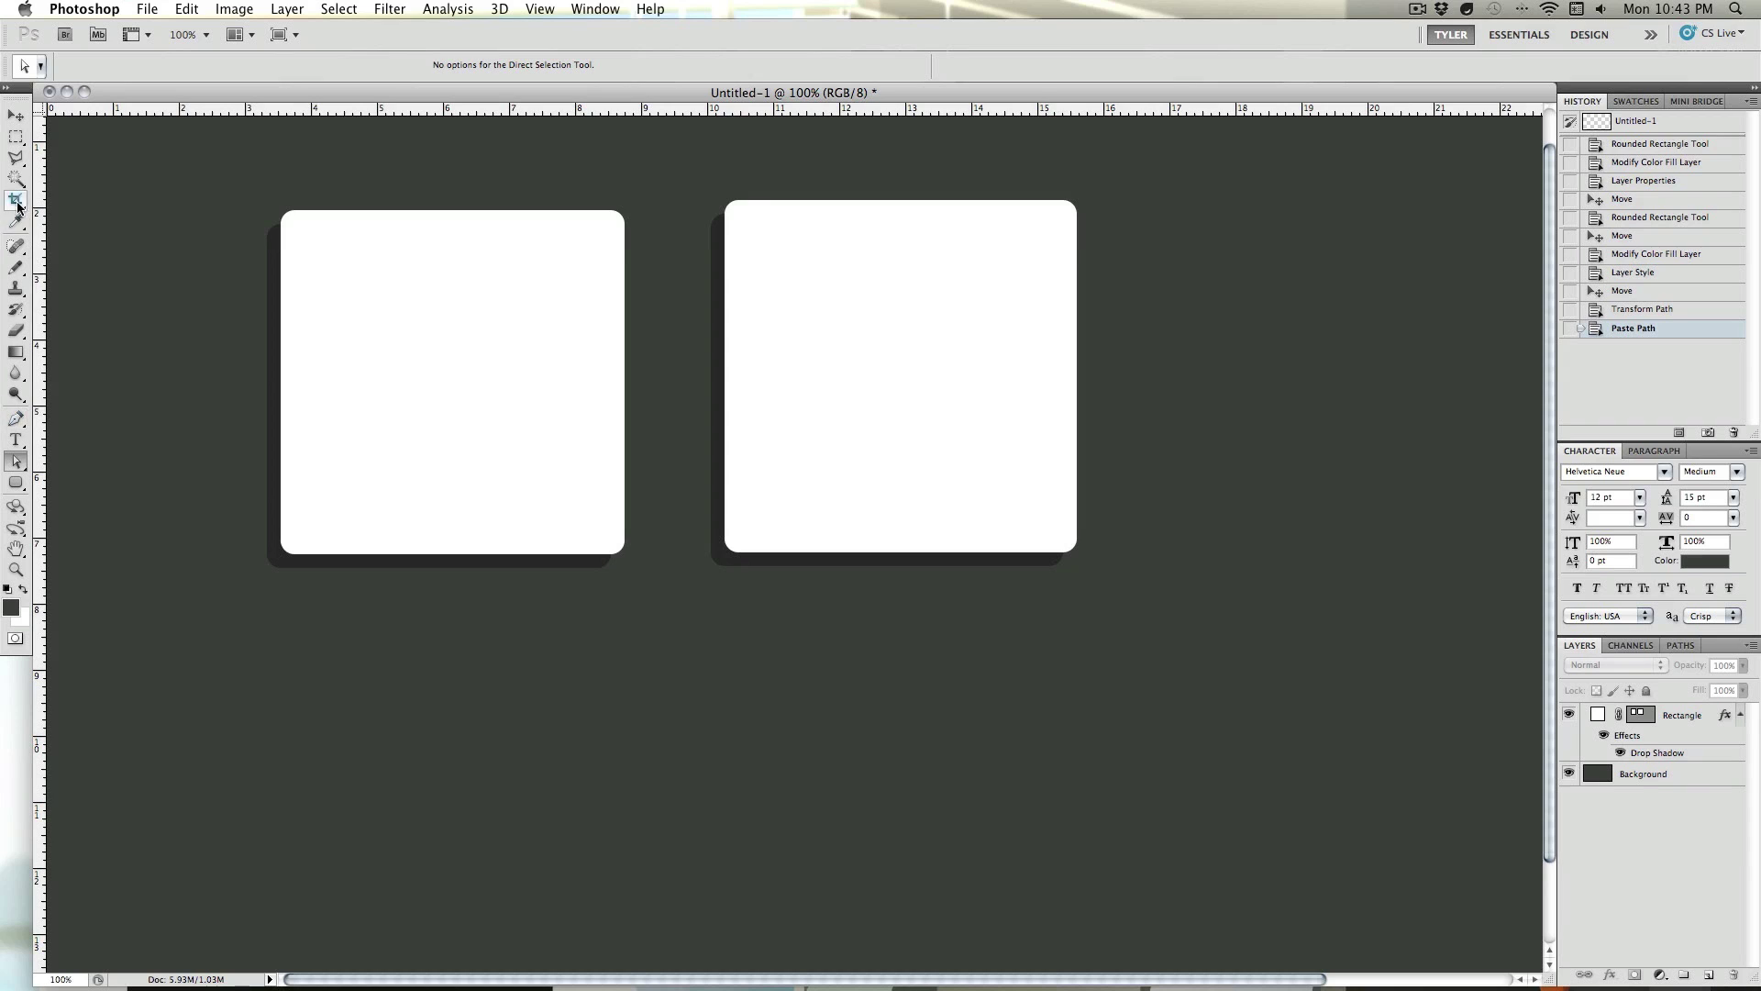
left_click(18, 486)
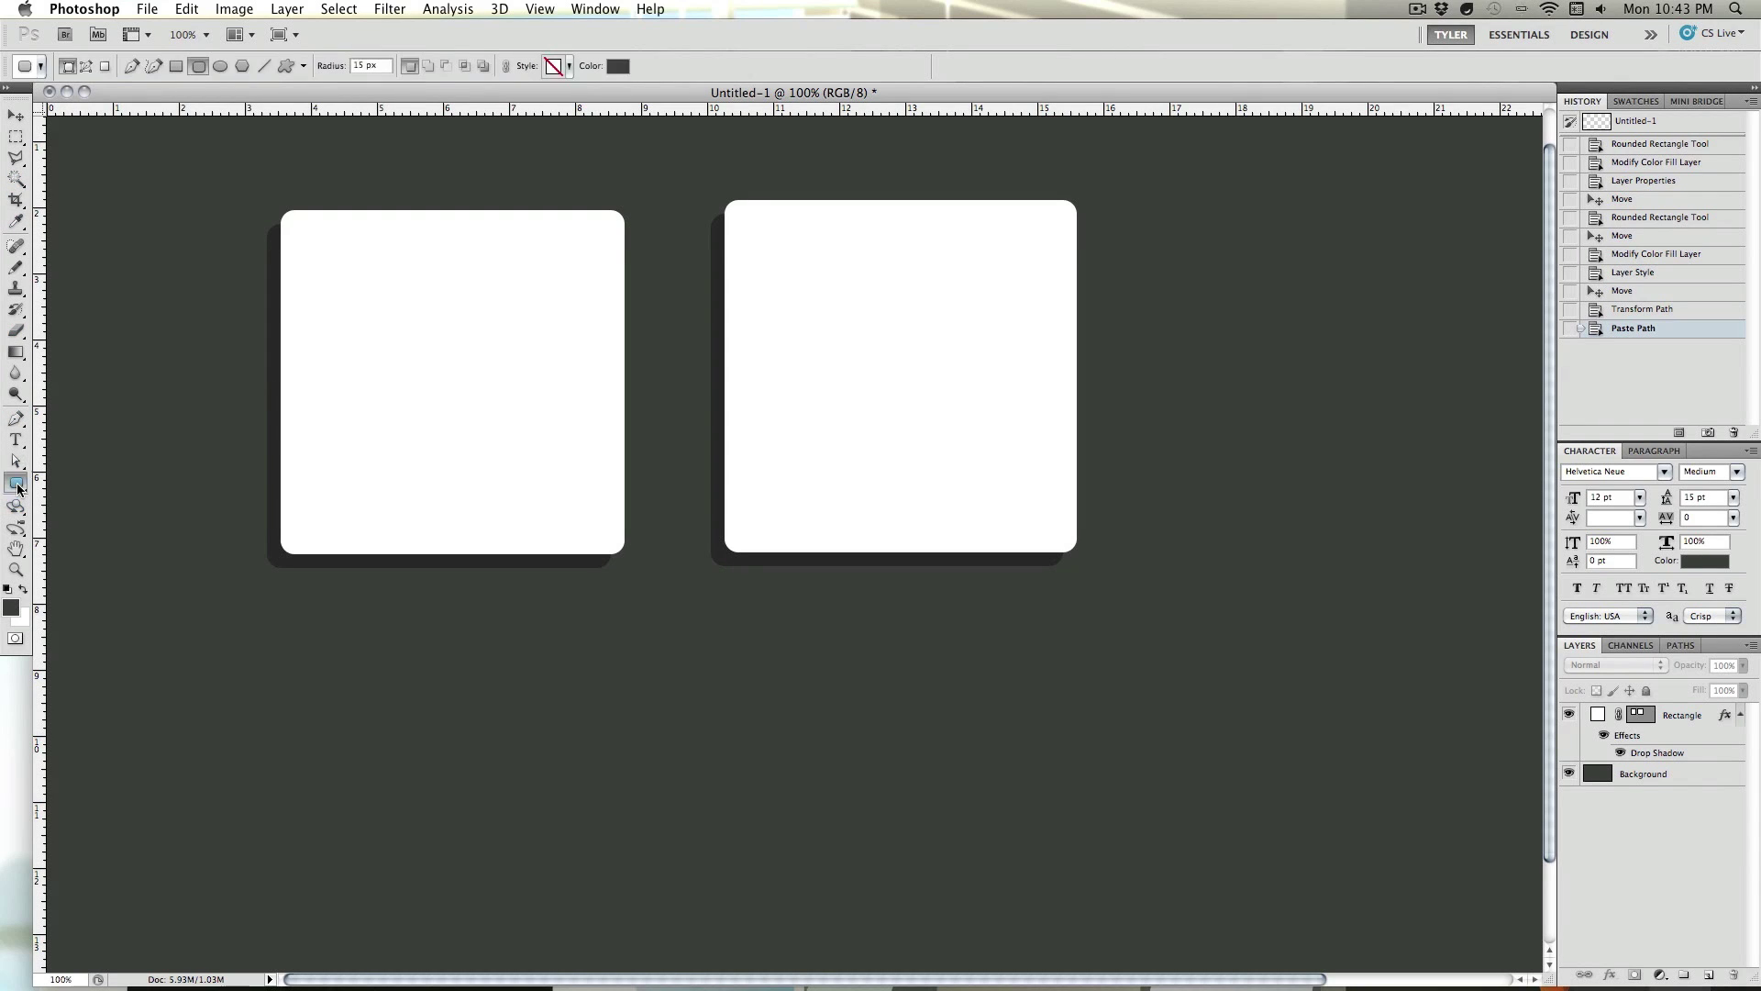
left_click_drag(18, 486, 76, 524)
left_click_drag(392, 638, 682, 865)
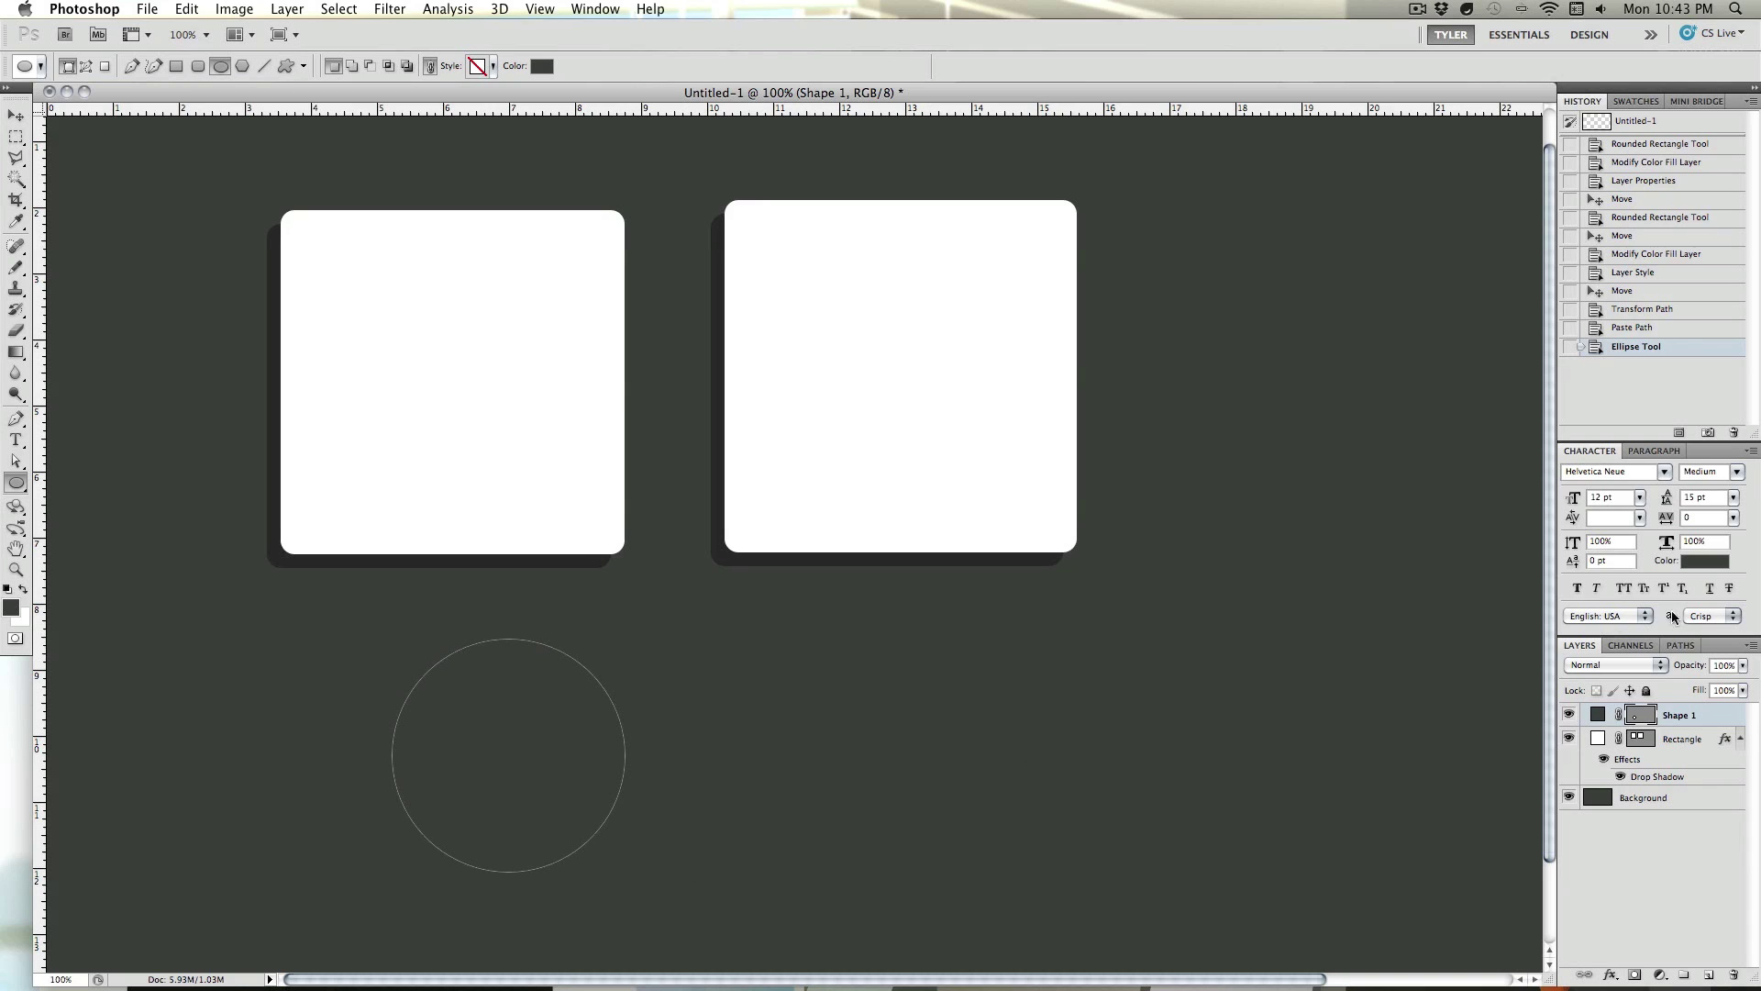
- Set the circle layer's fill color to white (ffffff) and deselect the layer
double_click(1598, 715)
left_click(1051, 486)
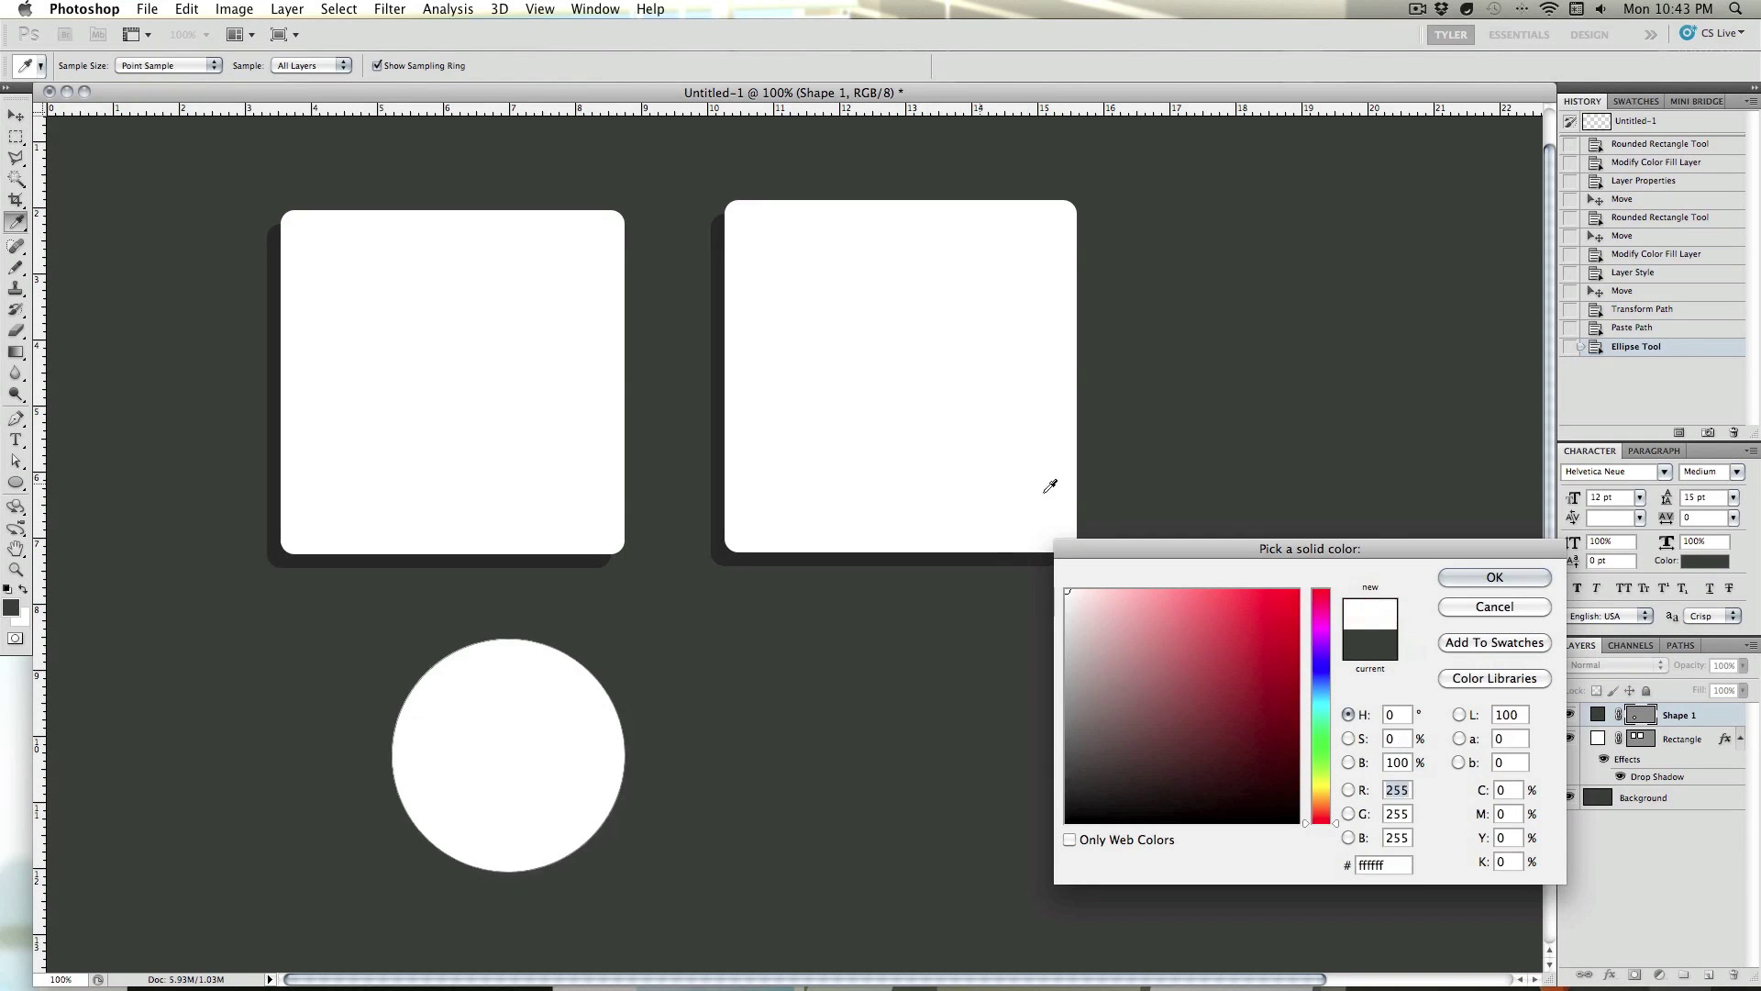
left_click(1536, 580)
left_click(1604, 857)
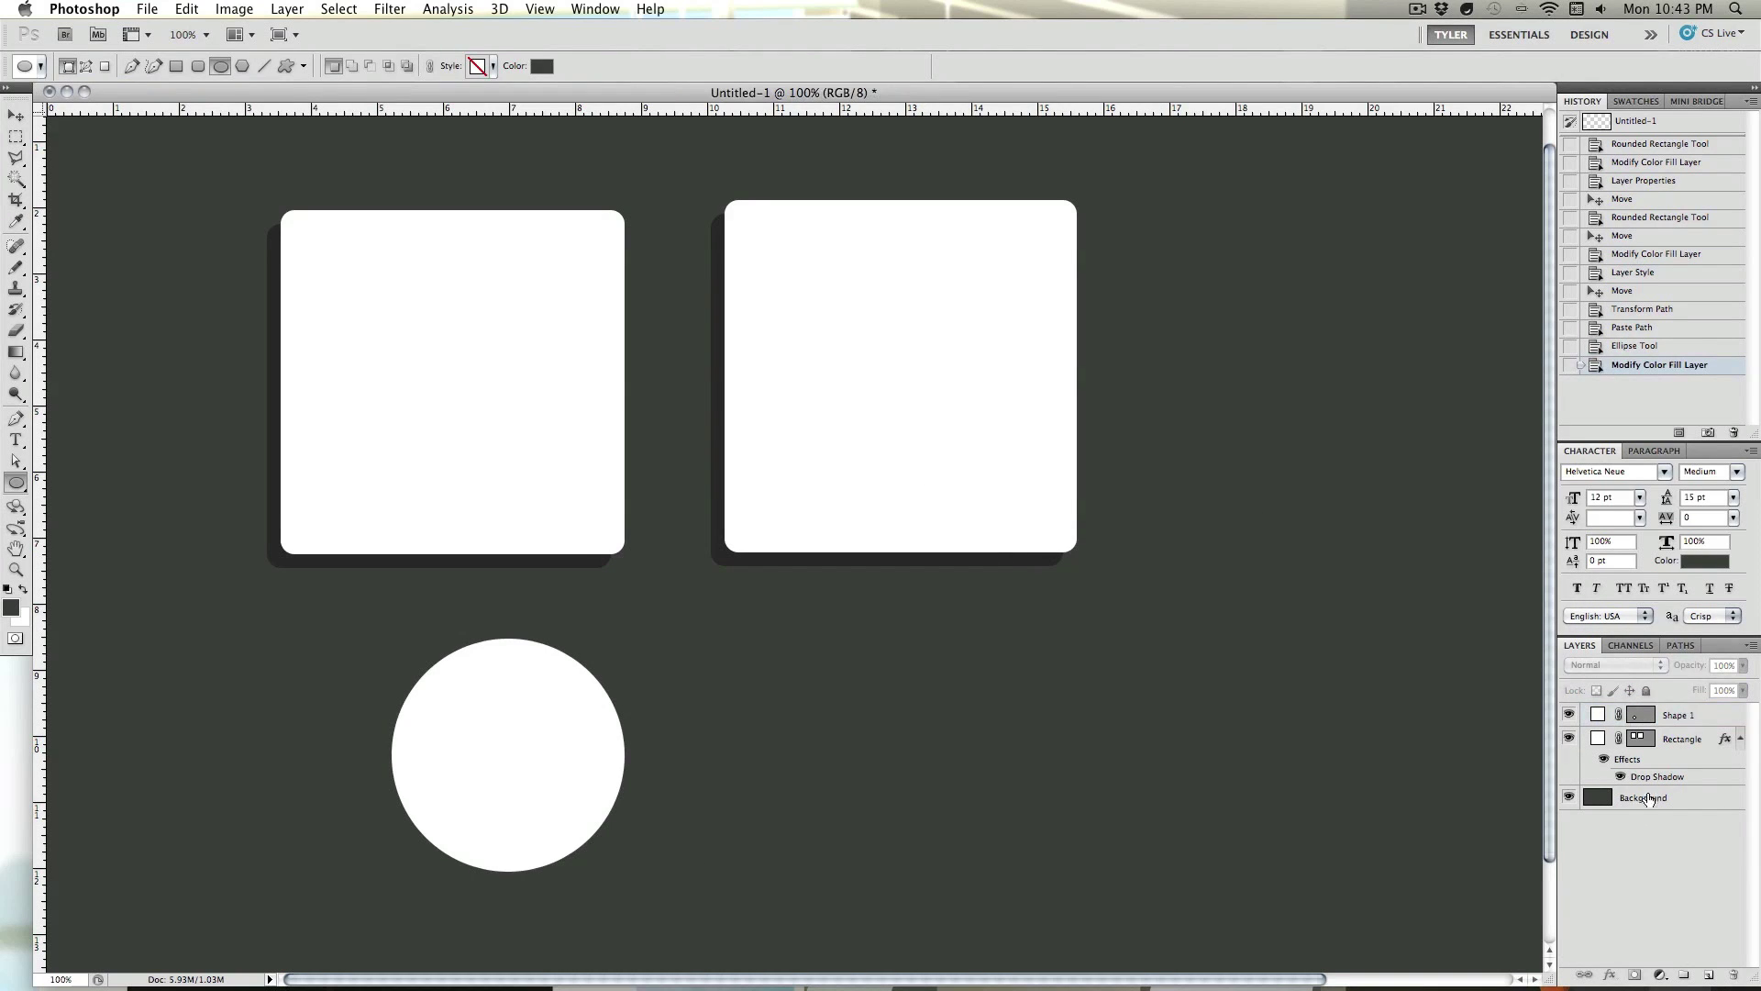
- Move the circle on the Shape 1 layer right and slightly up, between the two squares
left_click(16, 114)
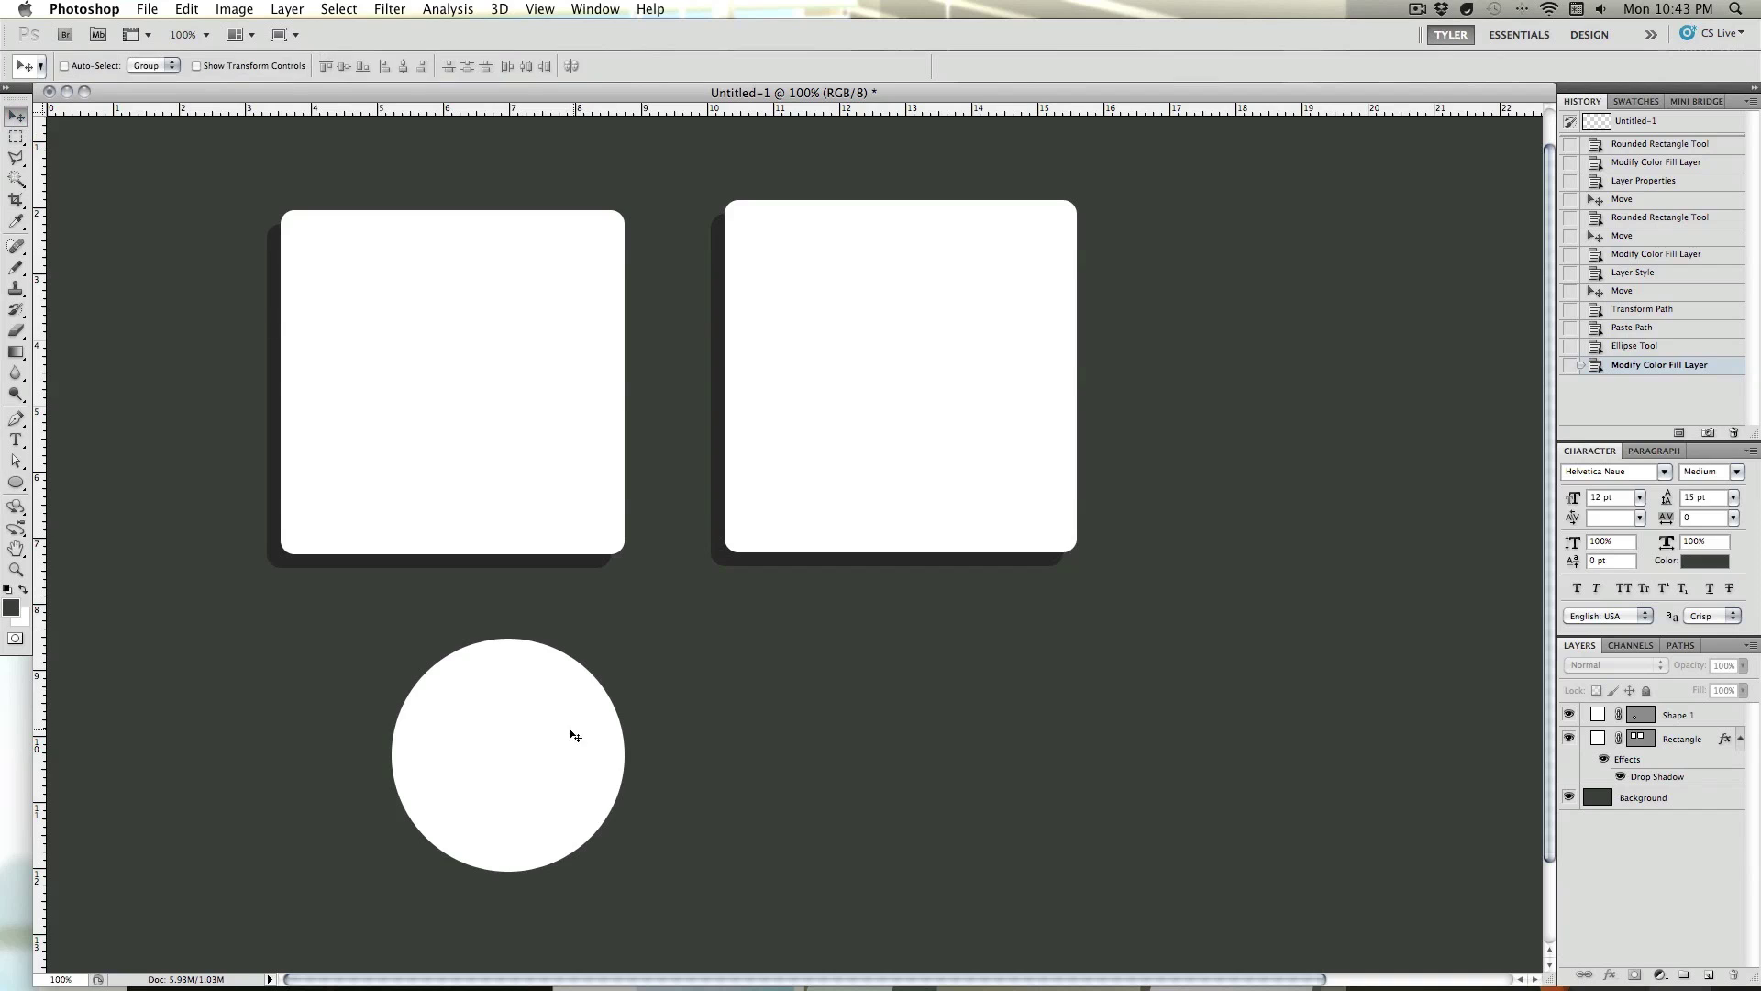
left_click(911, 657)
left_click(1000, 340)
left_click(1665, 725)
left_click_drag(511, 676, 641, 649)
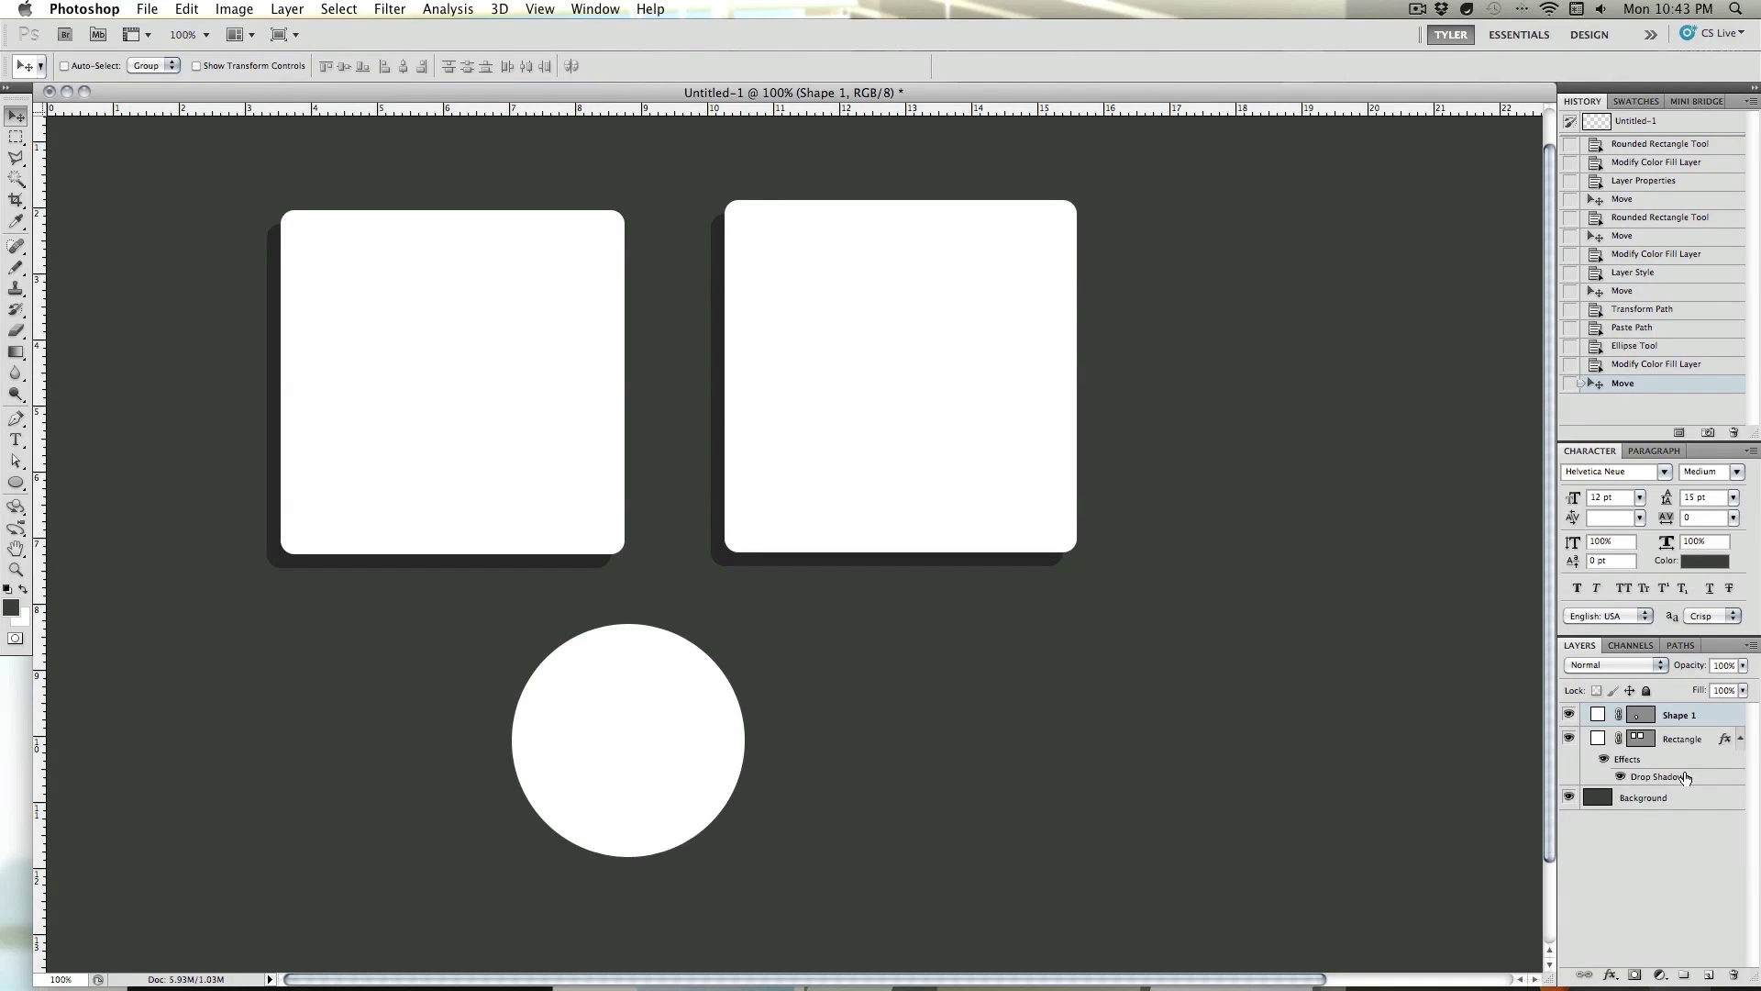
- Hide Shape 1, paste its circle path into the Rectangle layer's vector mask, and move all of that layer's shapes to the right
left_click(1649, 717)
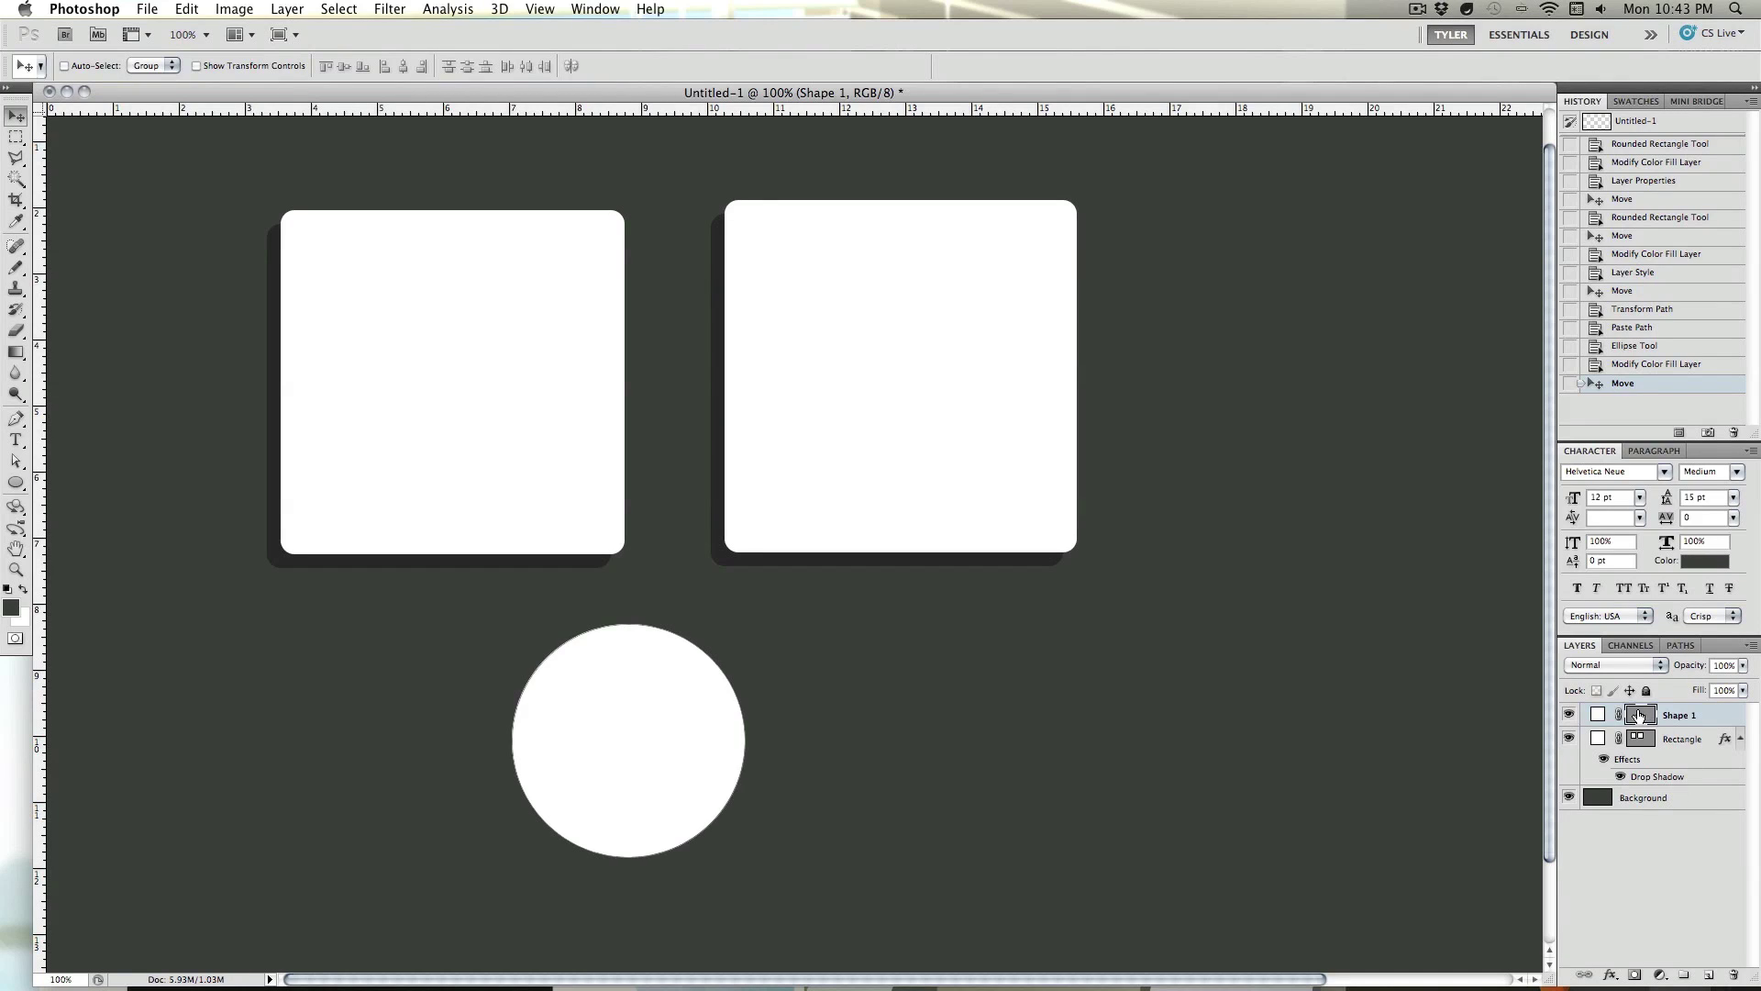
left_click(1568, 715)
left_click(1640, 739)
key("super+v")
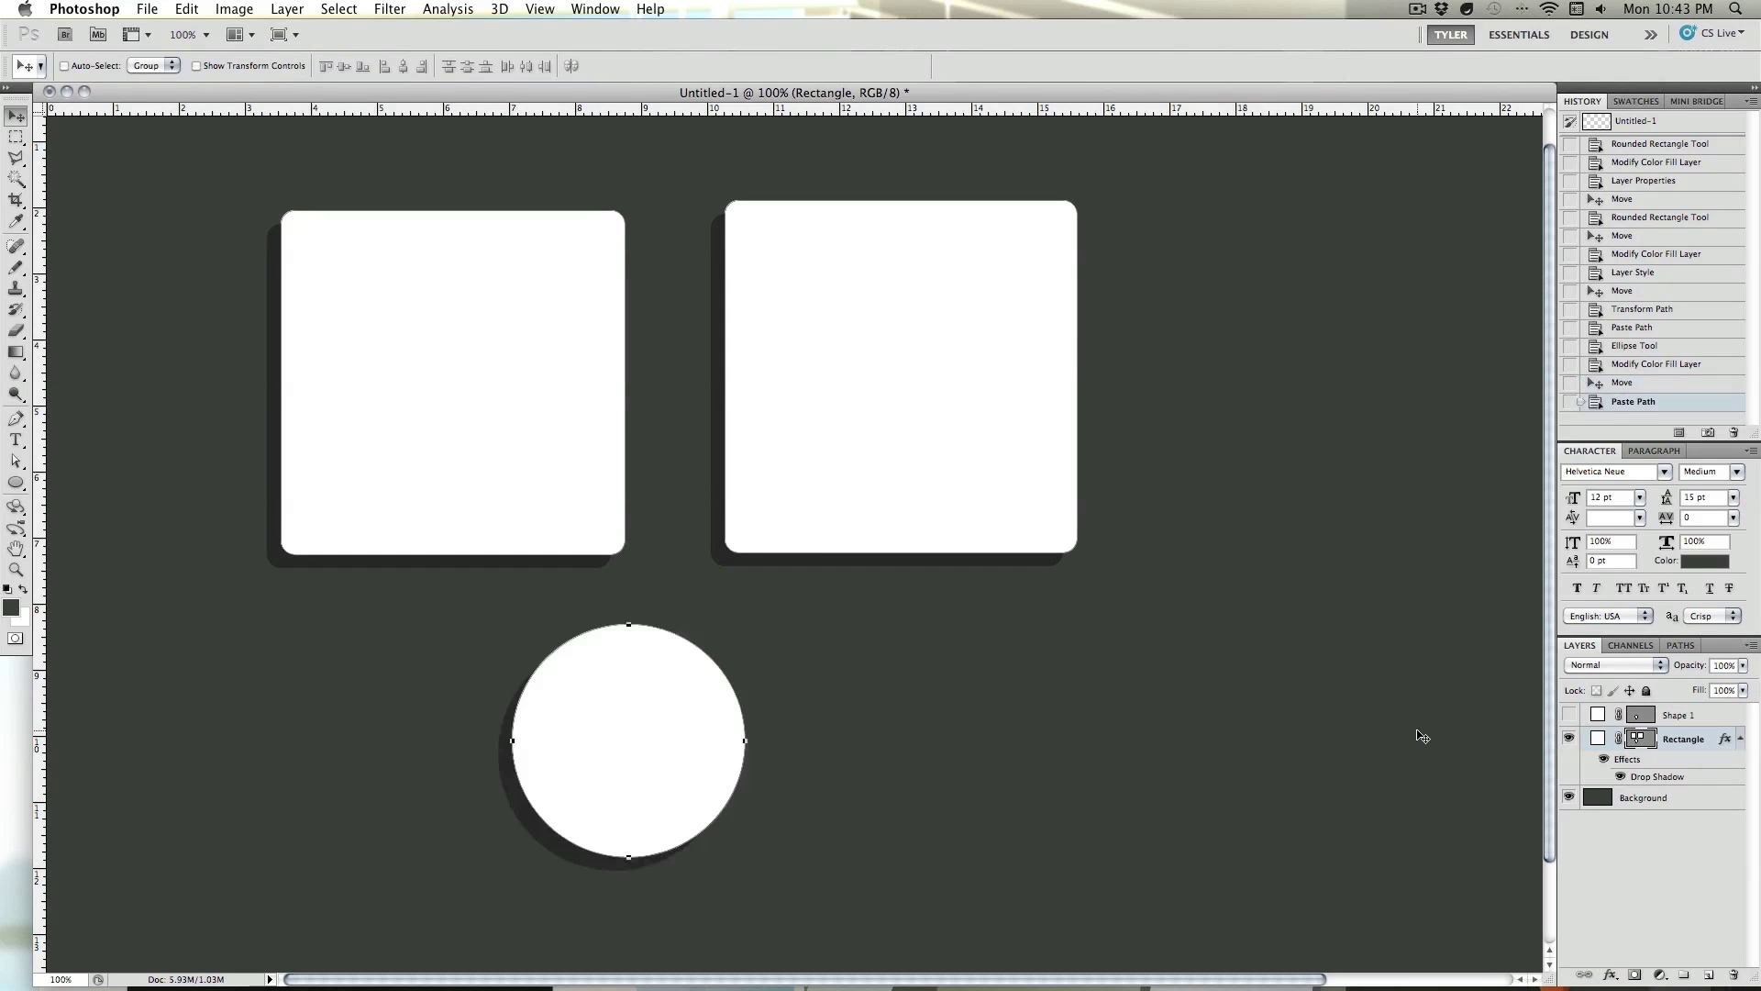
left_click_drag(677, 641, 860, 640)
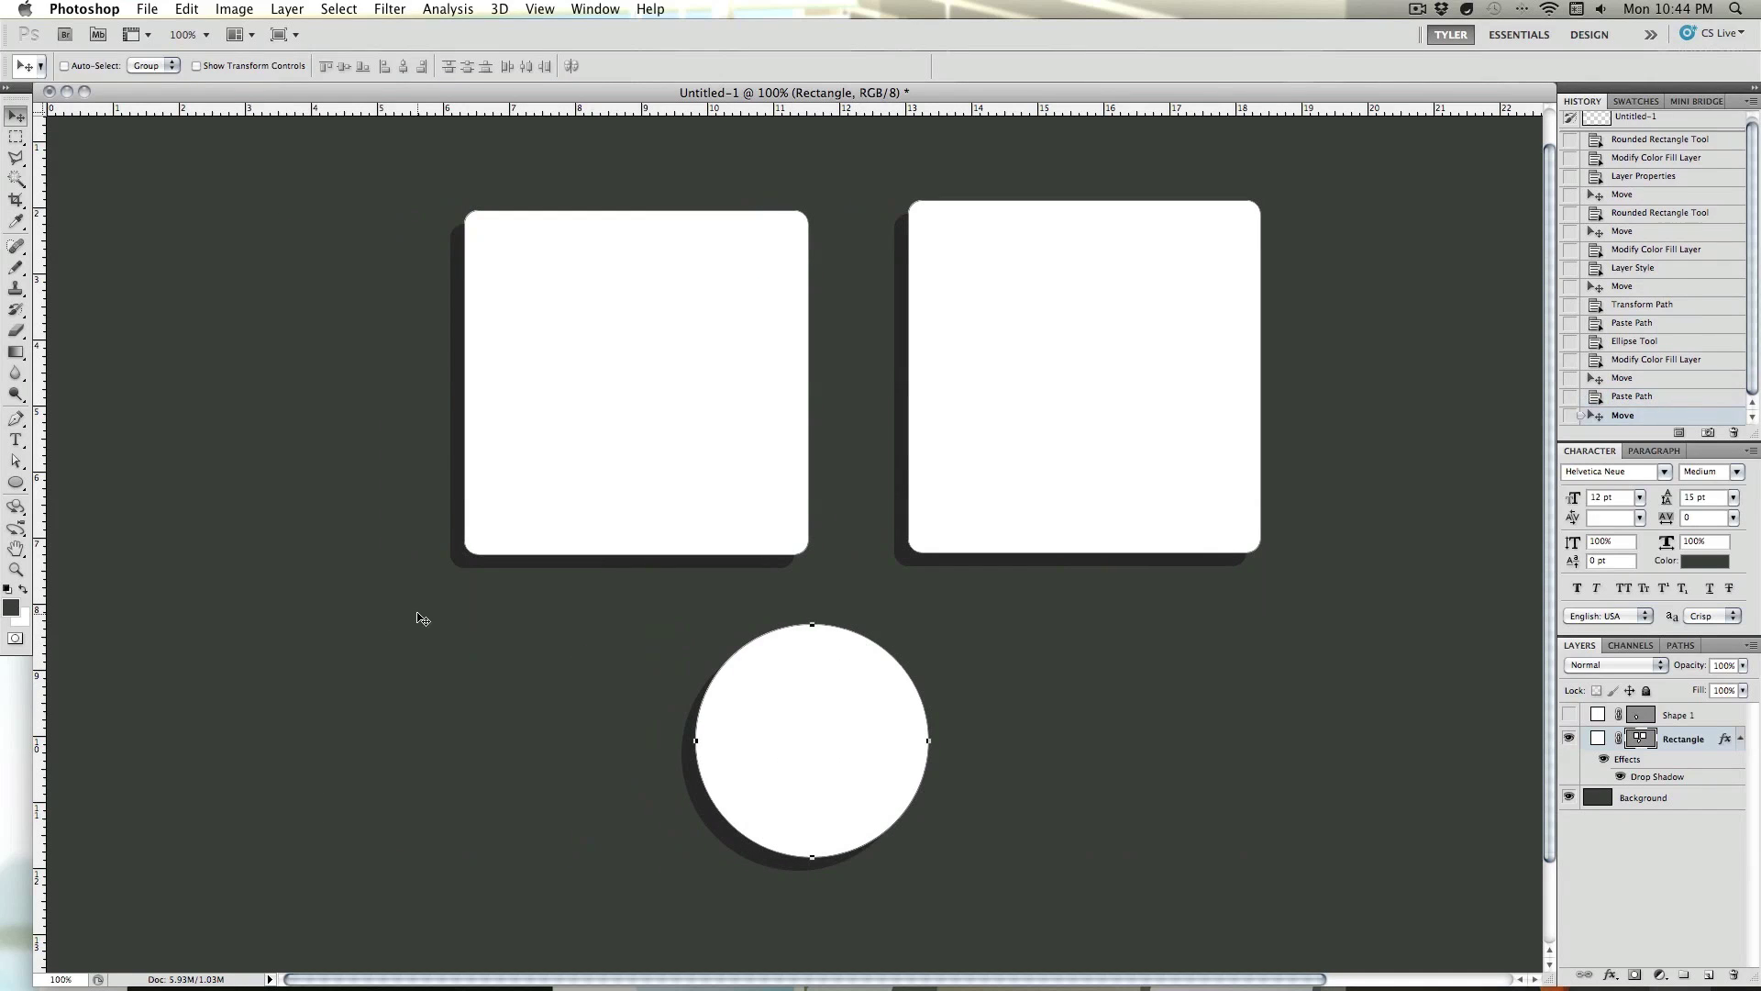
- Shift only the circle's path slightly left within the Rectangle layer, and delete the hidden Shape 1 layer
left_click(16, 463)
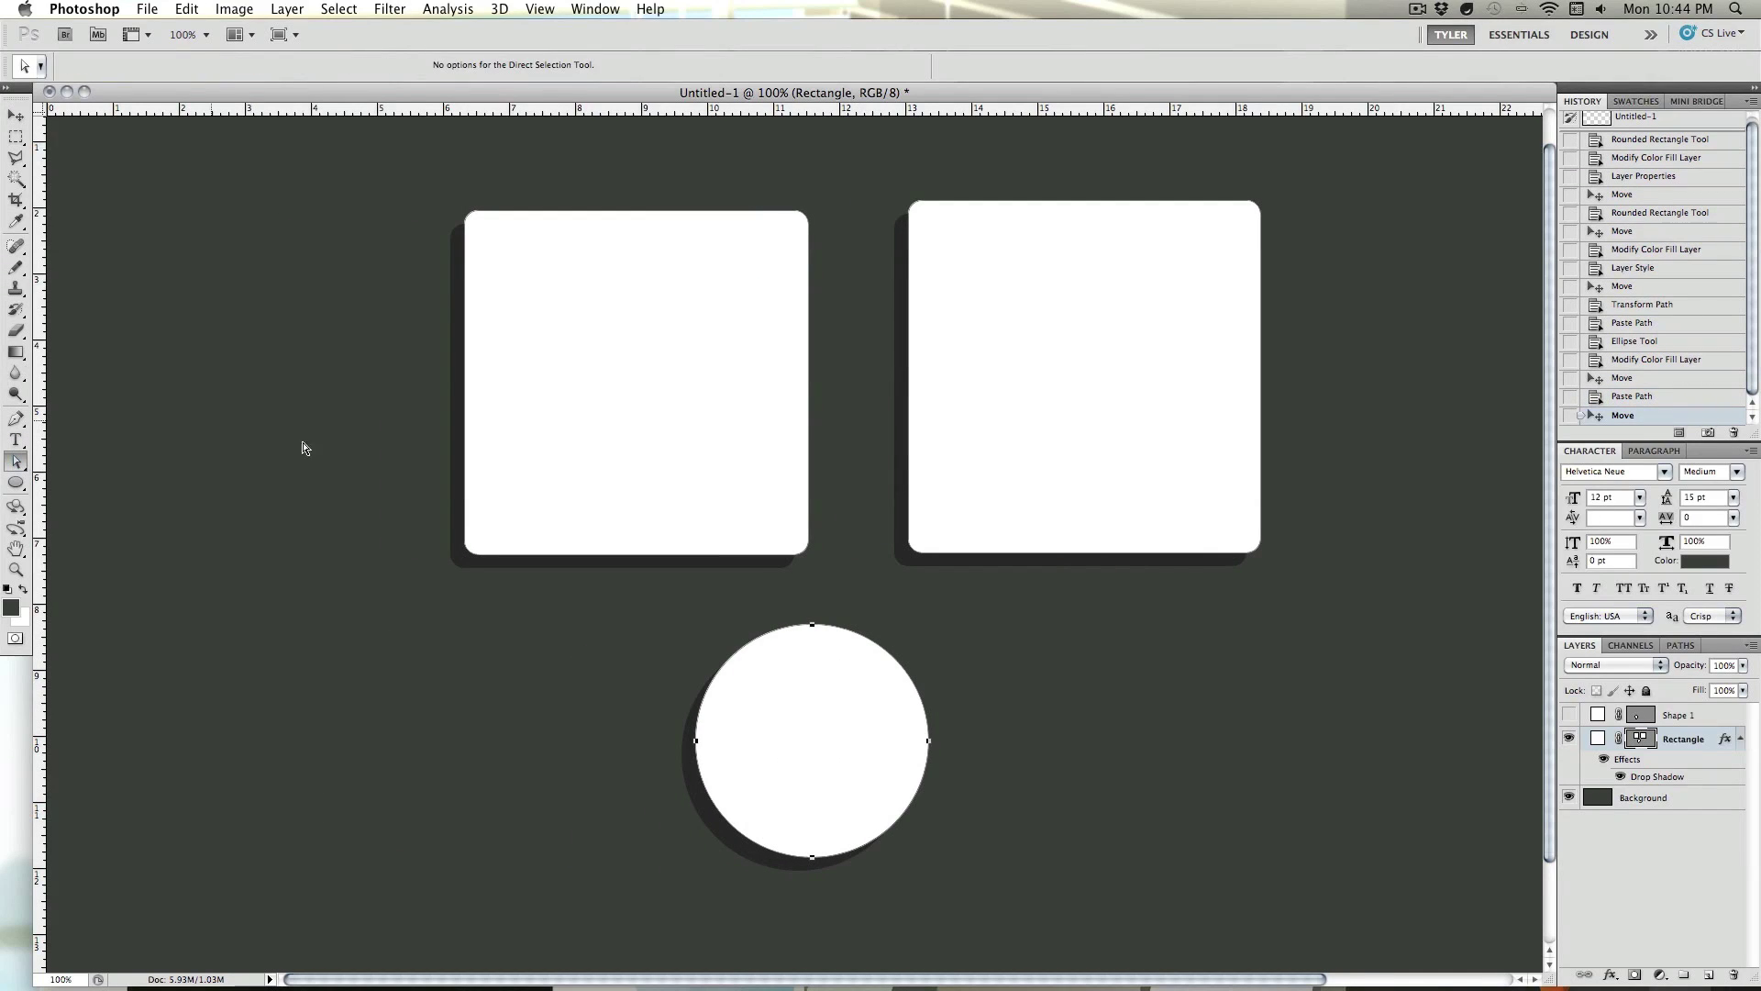
left_click_drag(698, 745, 662, 745)
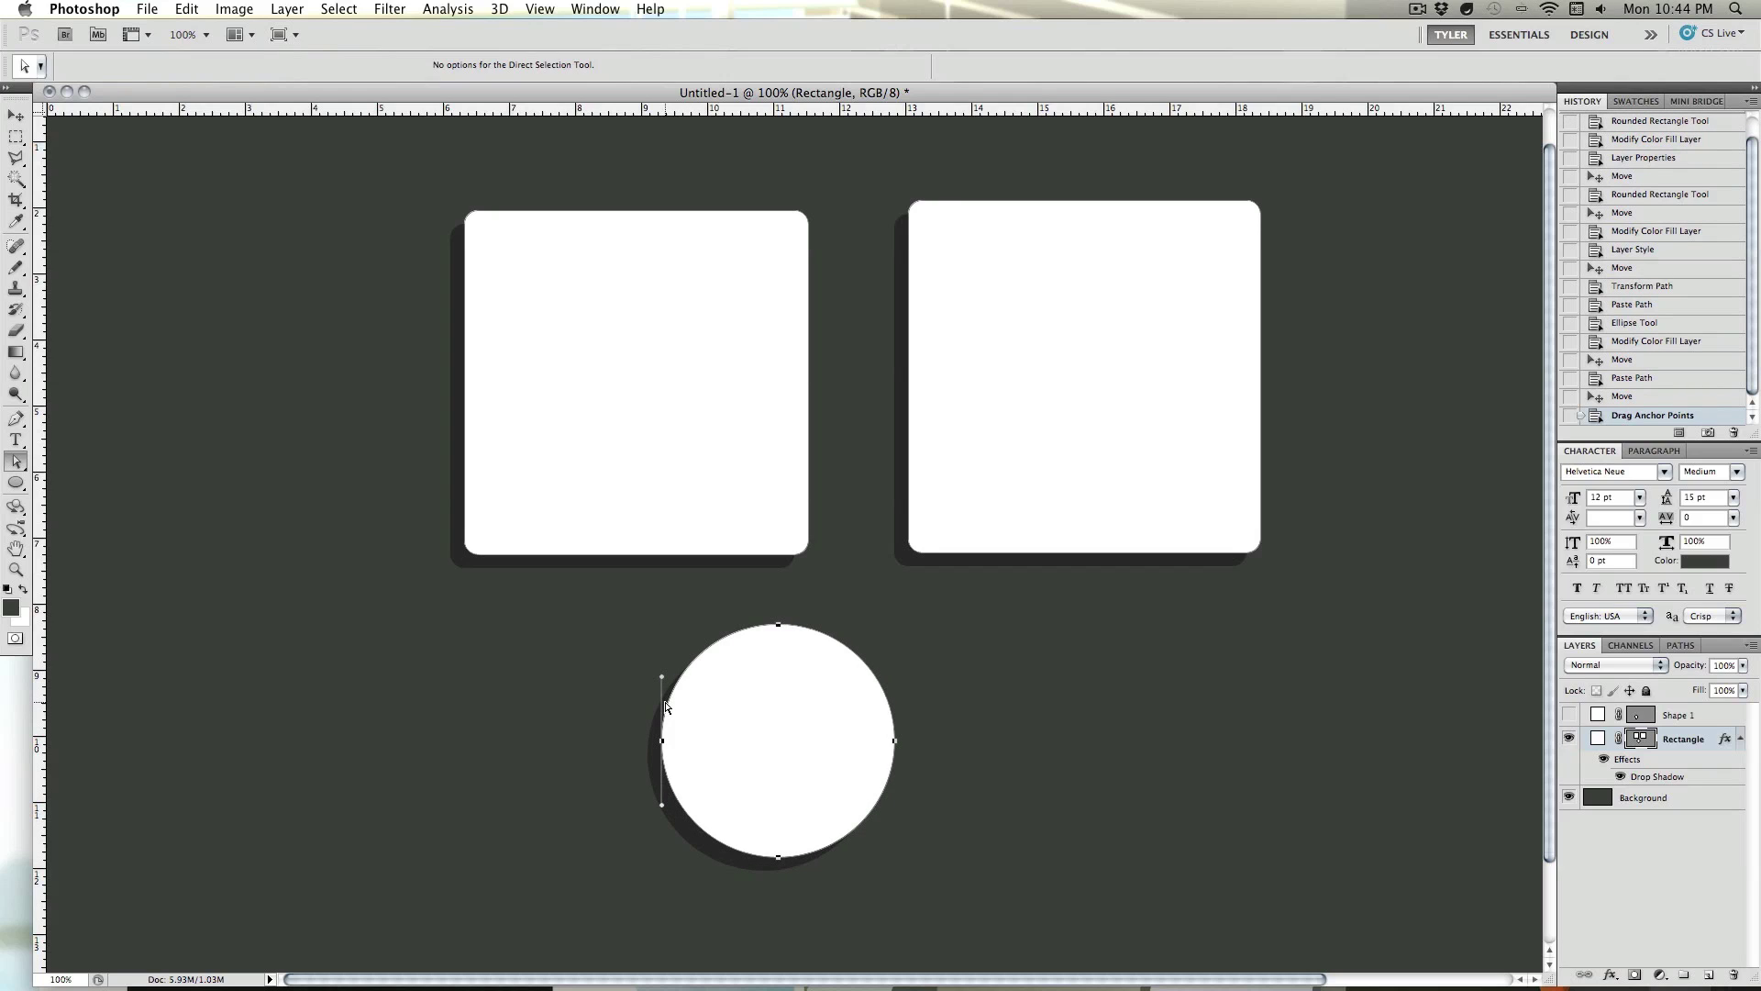
left_click(1692, 715)
key("Delete")
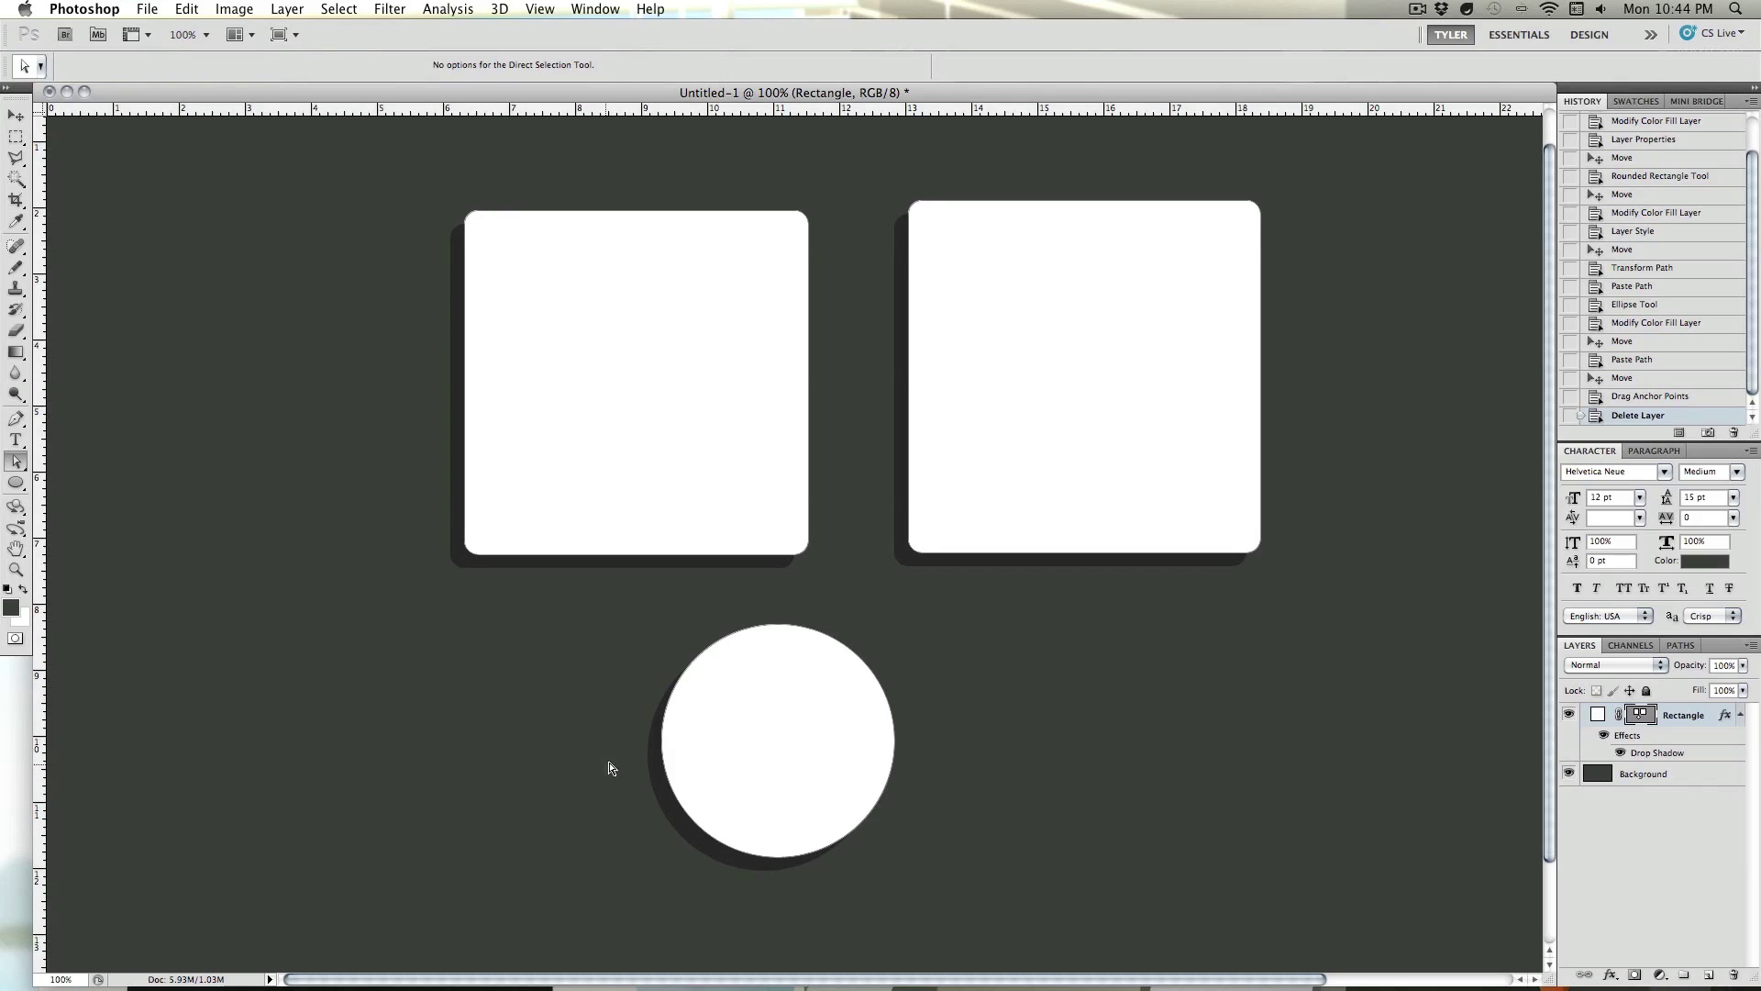
- Reshape the circle into an irregular blob by adjusting the curve handles of its left, bottom and right anchor points
left_click(665, 750)
left_click_drag(664, 808, 557, 795)
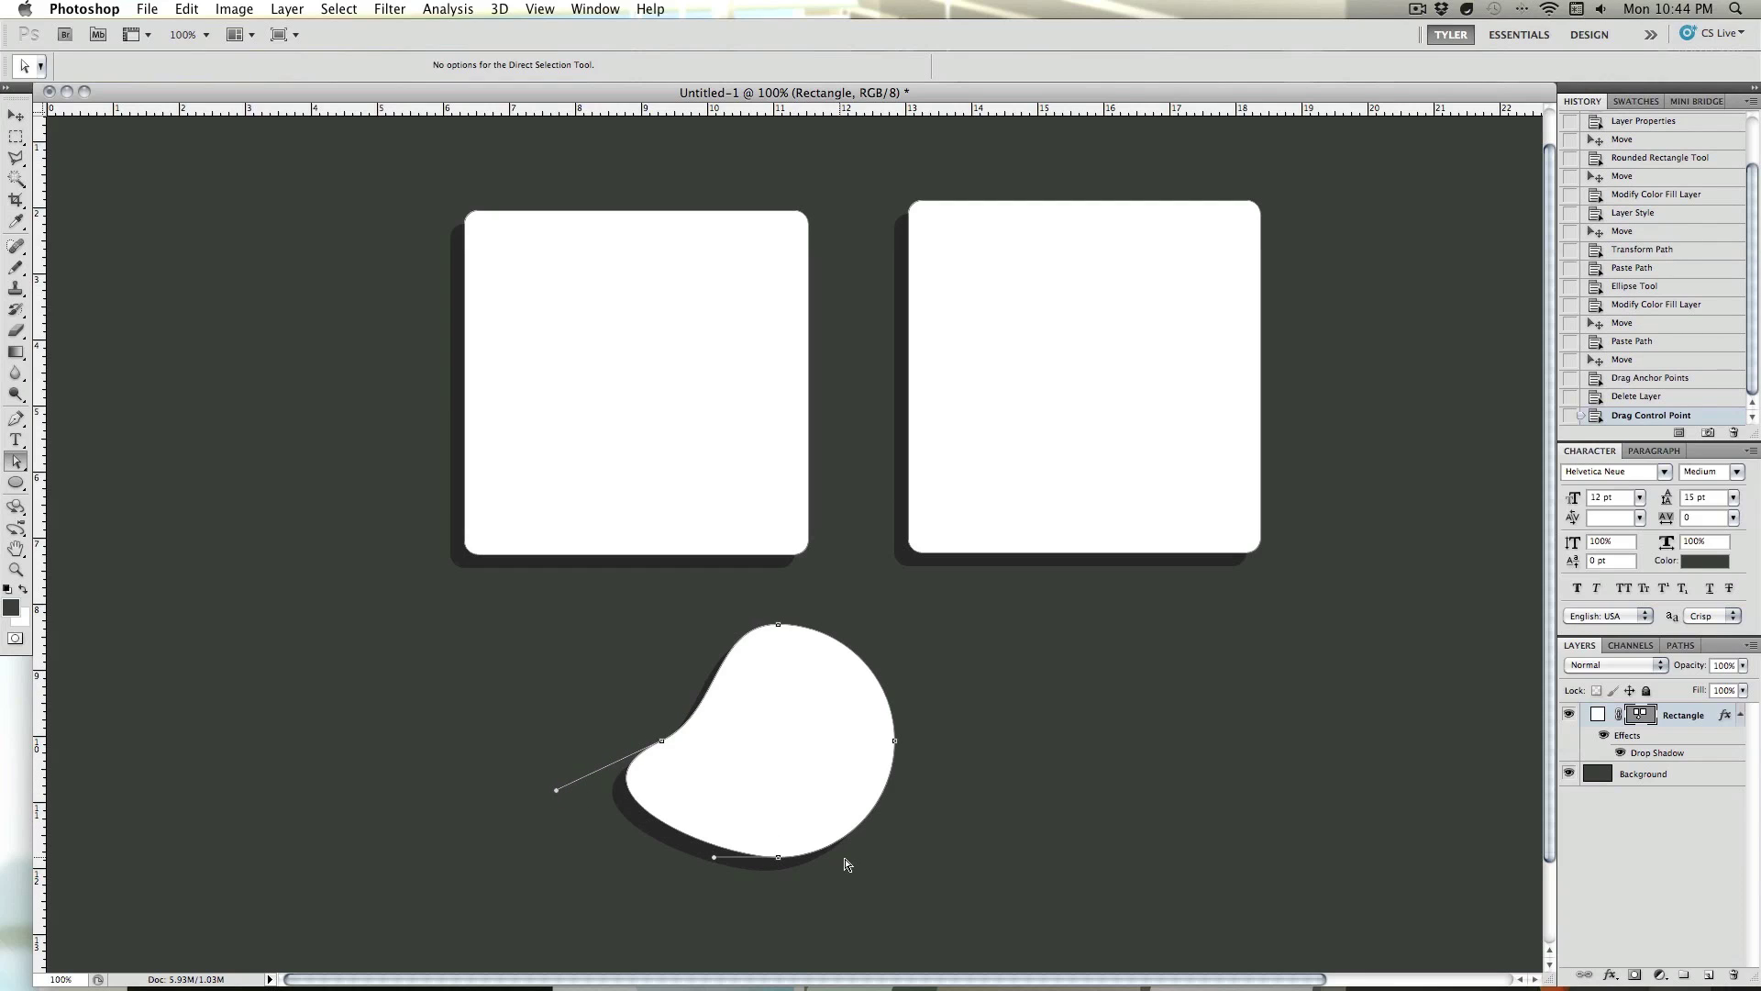
left_click_drag(715, 860, 741, 927)
left_click(894, 741)
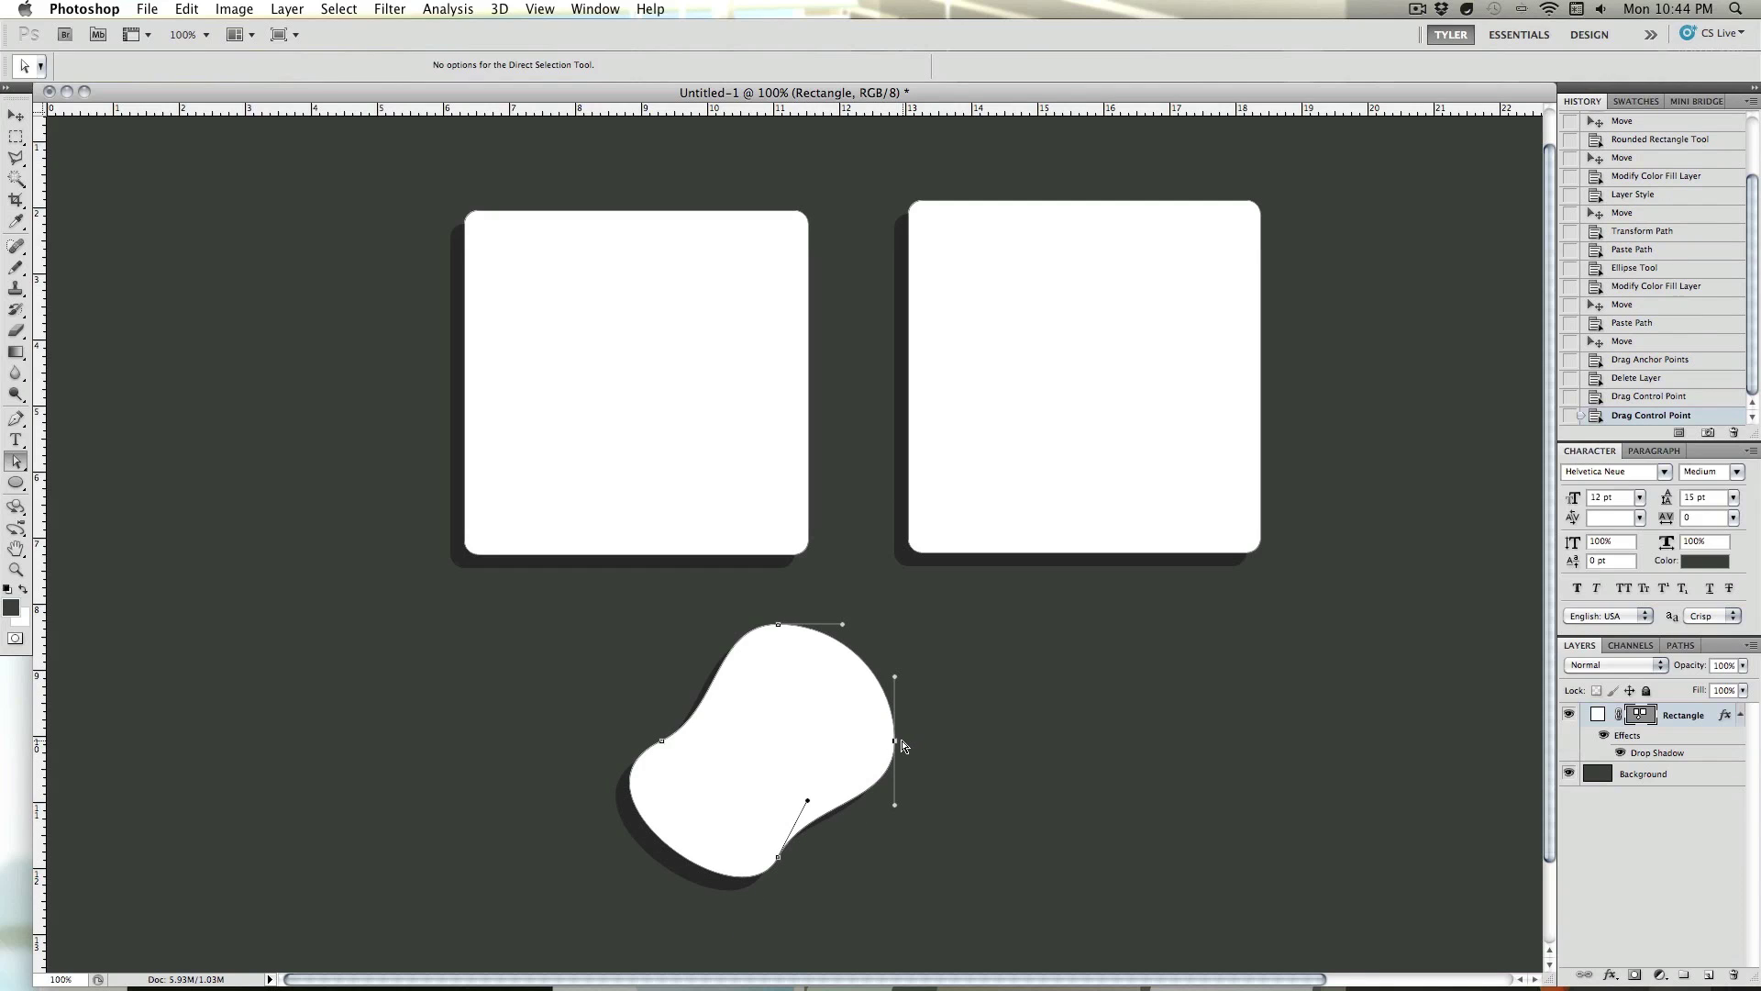
mouse_move(895, 678)
left_mouse_down()
mouse_move(917, 631)
mouse_move(978, 655)
mouse_move(851, 679)
mouse_move(834, 720)
mouse_move(787, 676)
mouse_move(794, 637)
mouse_move(836, 702)
mouse_move(883, 702)
left_mouse_up()
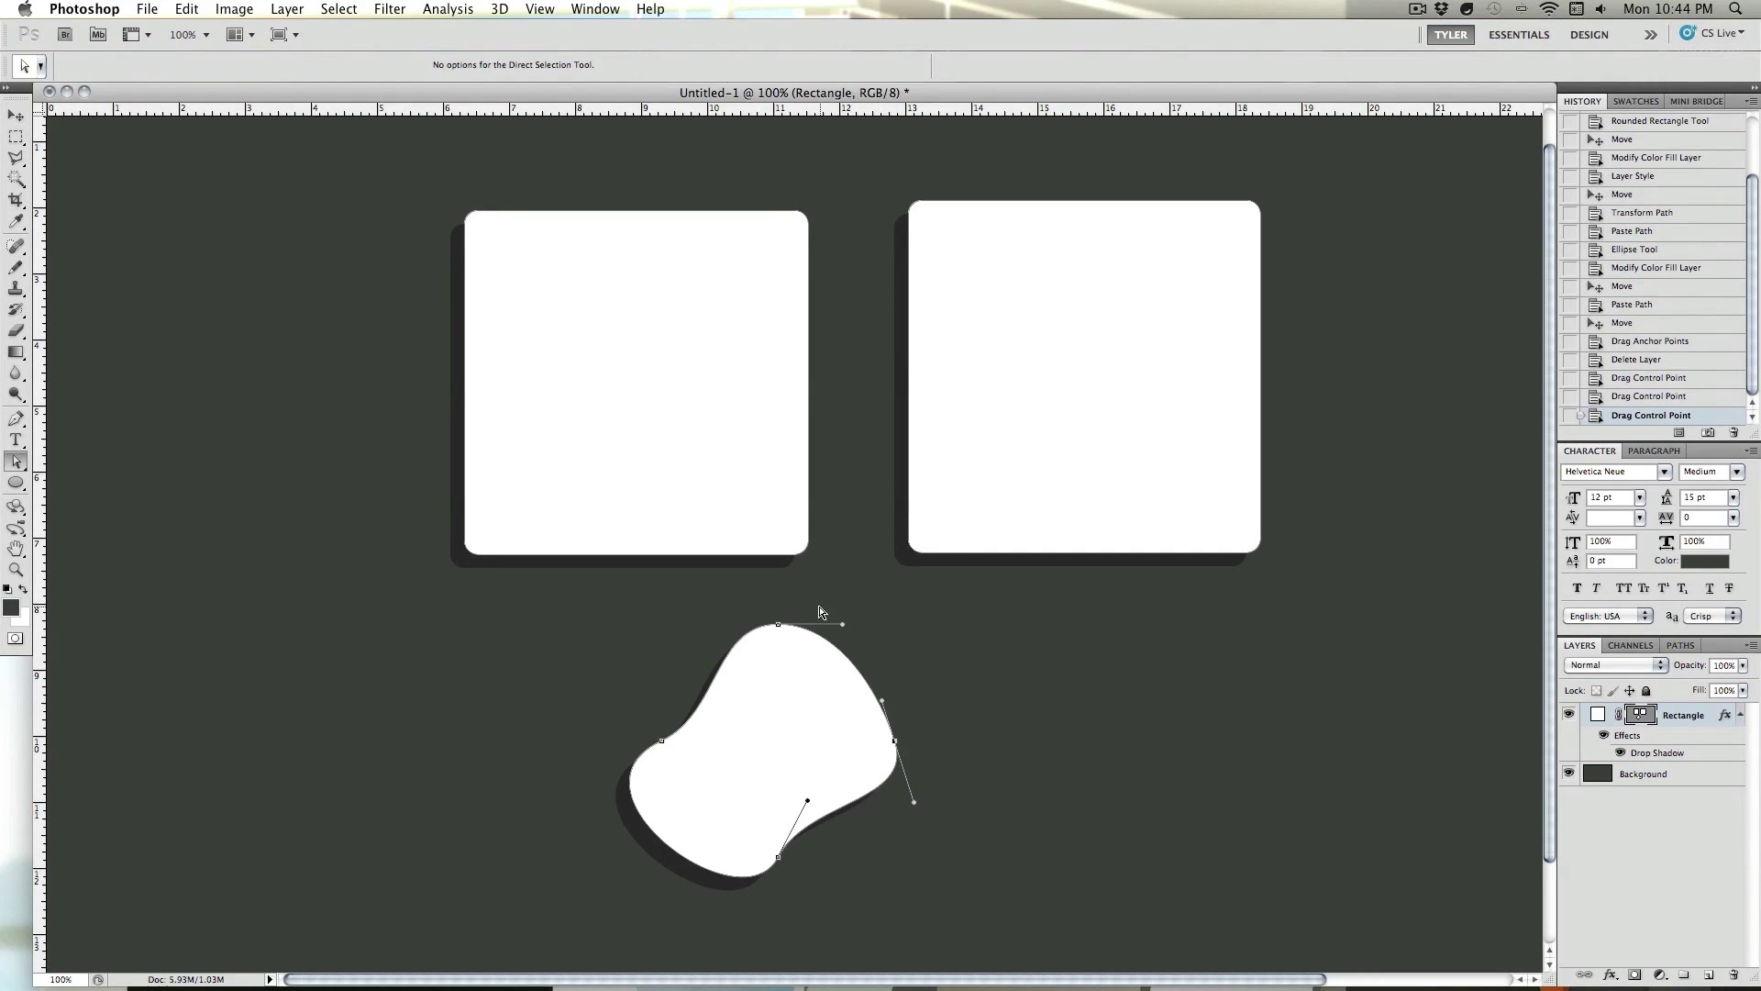
- Shorten the right curve handle of the blob's top anchor and add an anchor point on its upper-right edge
mouse_move(845, 626)
left_mouse_down()
mouse_move(837, 662)
mouse_move(751, 627)
mouse_move(812, 621)
left_mouse_up()
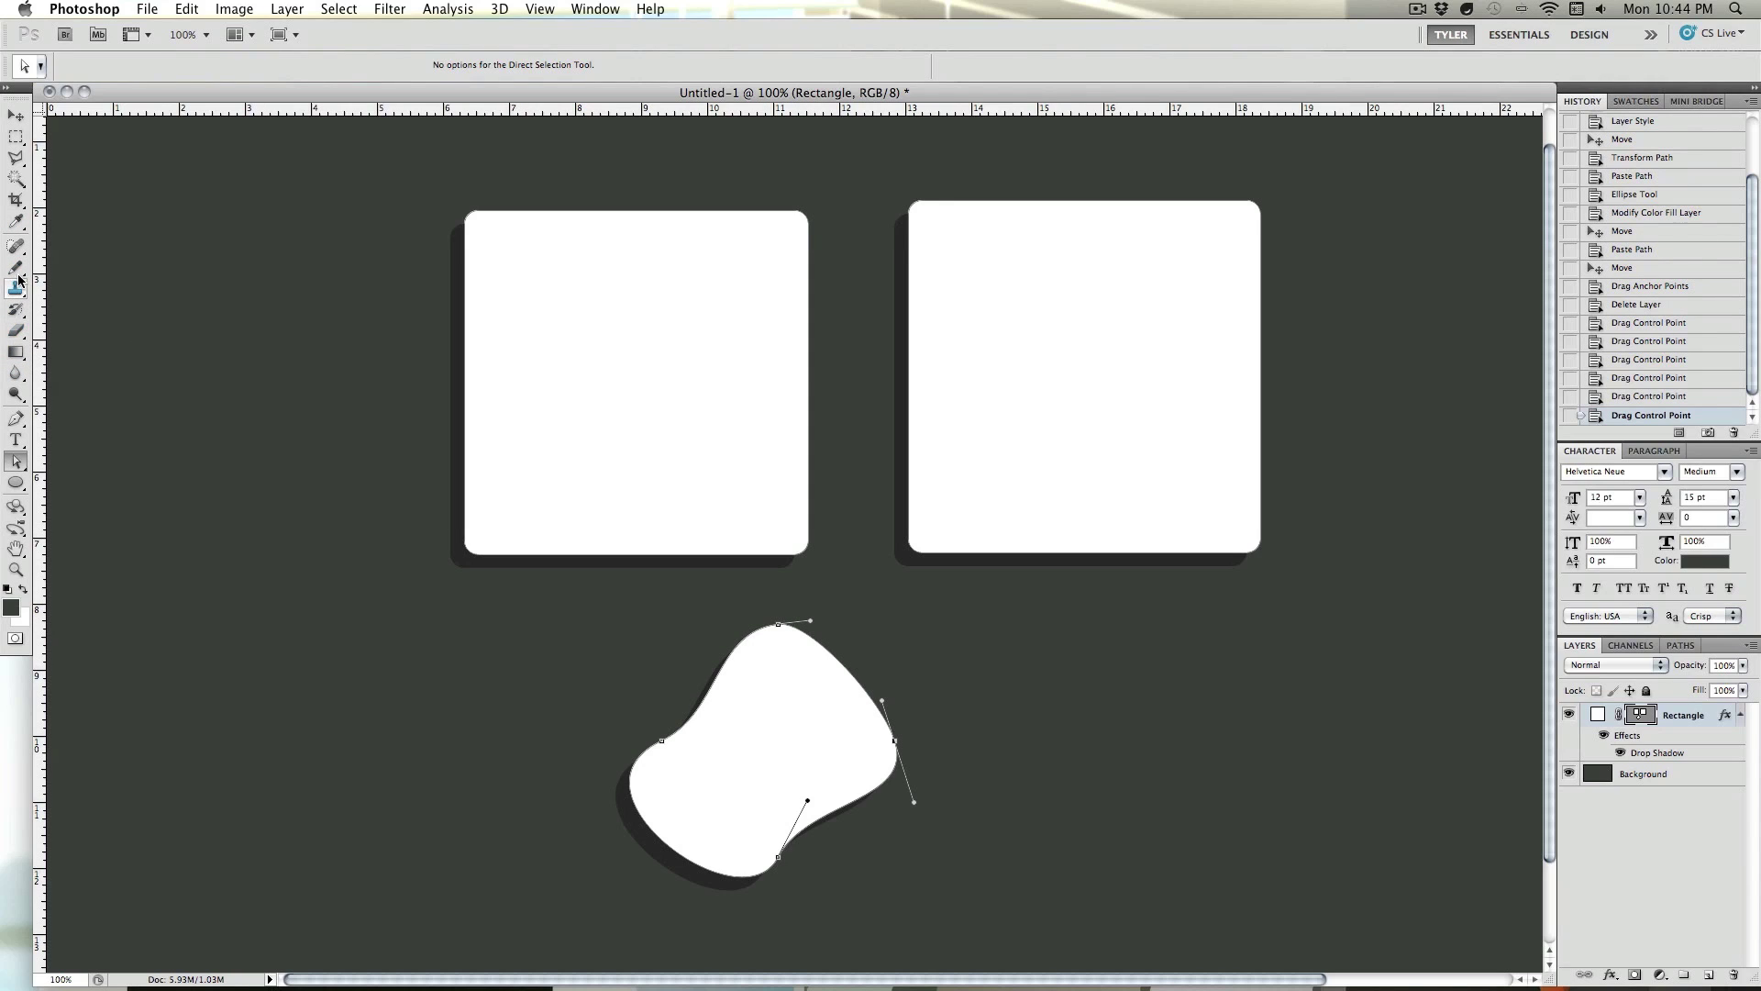
left_click(16, 418)
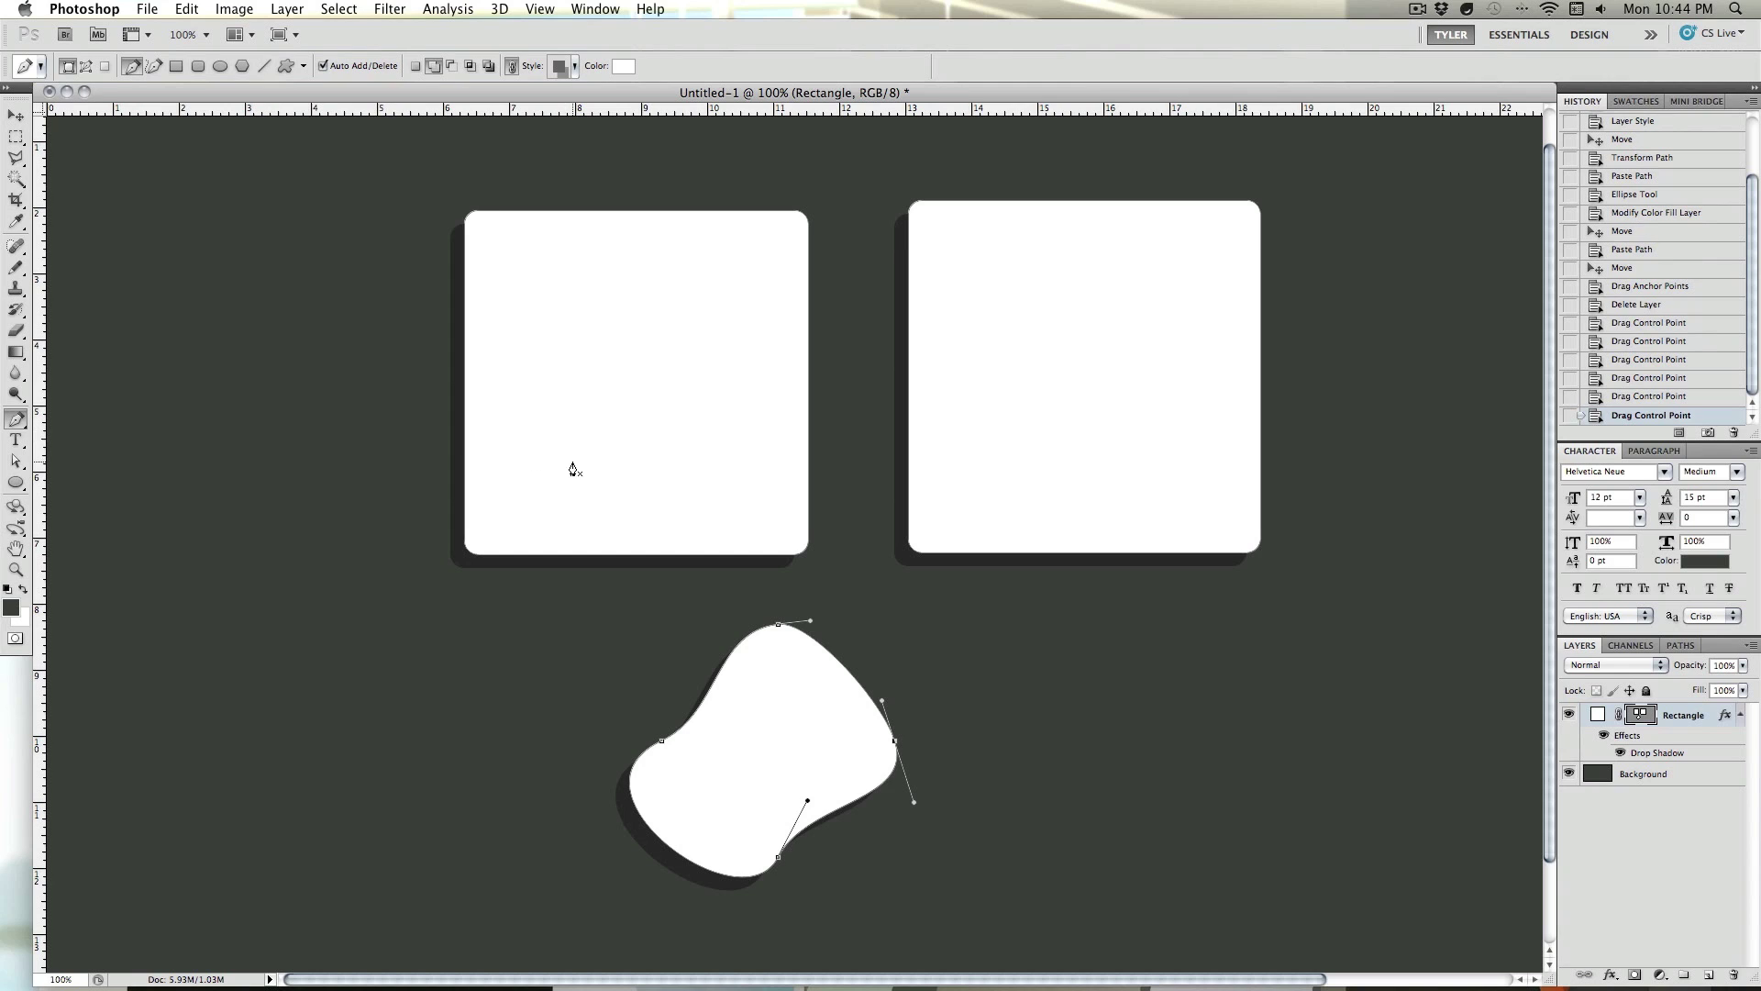
left_click(848, 679)
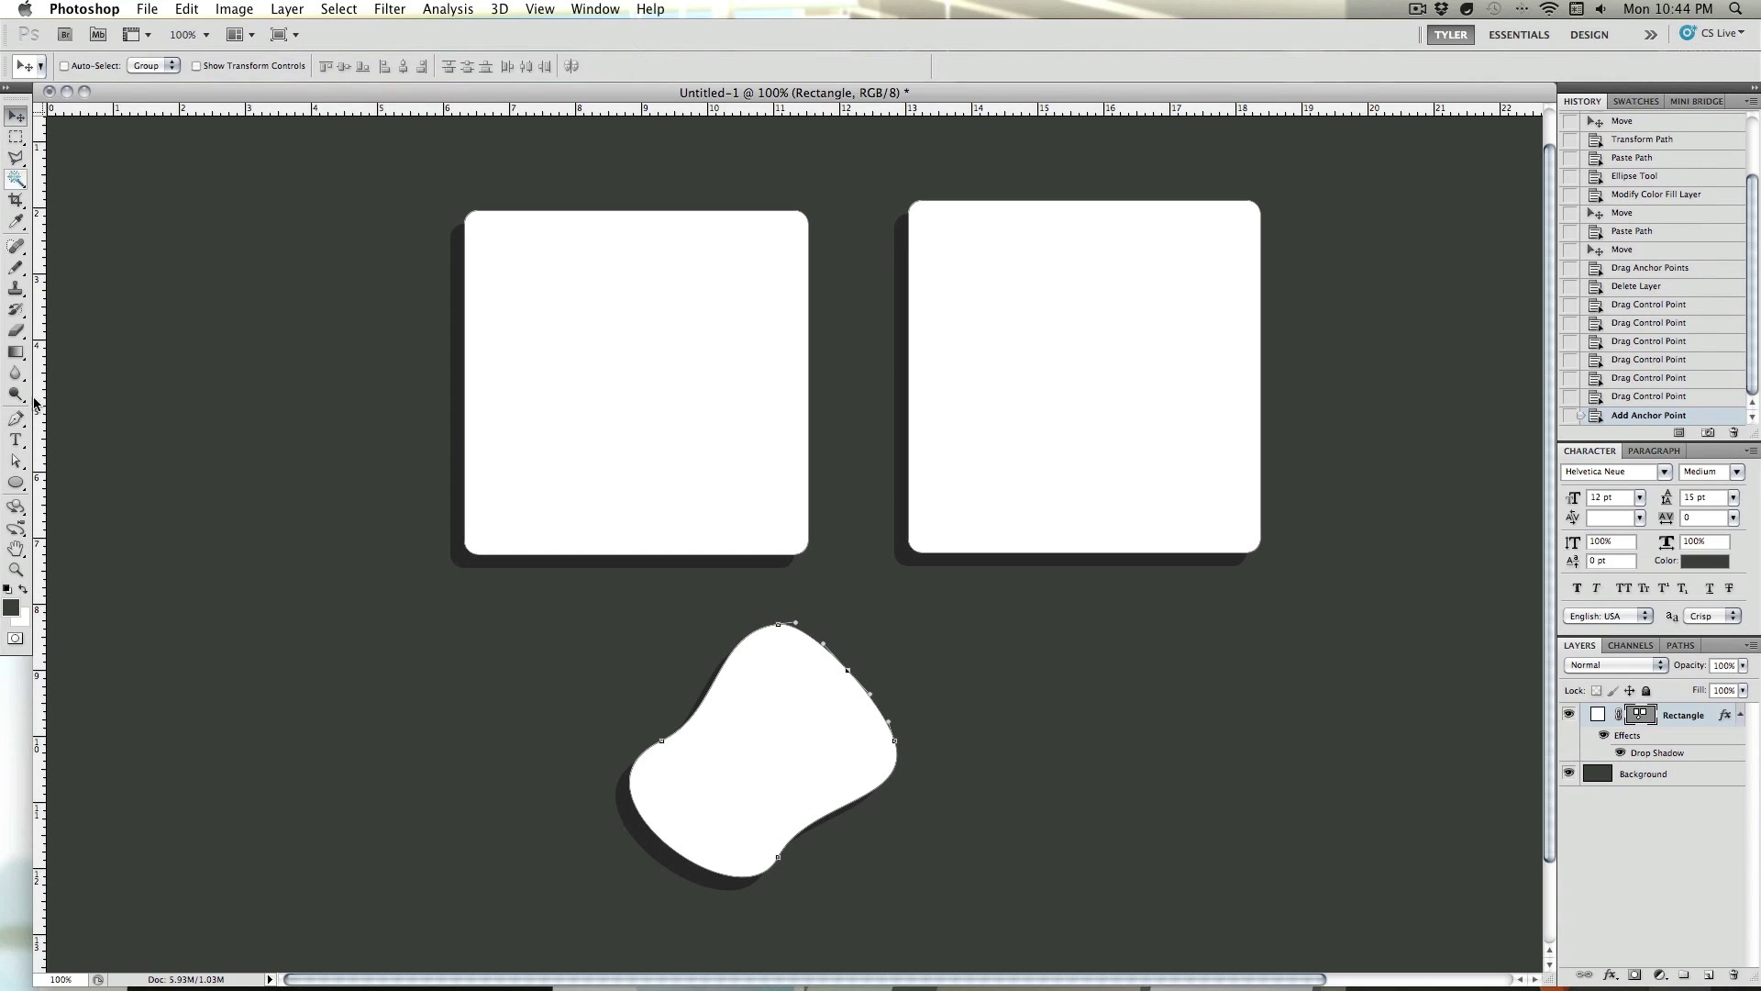
- Move the new anchor point deep into the blob and adjust its curve handle to form a smooth notch between two prongs
left_click(15, 462)
left_click_drag(851, 676, 757, 695)
left_click(909, 662)
left_click(798, 727)
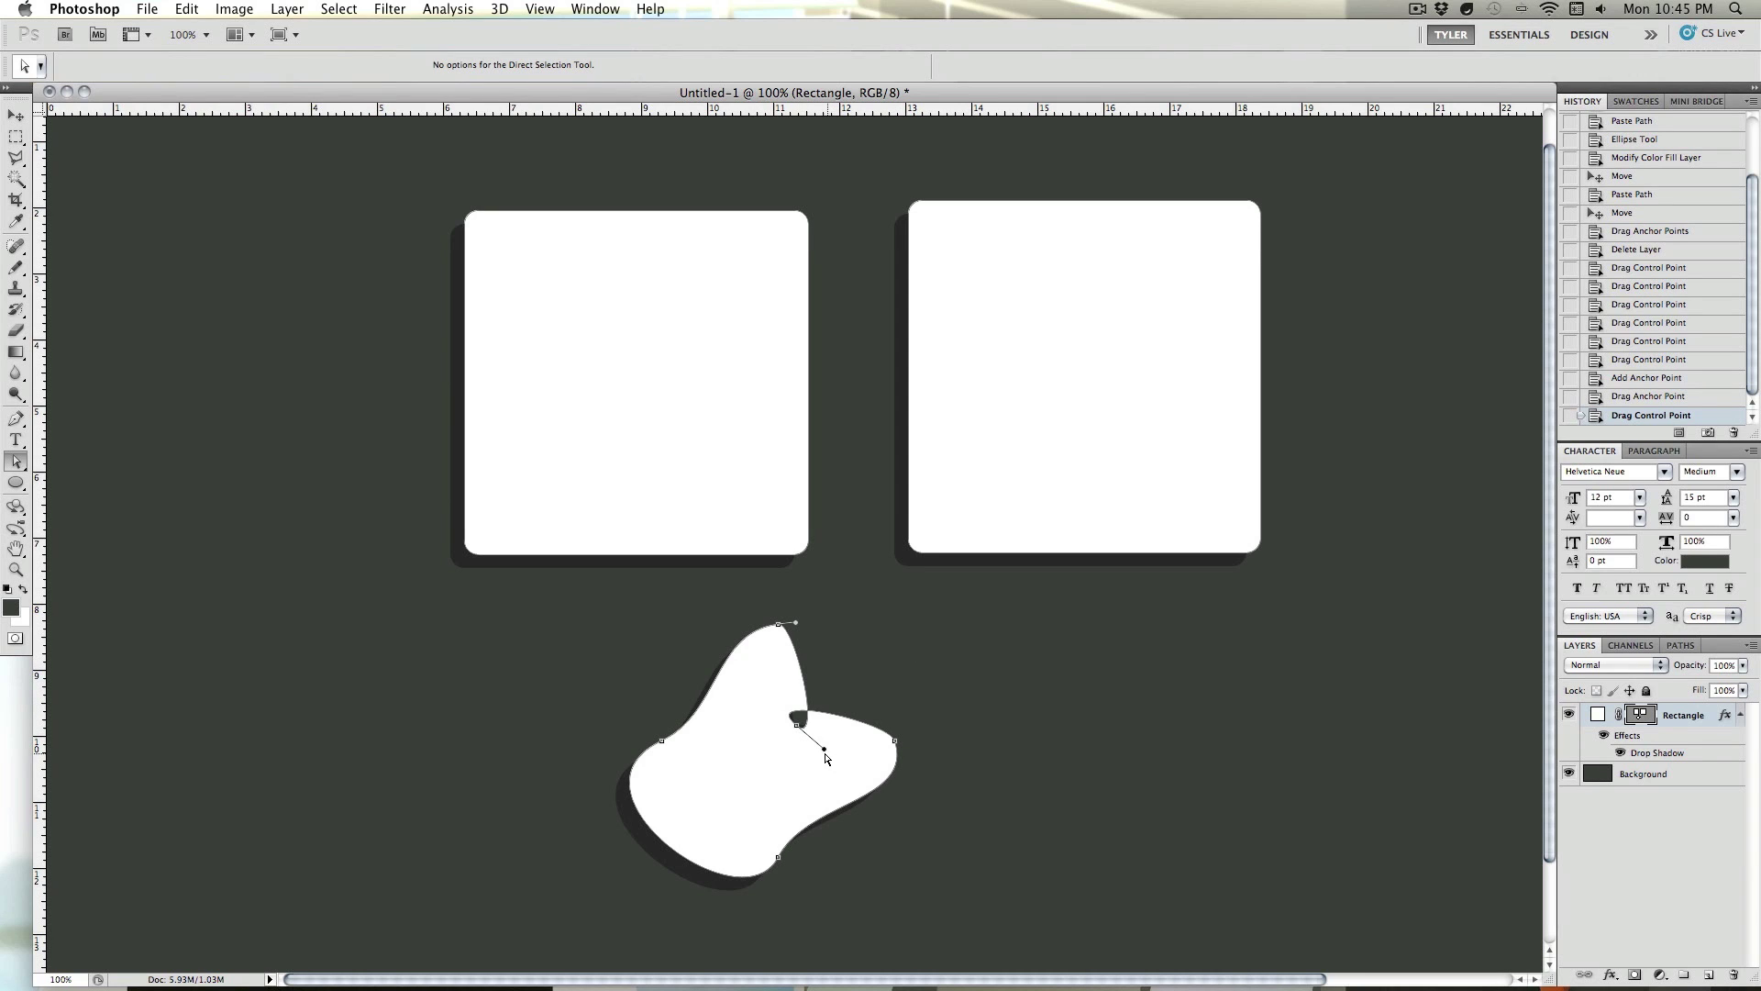
left_click_drag(824, 750, 754, 789)
left_click(1049, 692)
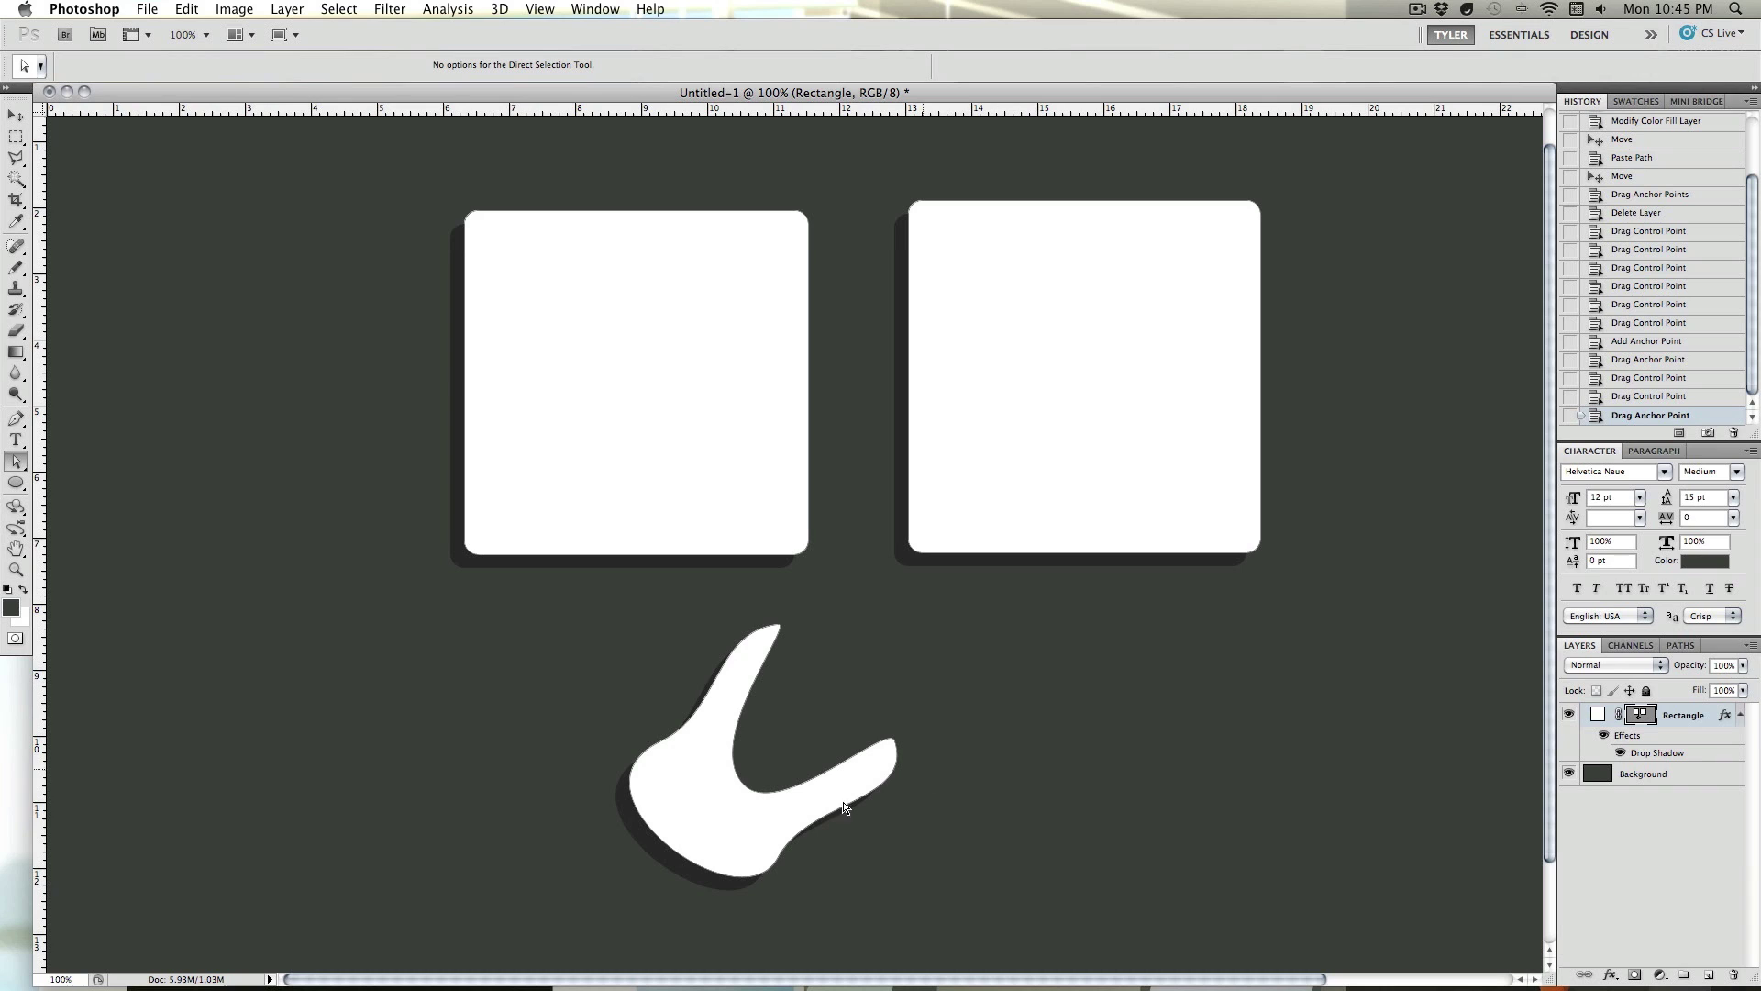
left_click_drag(745, 788, 734, 786)
left_click(942, 841)
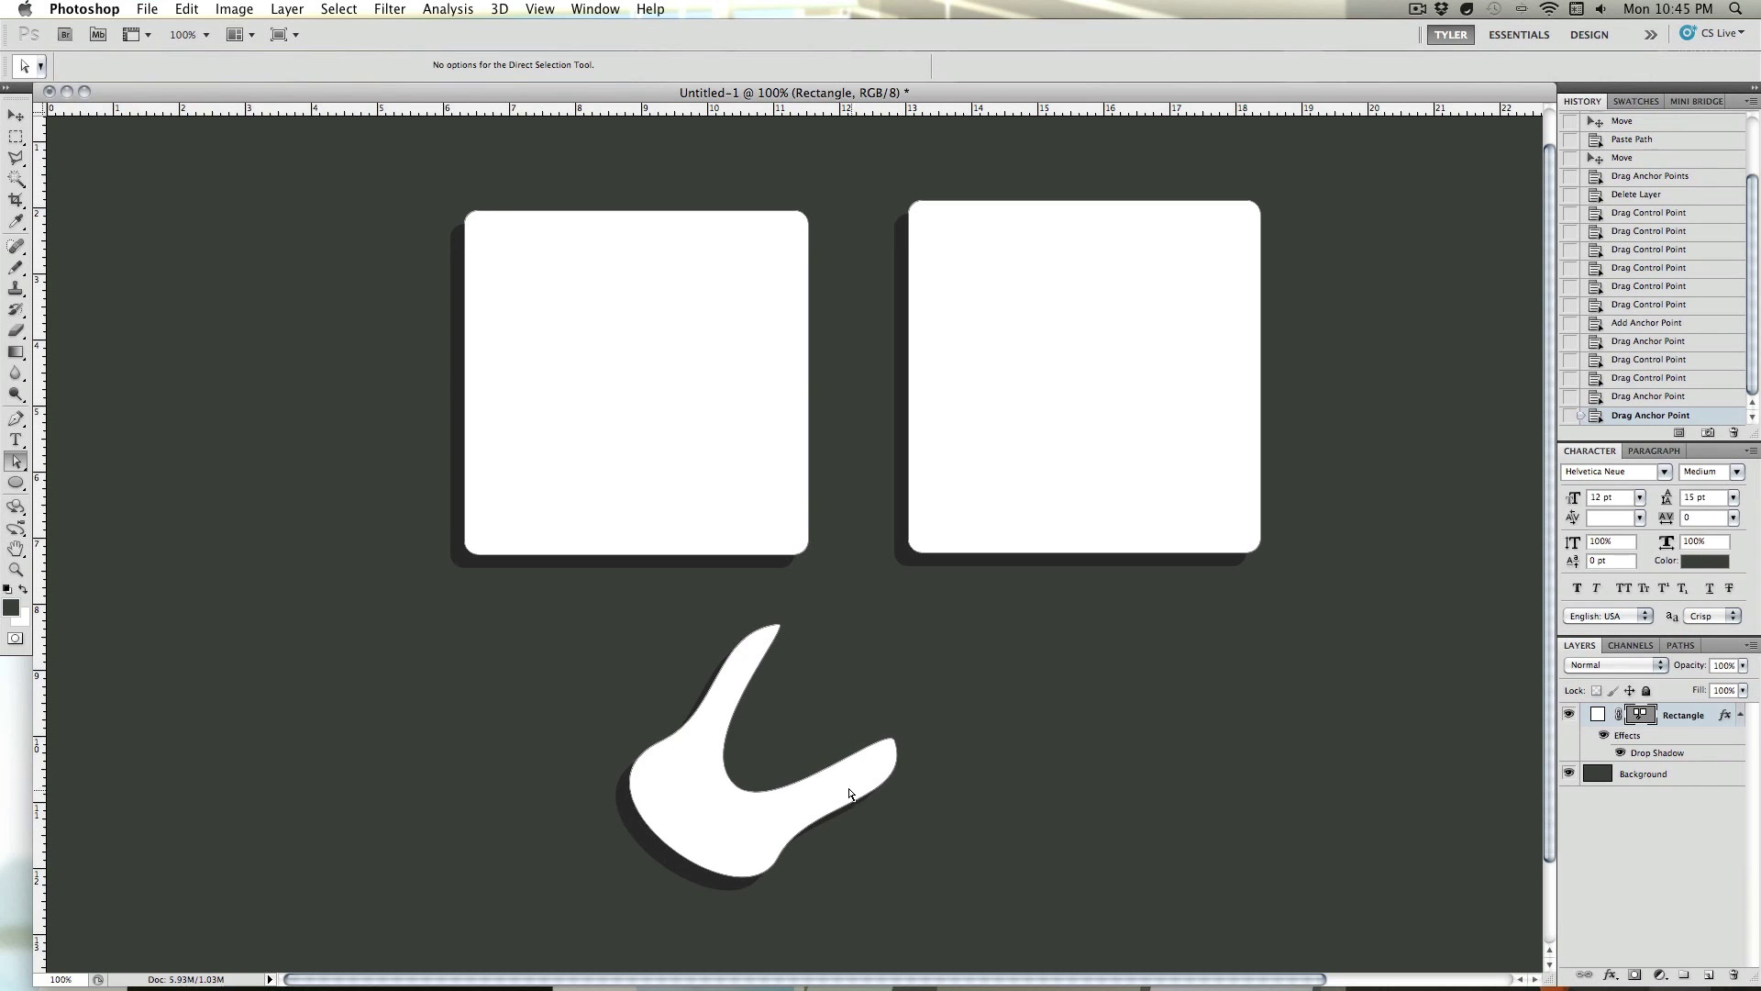
- Reshape the ends of the two prongs by moving the right tip's anchor point up and the top tip's anchor slightly outward
left_click(892, 785)
left_click(904, 798)
left_click(880, 752)
left_click(895, 741)
left_click_drag(915, 806, 896, 727)
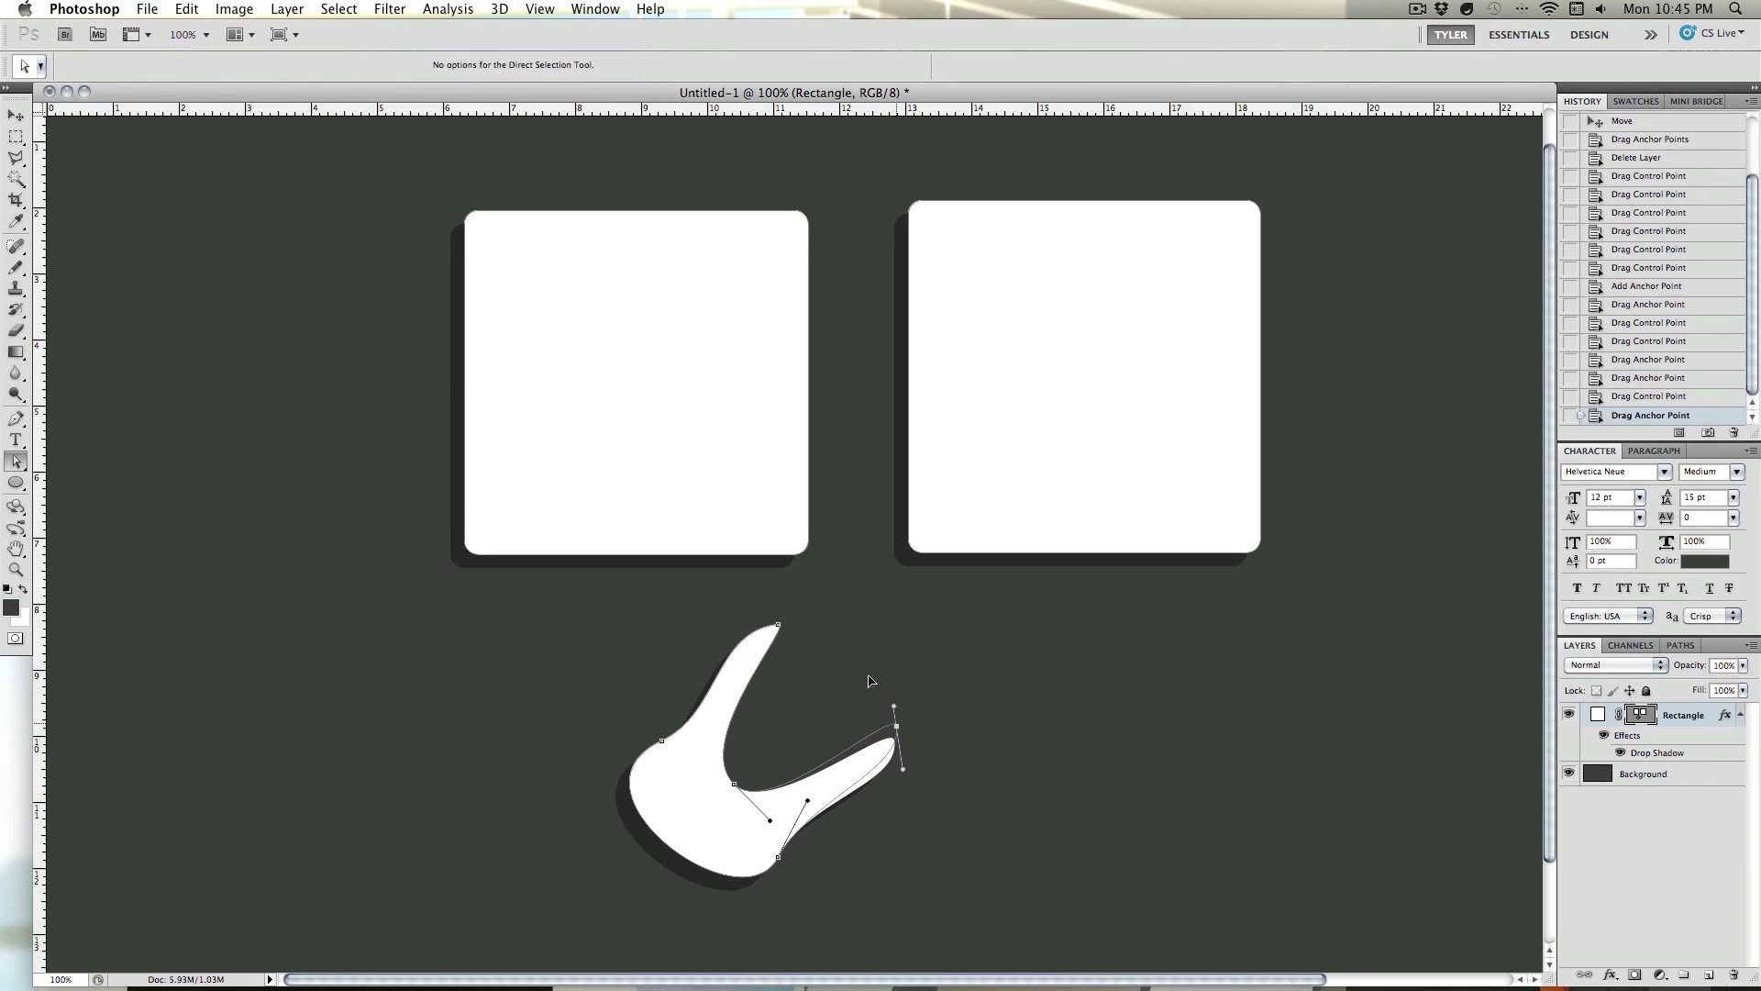
left_click_drag(782, 633, 786, 623)
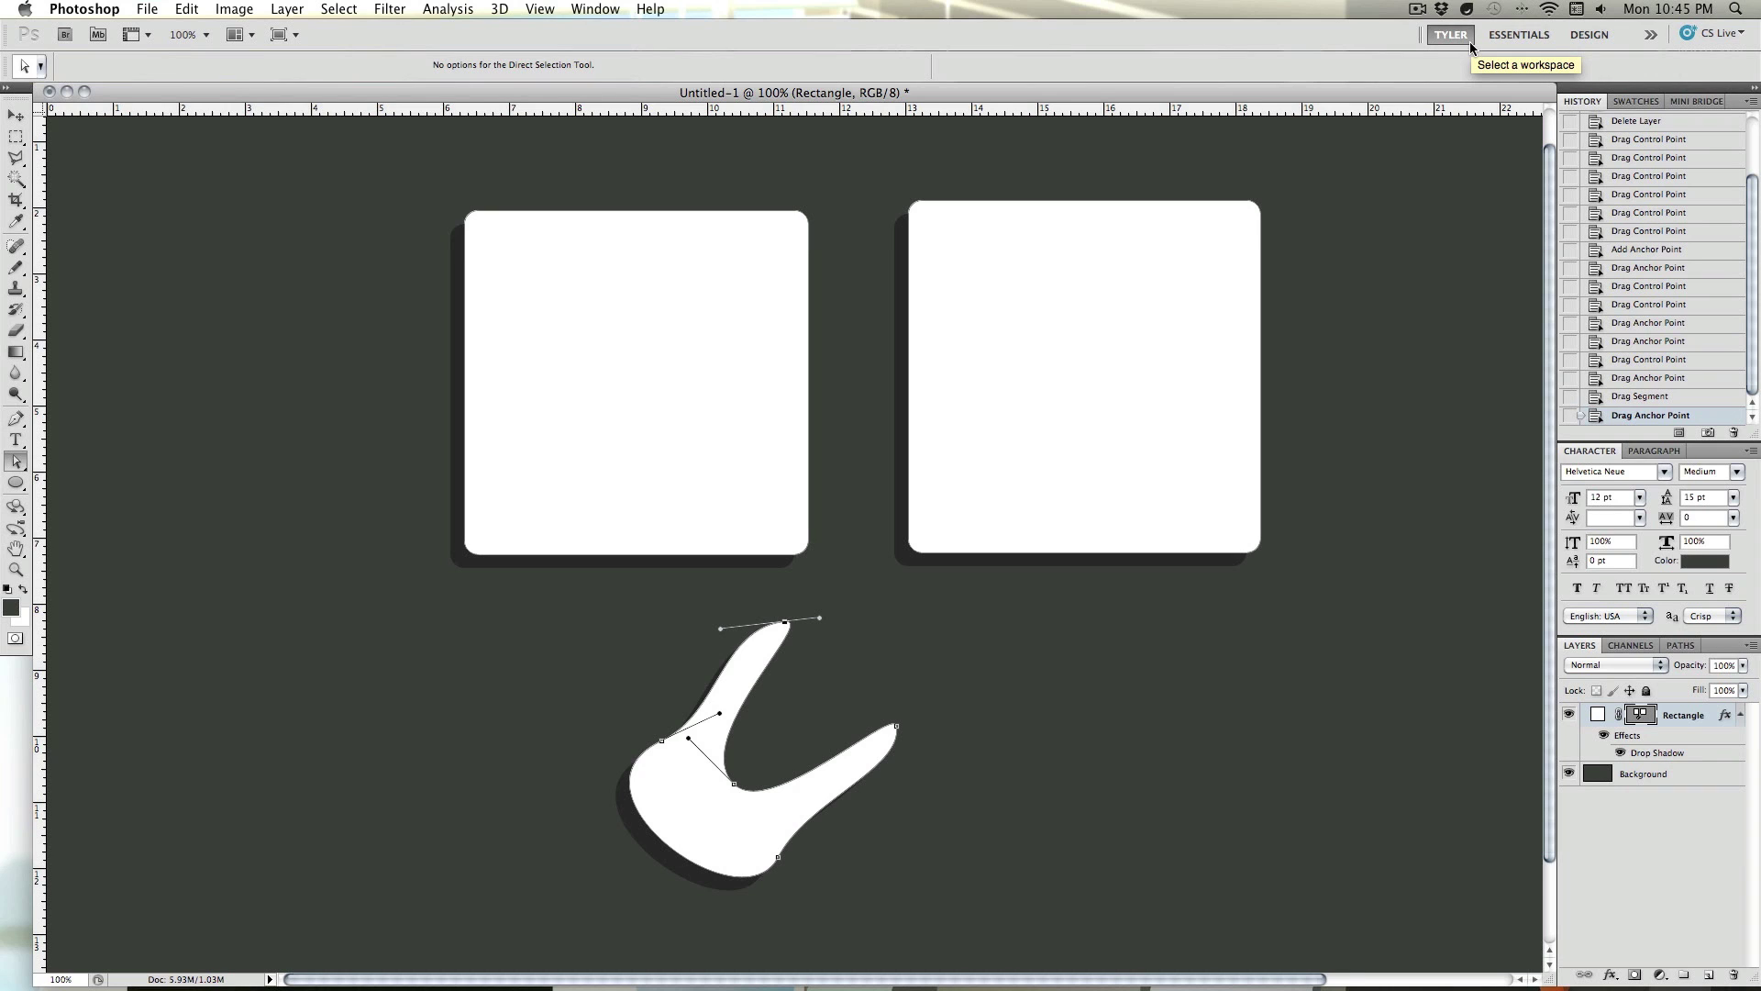
left_click(1651, 35)
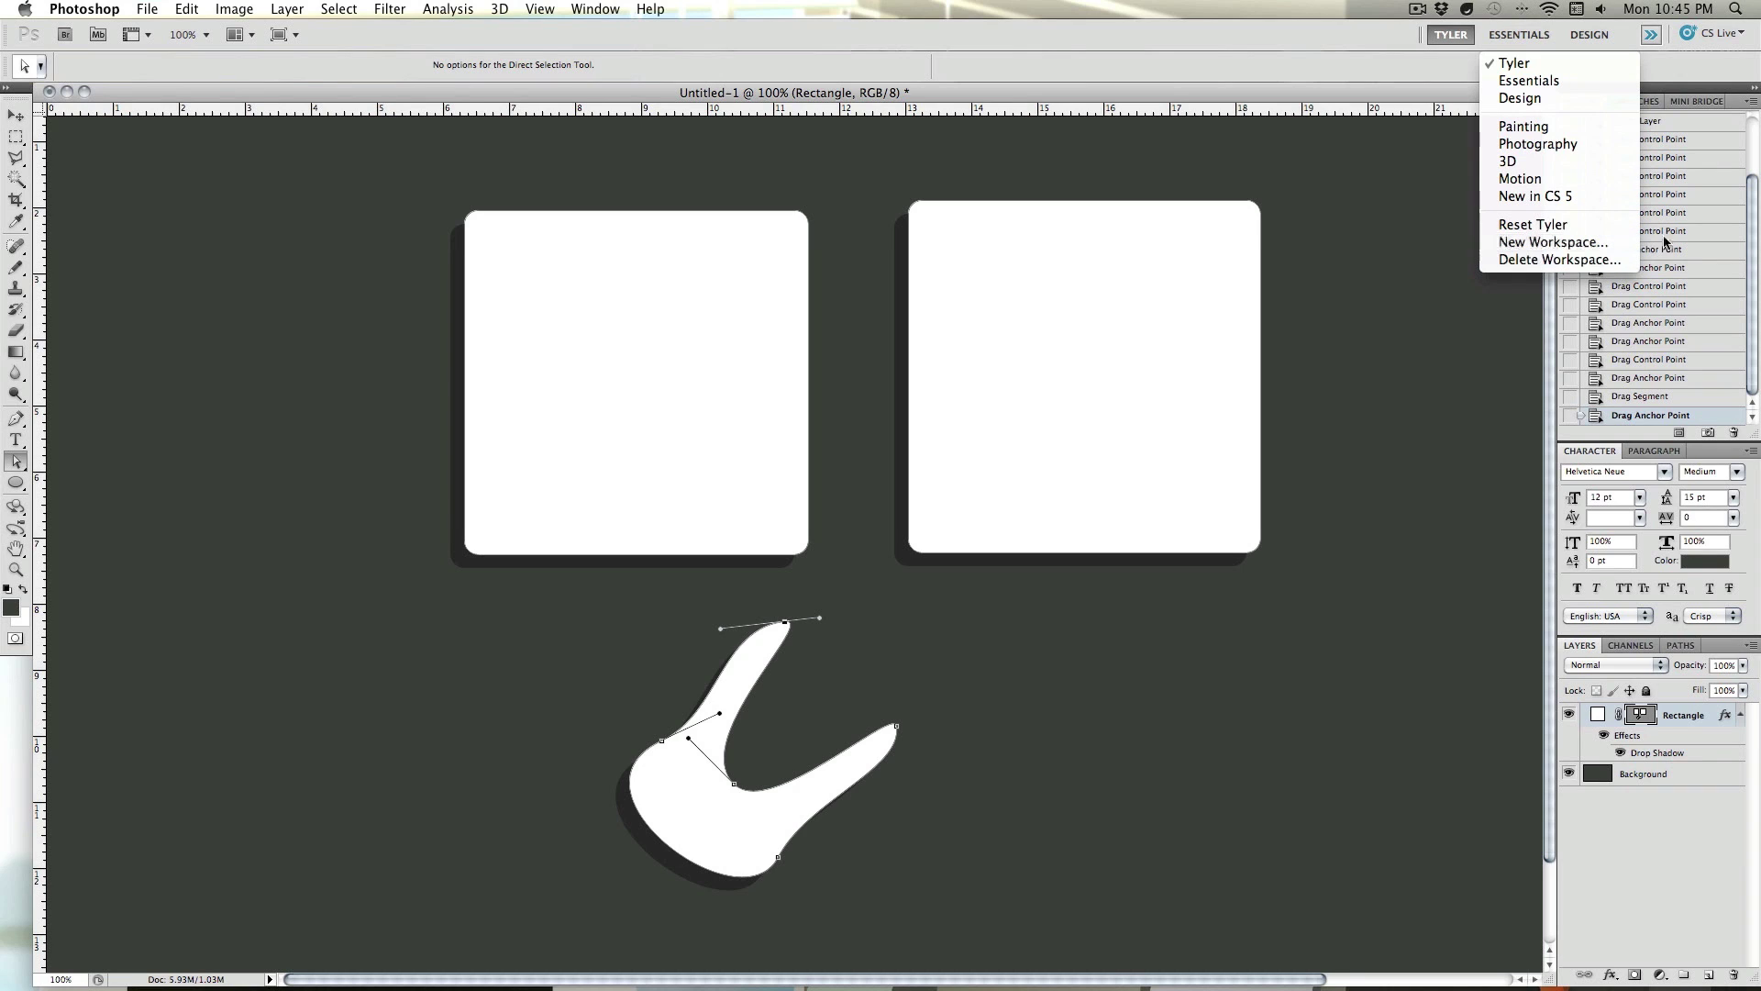
left_click(1385, 58)
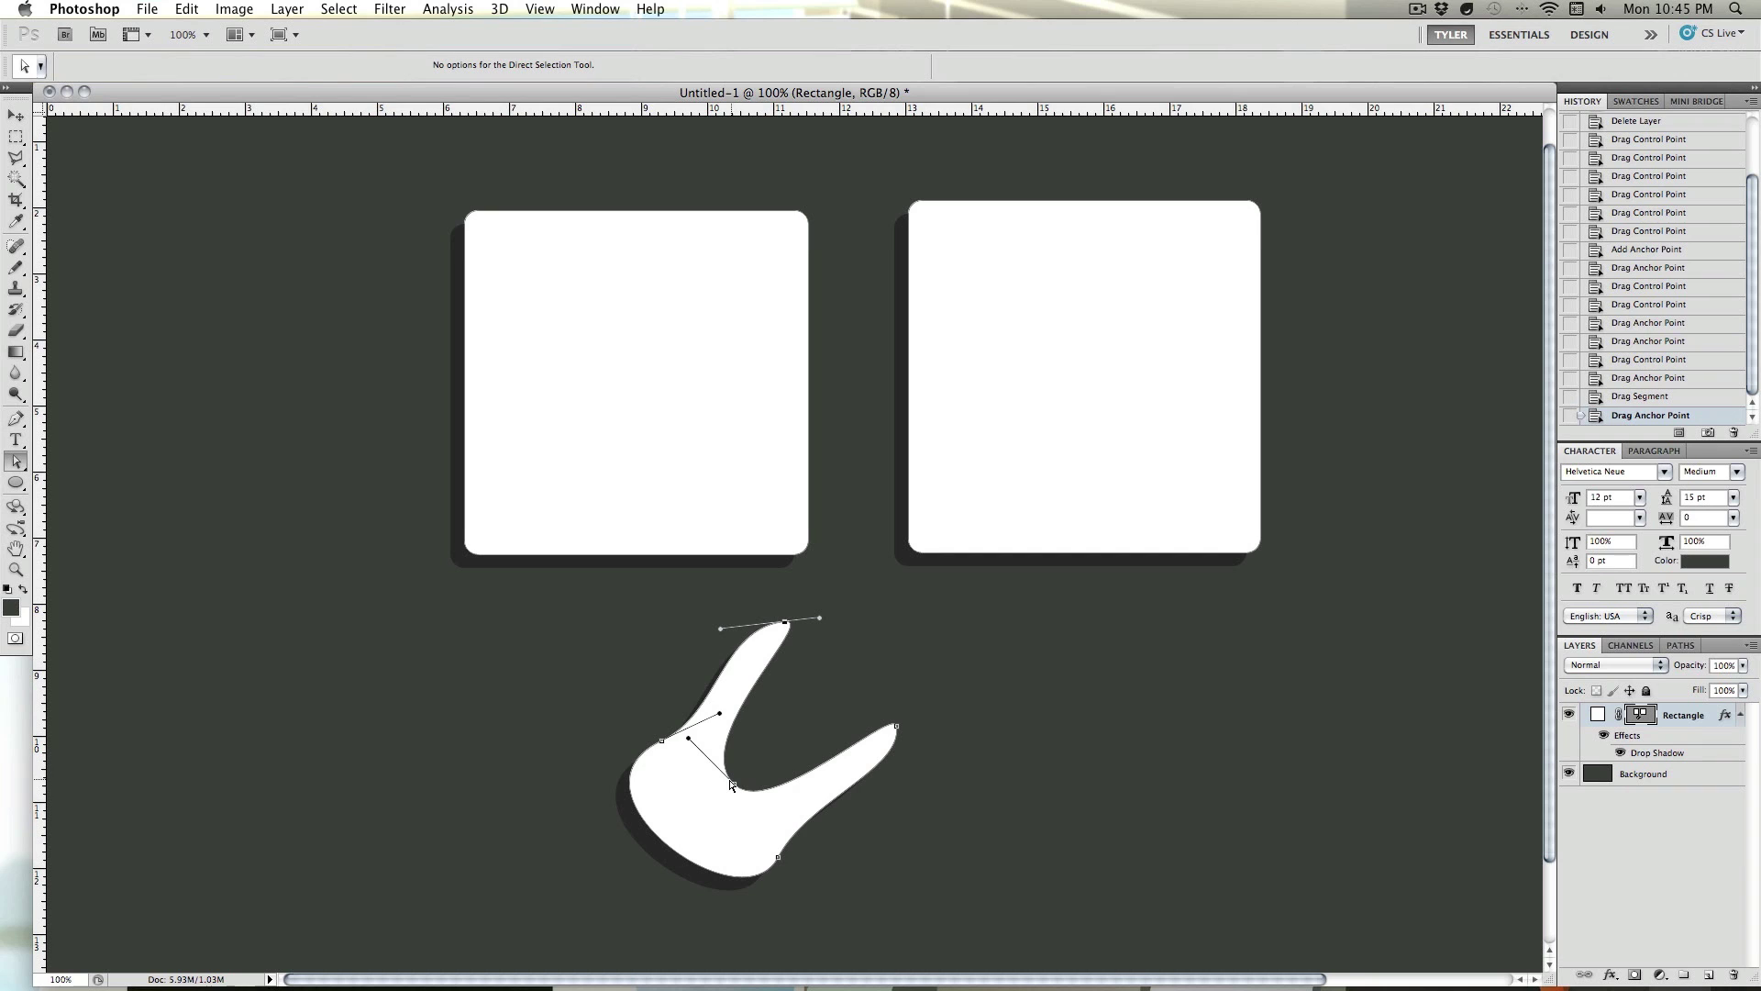
- Hide the rulers and slightly rotate the selected anchor points of the pronged shape with Free Transform
key("super+r")
key("super+t")
left_click_drag(551, 670, 608, 701)
key("Return")
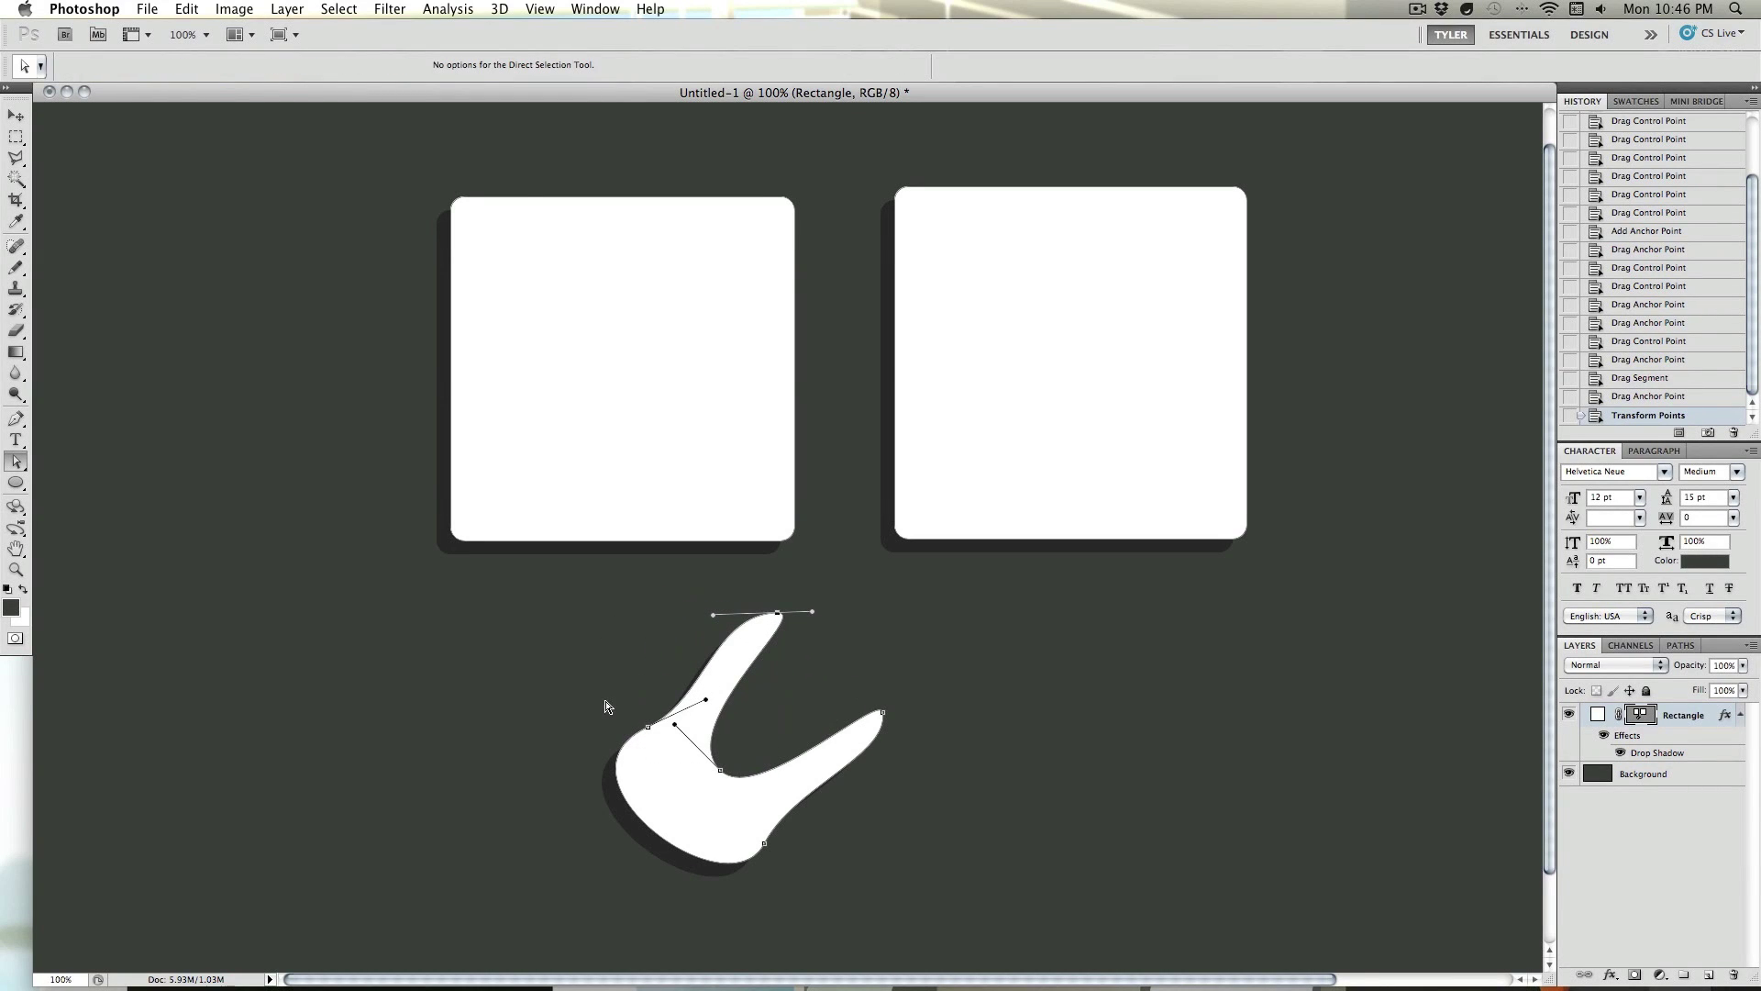
- Nudge all of the Rectangle layer's shapes slightly right, and rotate only the pronged shape about 140 degrees so its prongs point down
left_click(16, 116)
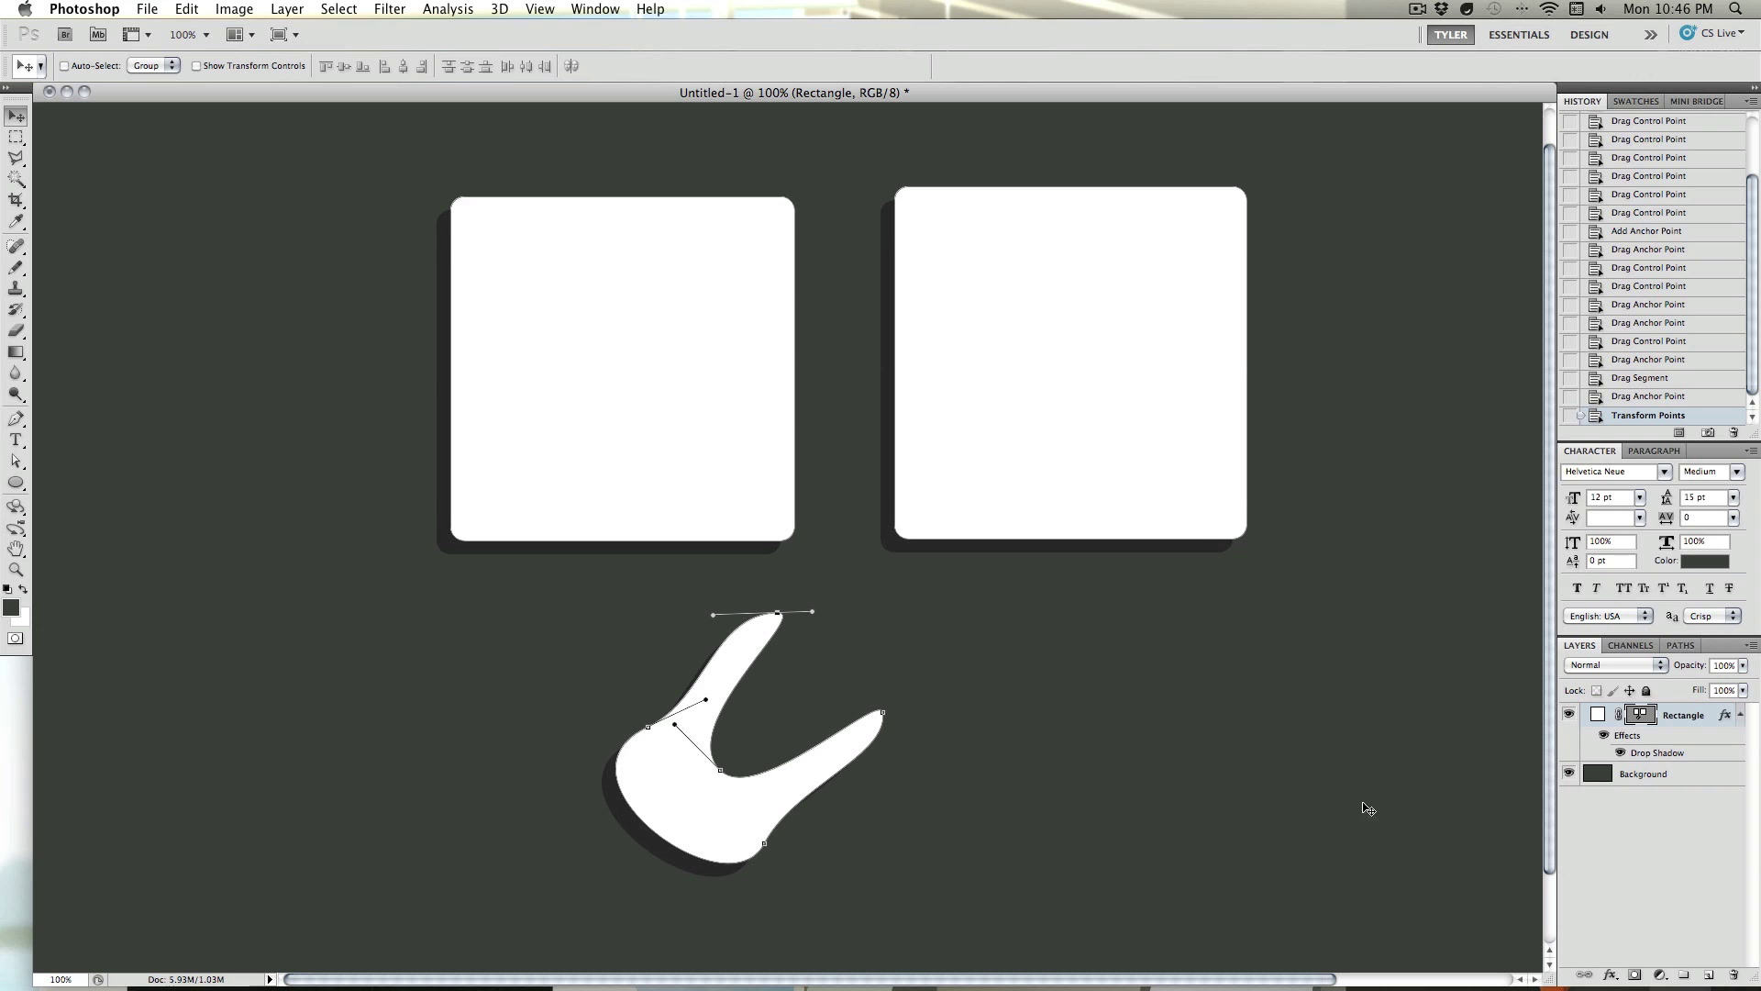
left_click_drag(734, 811, 753, 808)
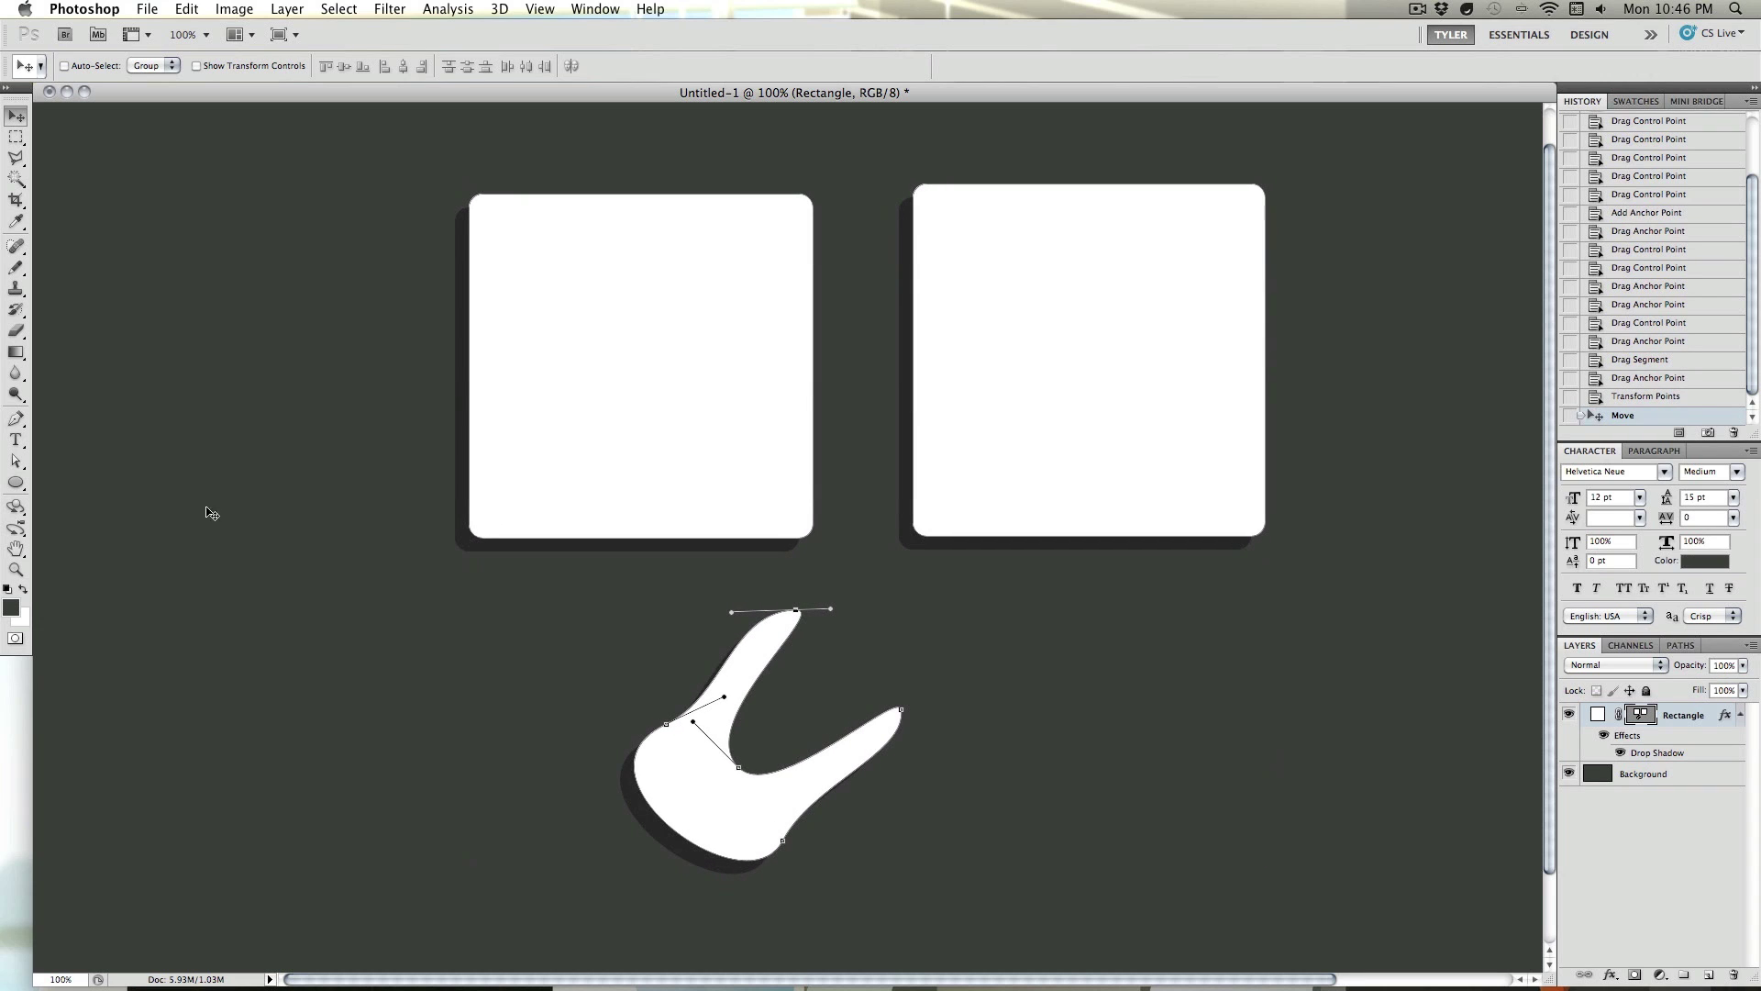
left_click(15, 460)
left_click(693, 840)
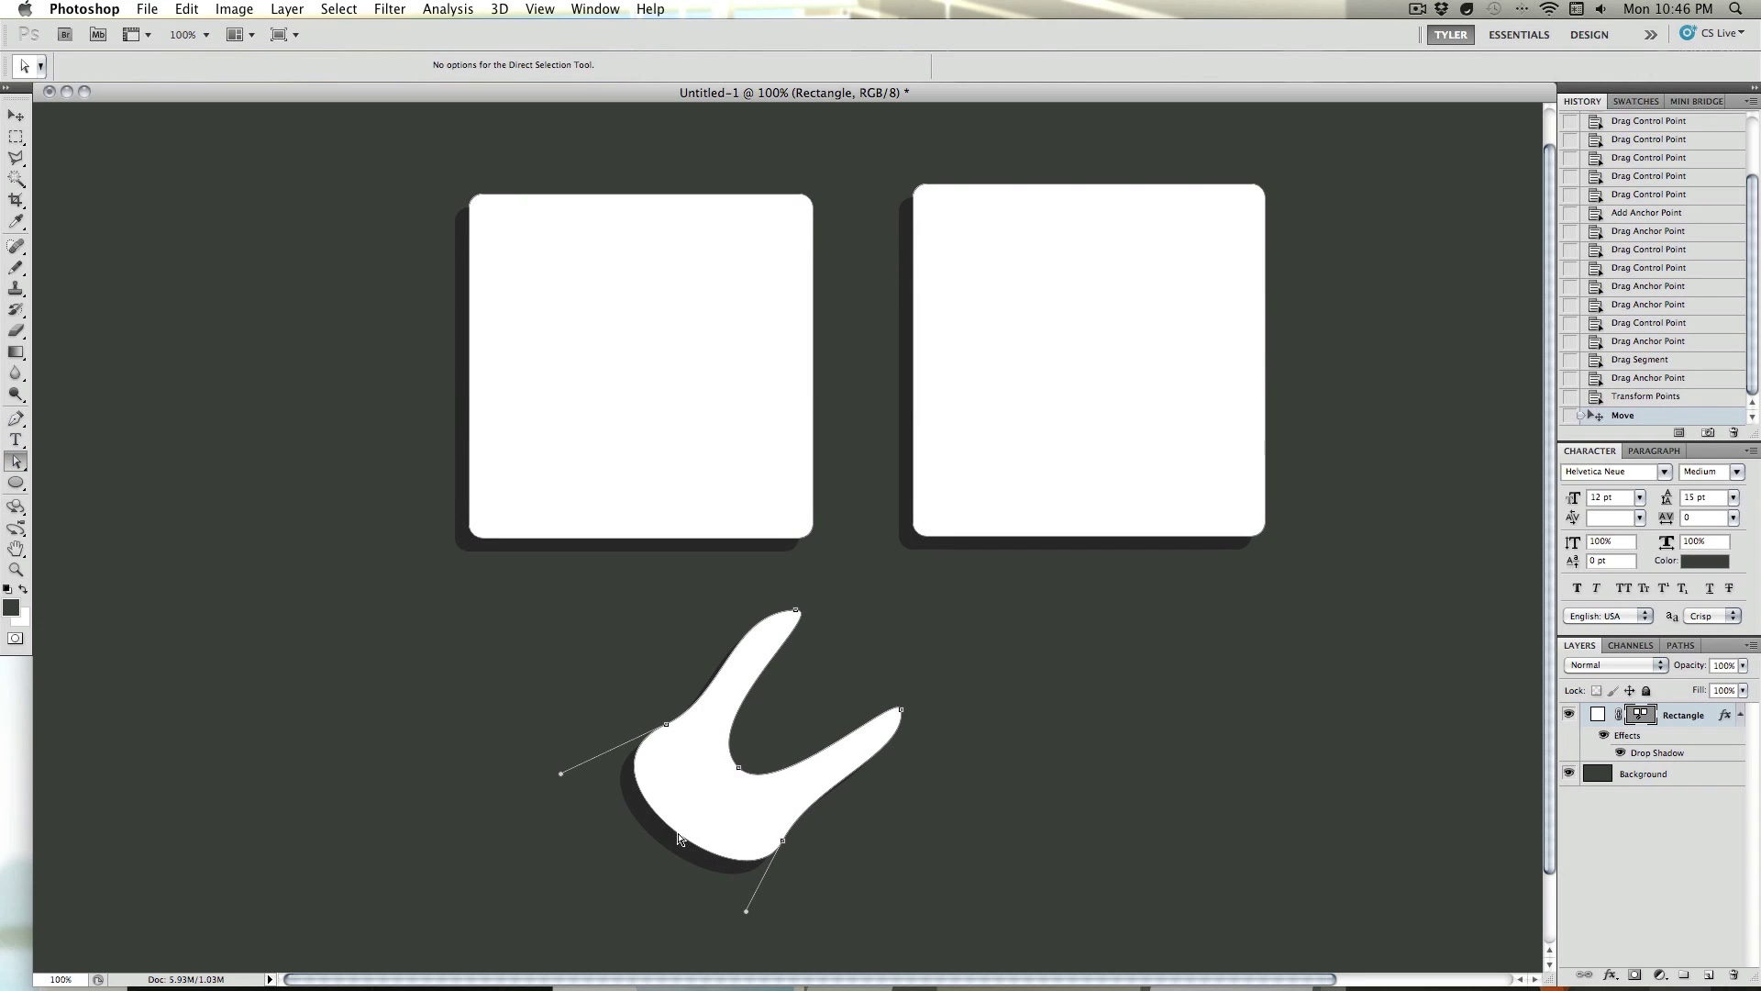
key("ctrl+t")
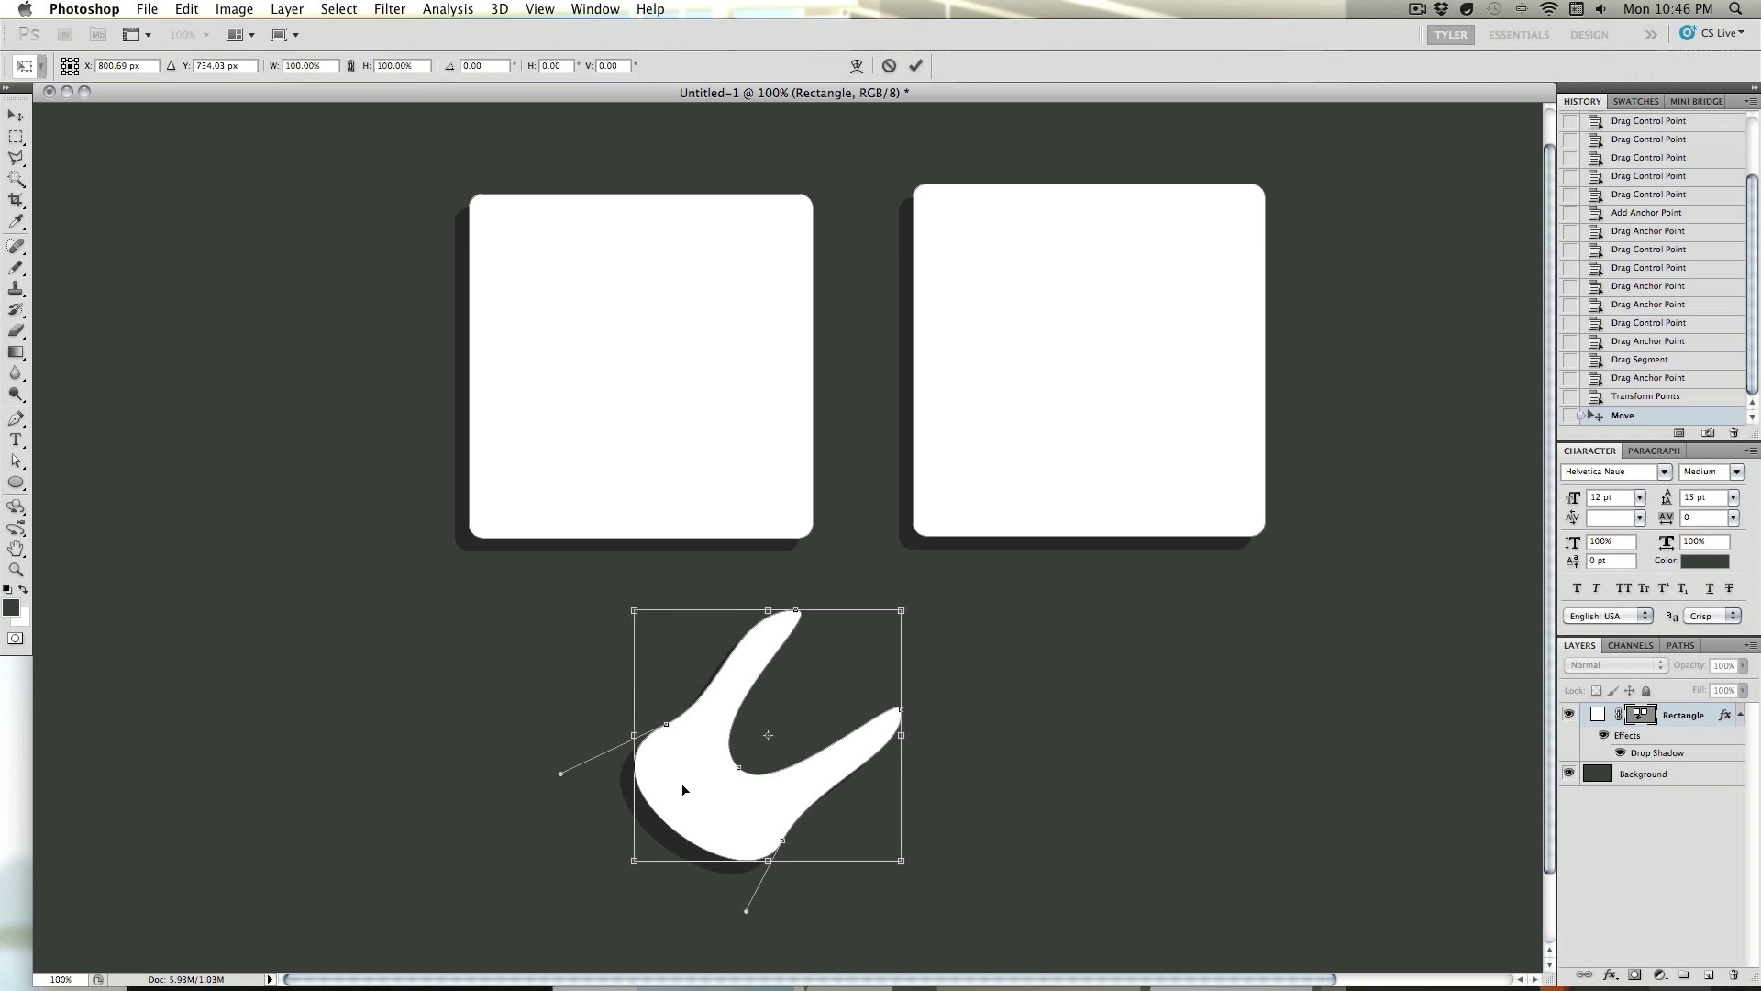
left_click_drag(971, 790, 374, 845)
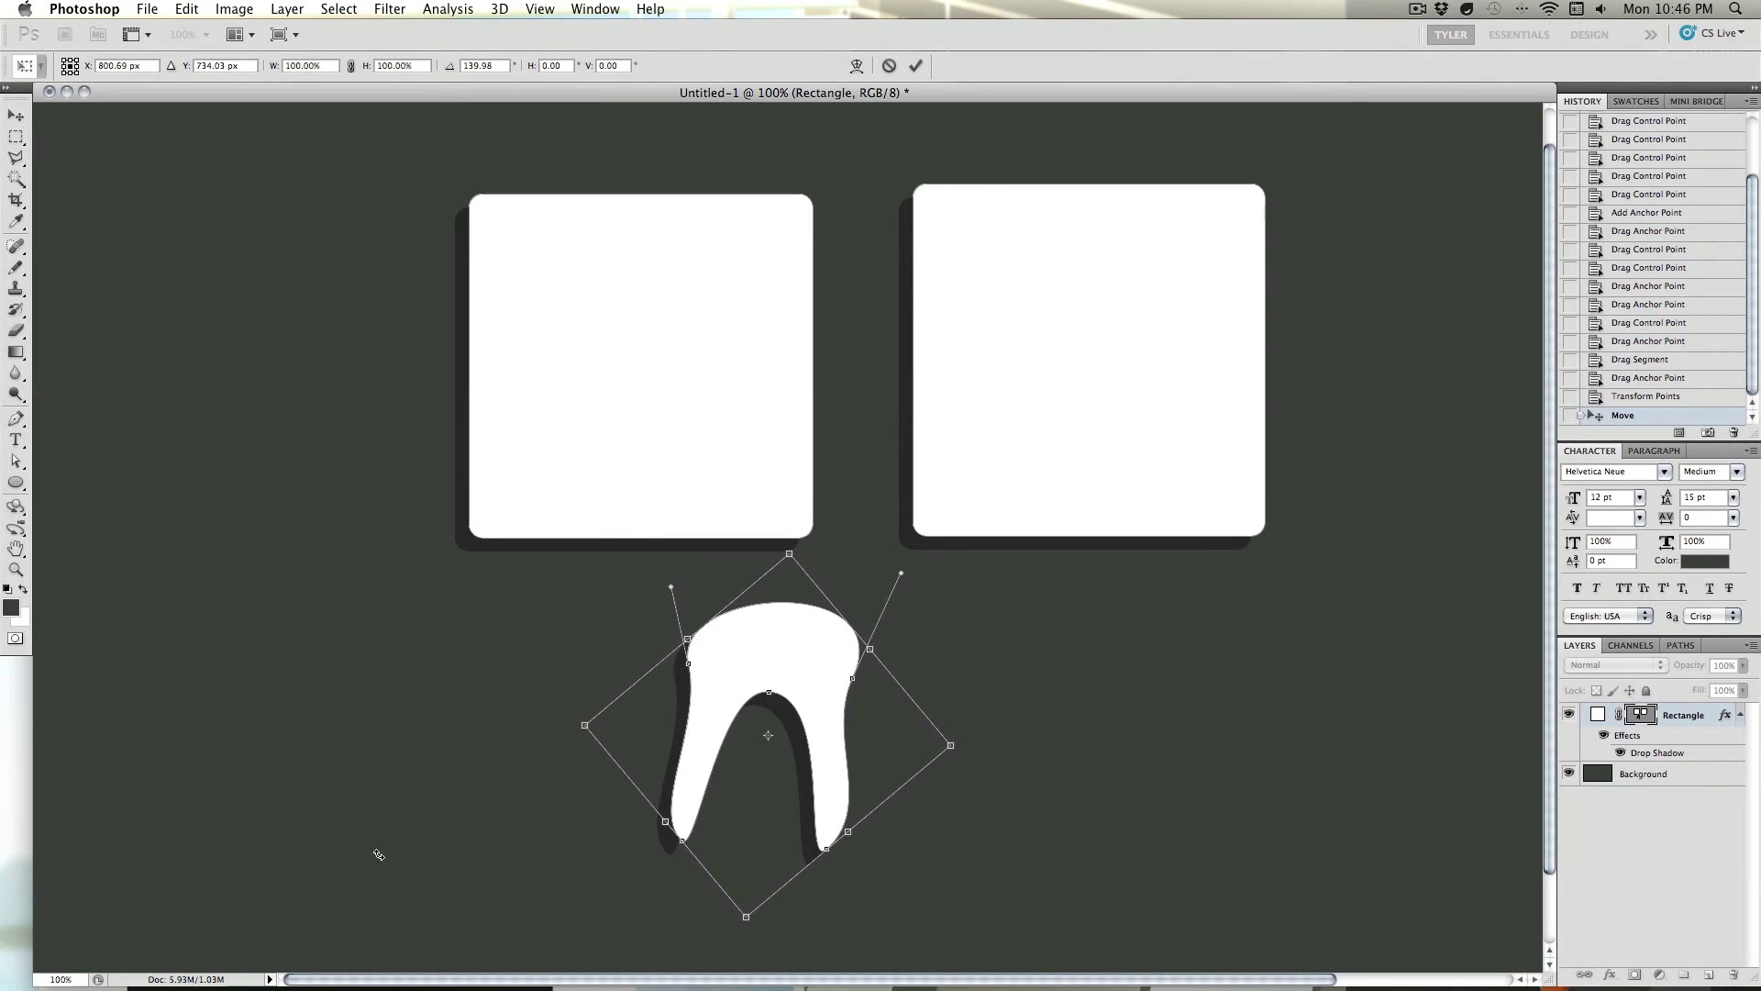
key("Return")
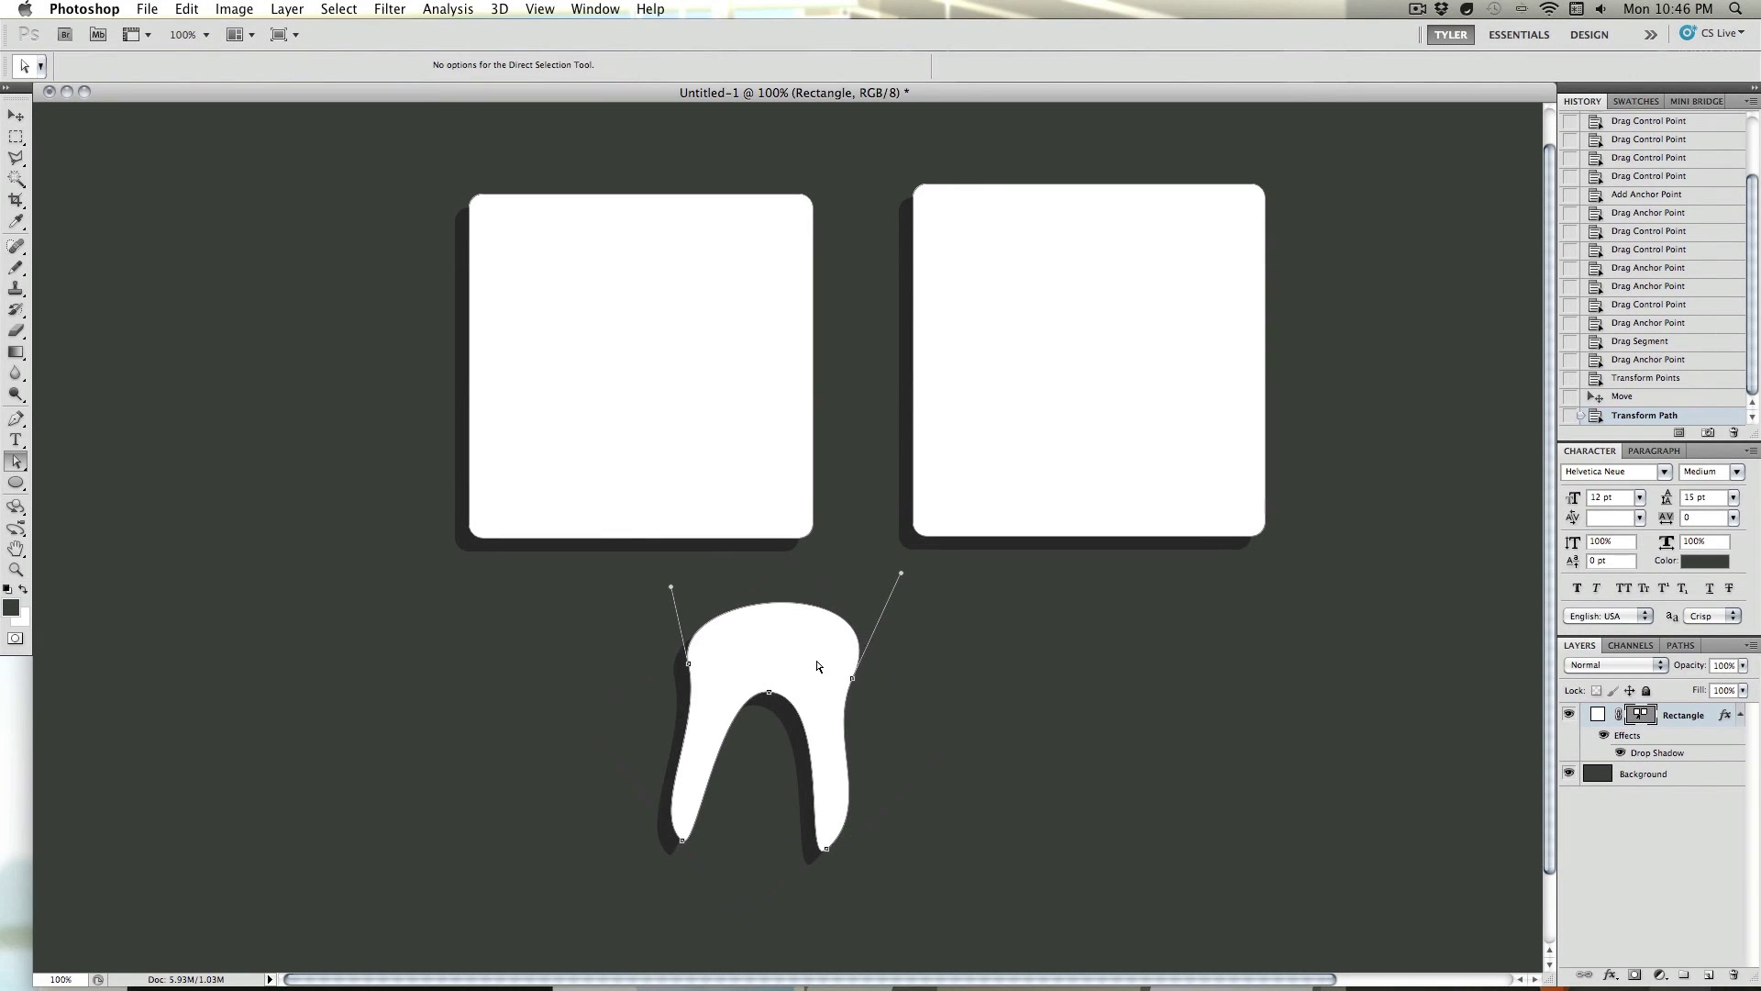
left_click_drag(789, 643, 761, 683)
- Open Mini Bridge to browse the image files on the computer
left_click(1657, 99)
left_click(1681, 101)
left_click(1586, 101)
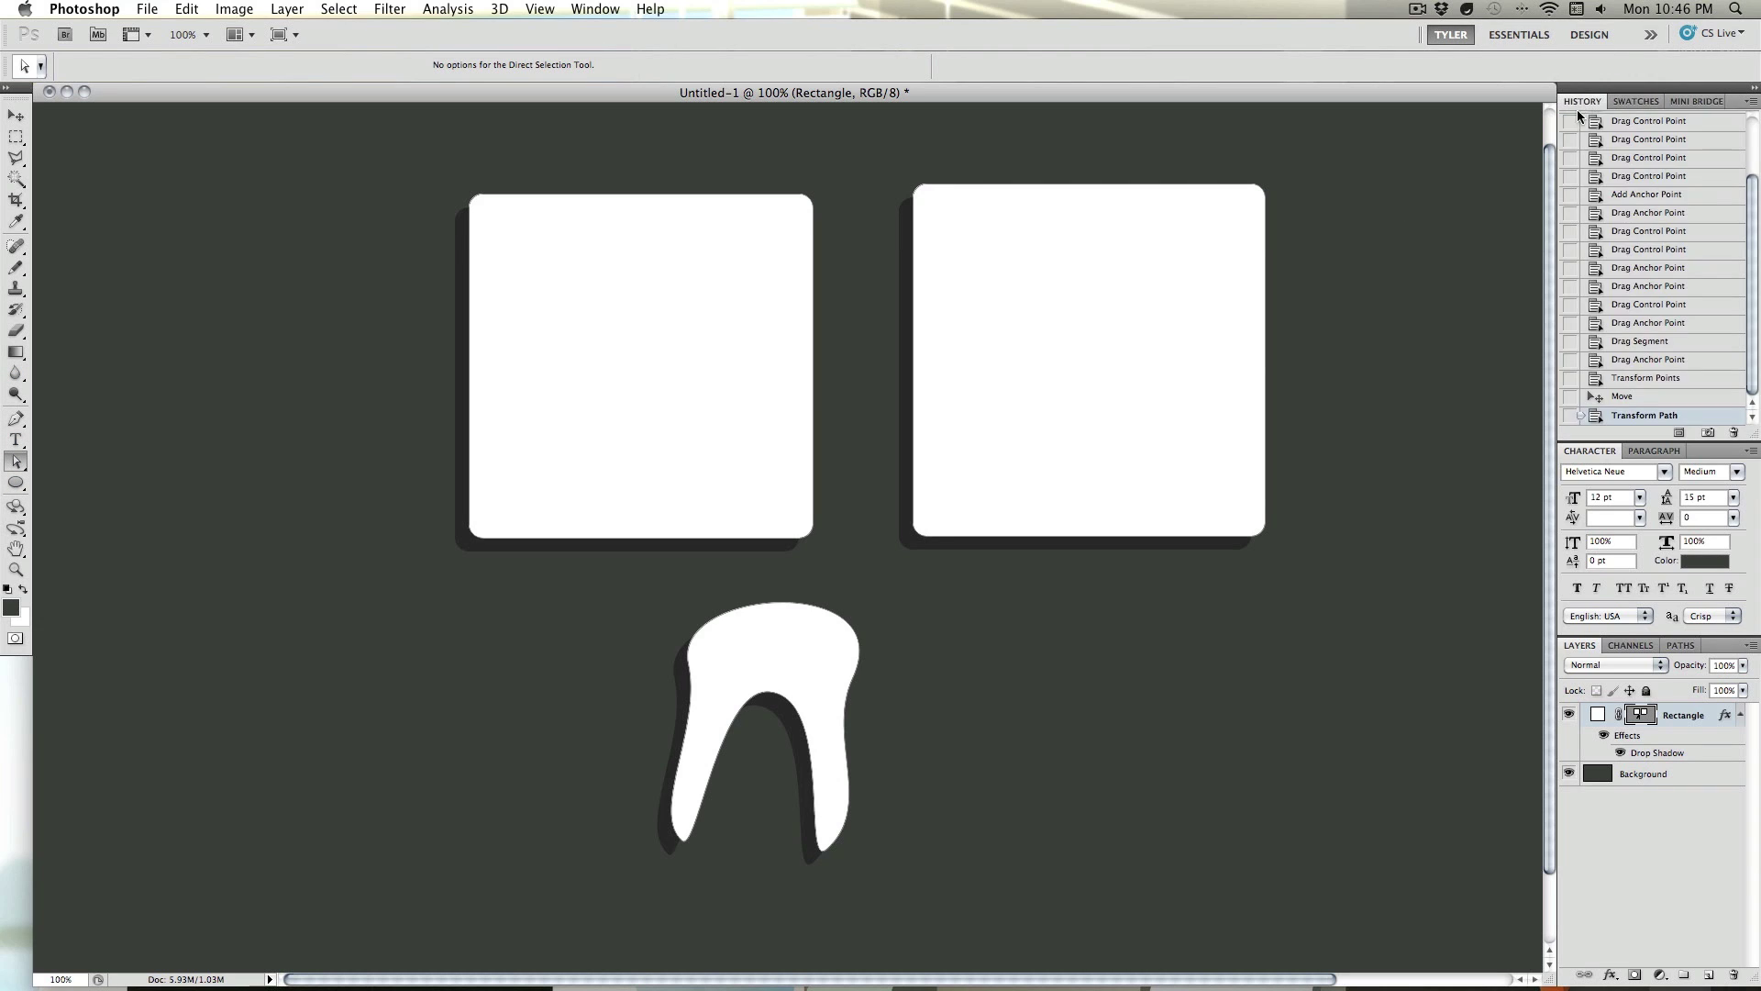
left_click(1691, 101)
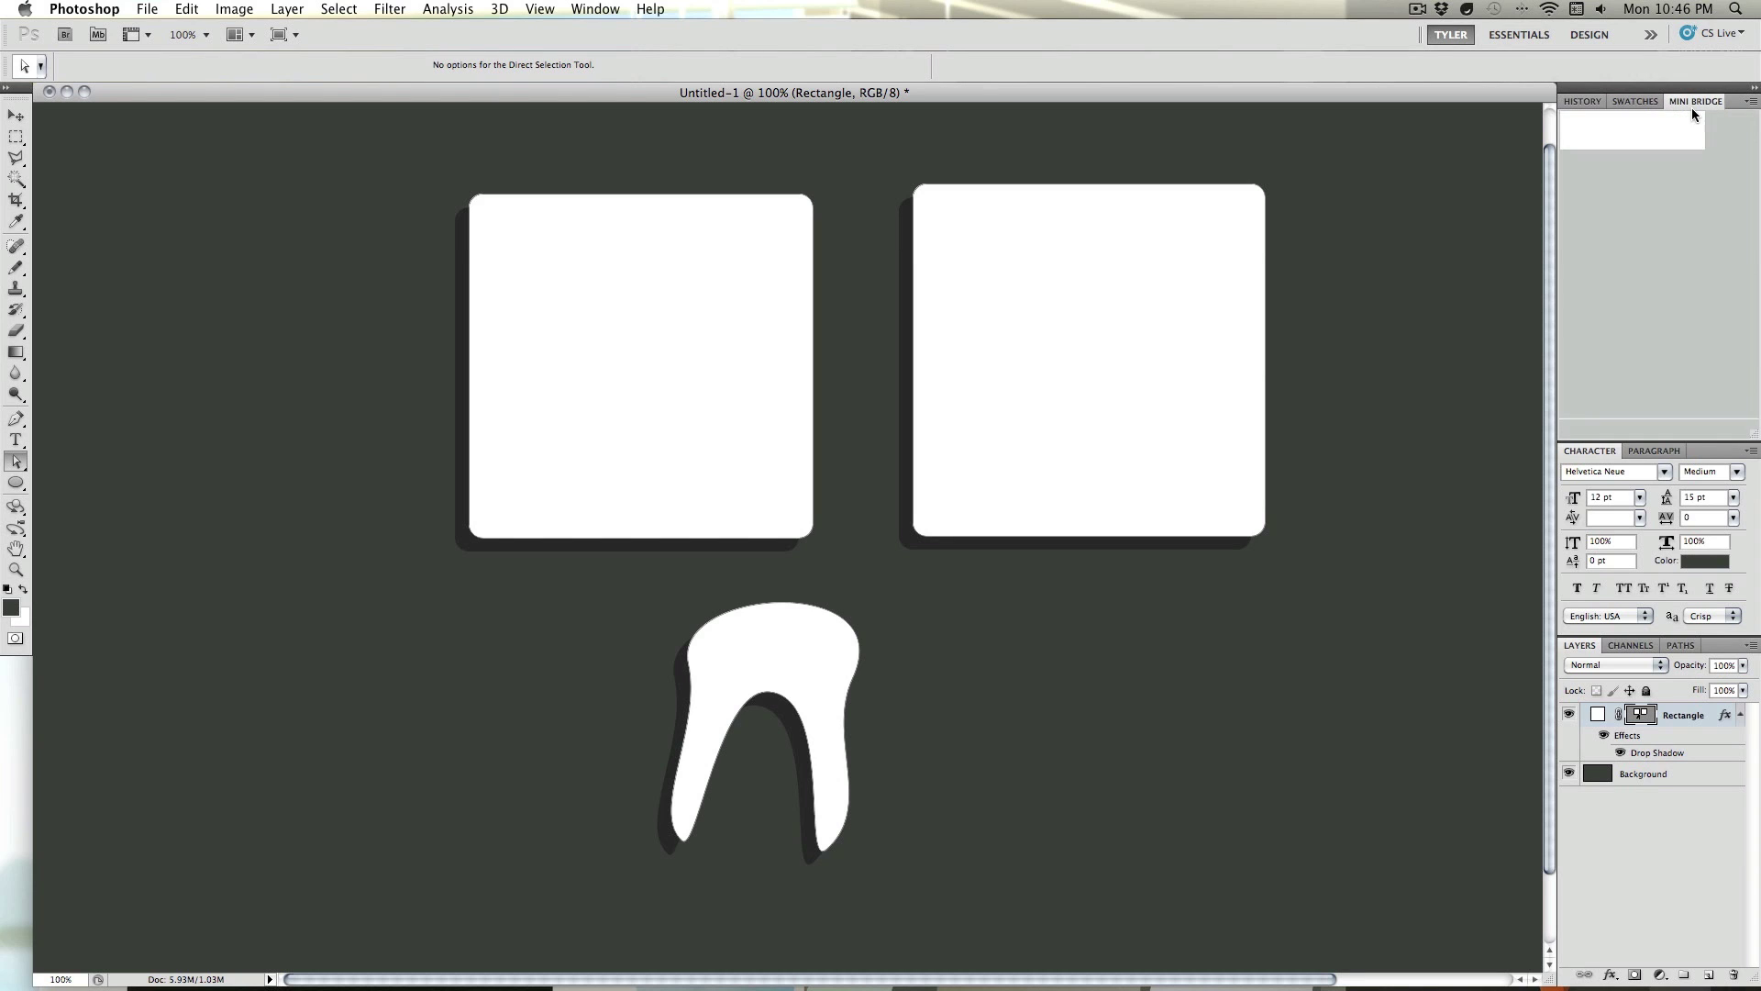
left_click(1620, 177)
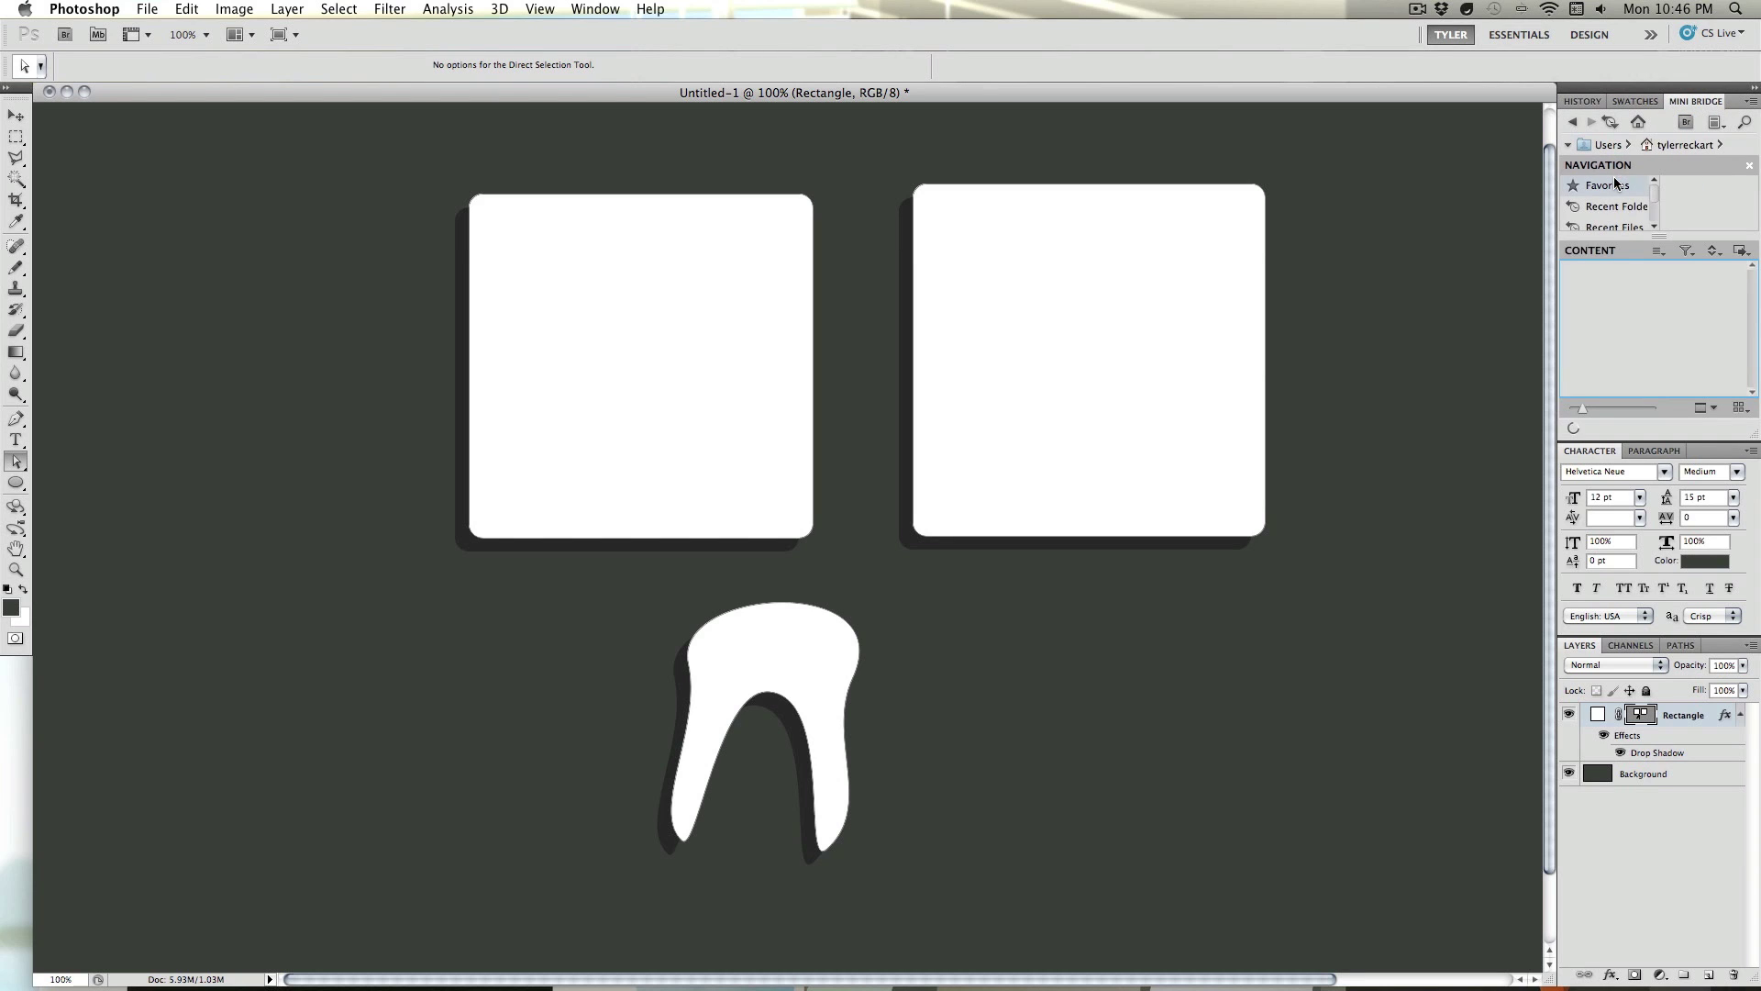
mouse_move(1028, 986)
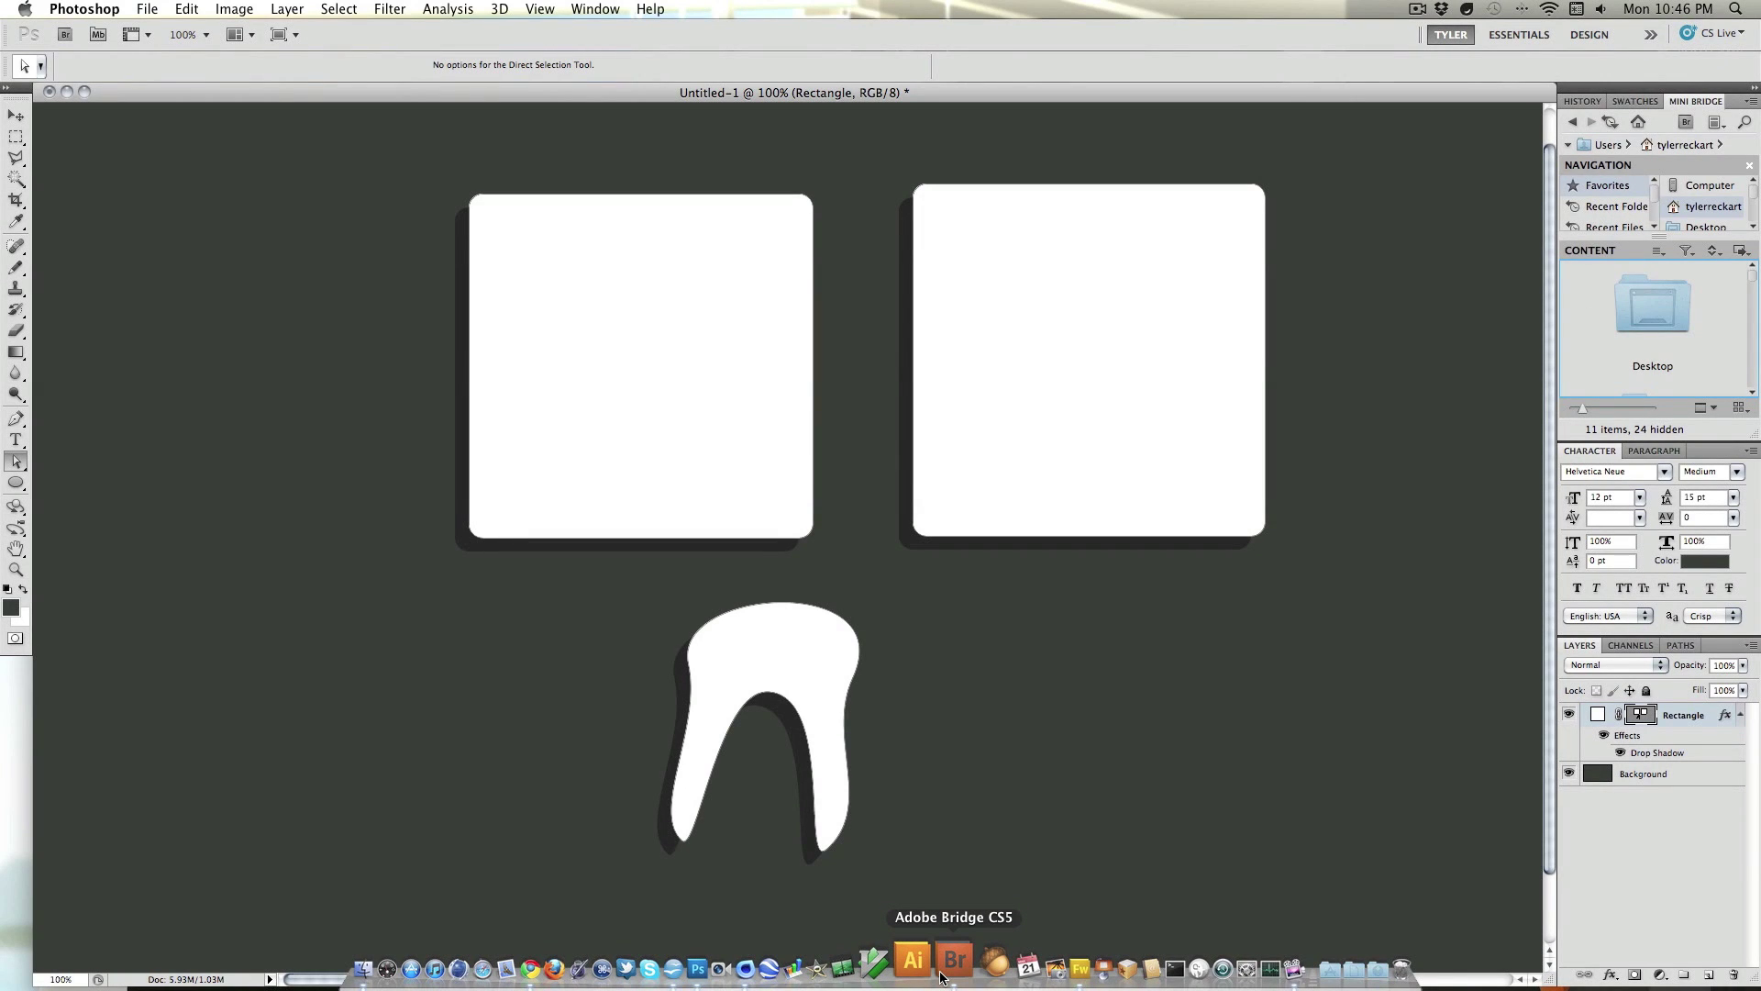
scroll(1356, 712, "up", 2)
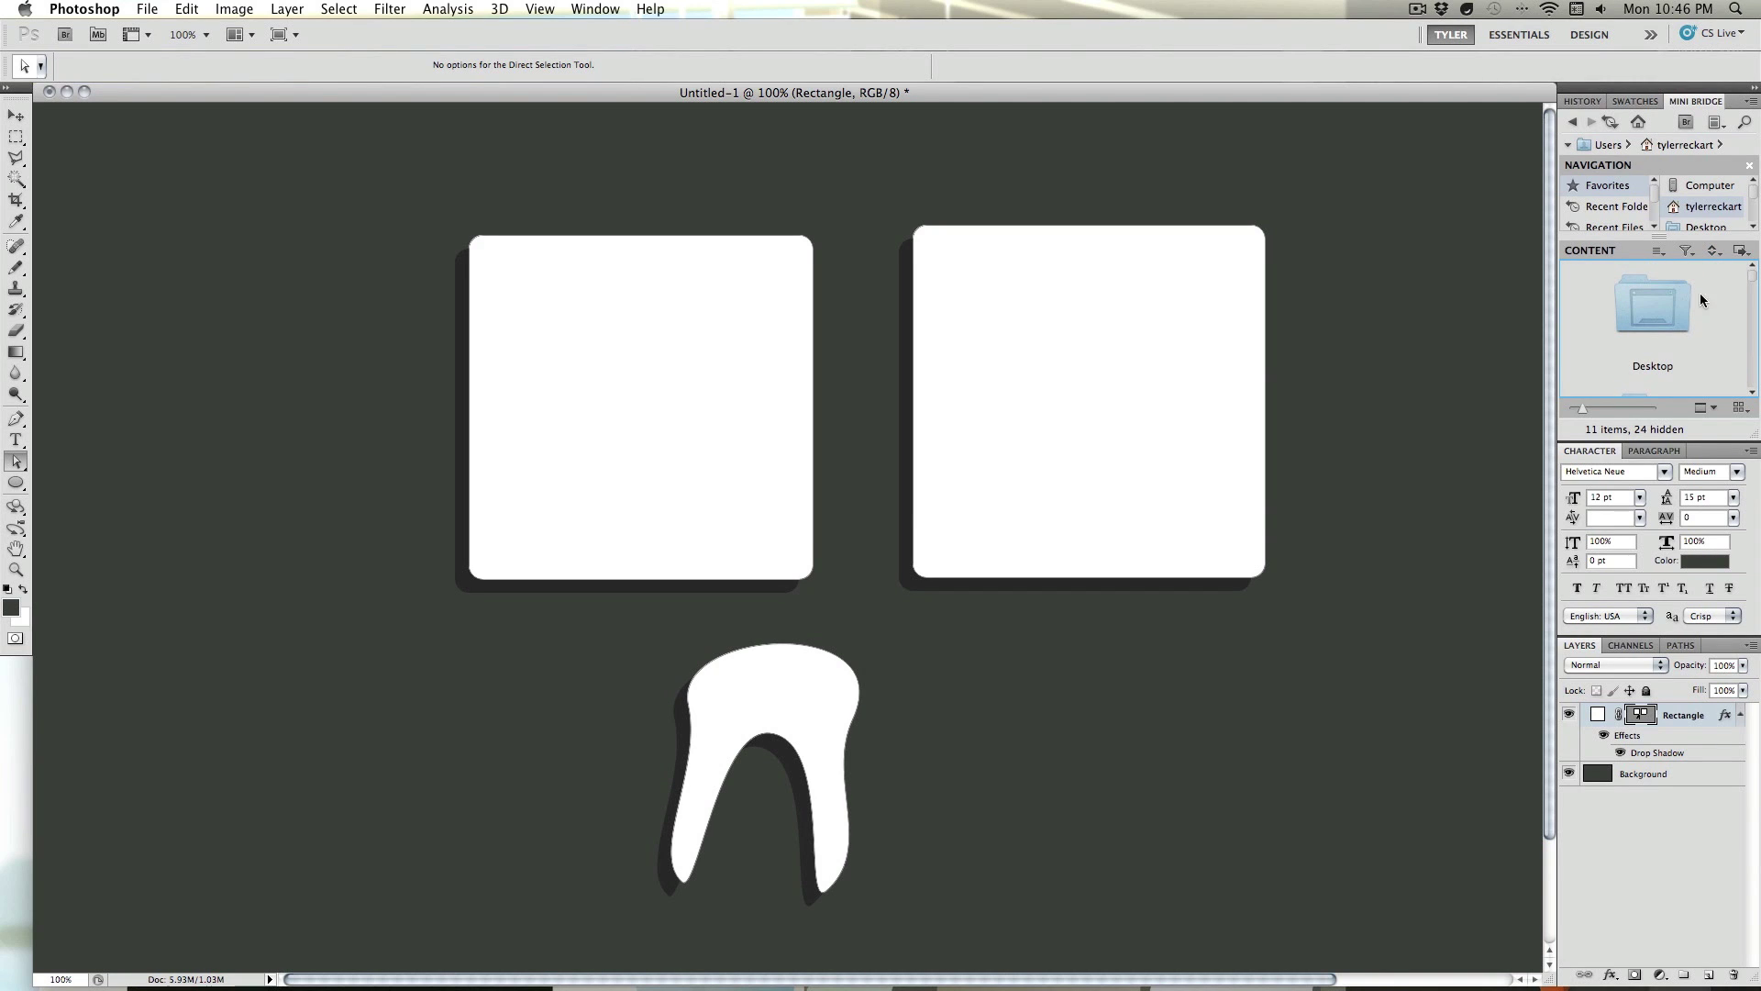
scroll(1671, 321, "down", 2)
- Try placing Untitled-2.png from the Desktop's Work Files folder into the document, below the right square
double_click(1666, 305)
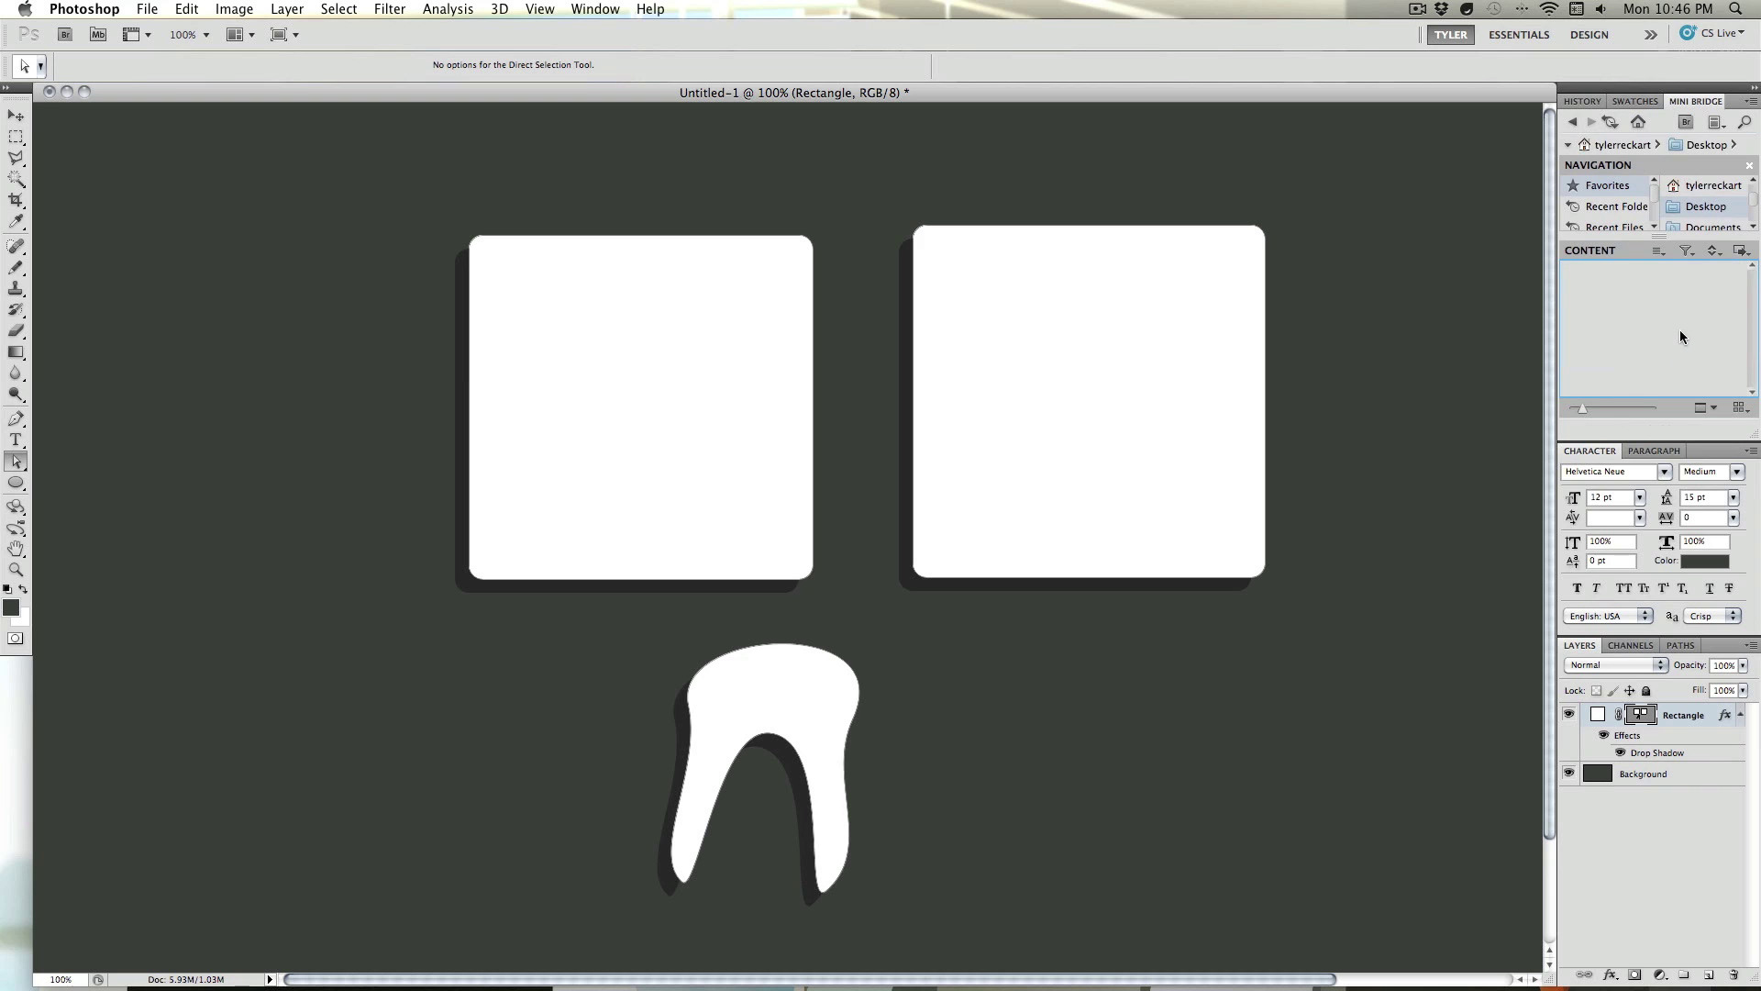
double_click(1678, 330)
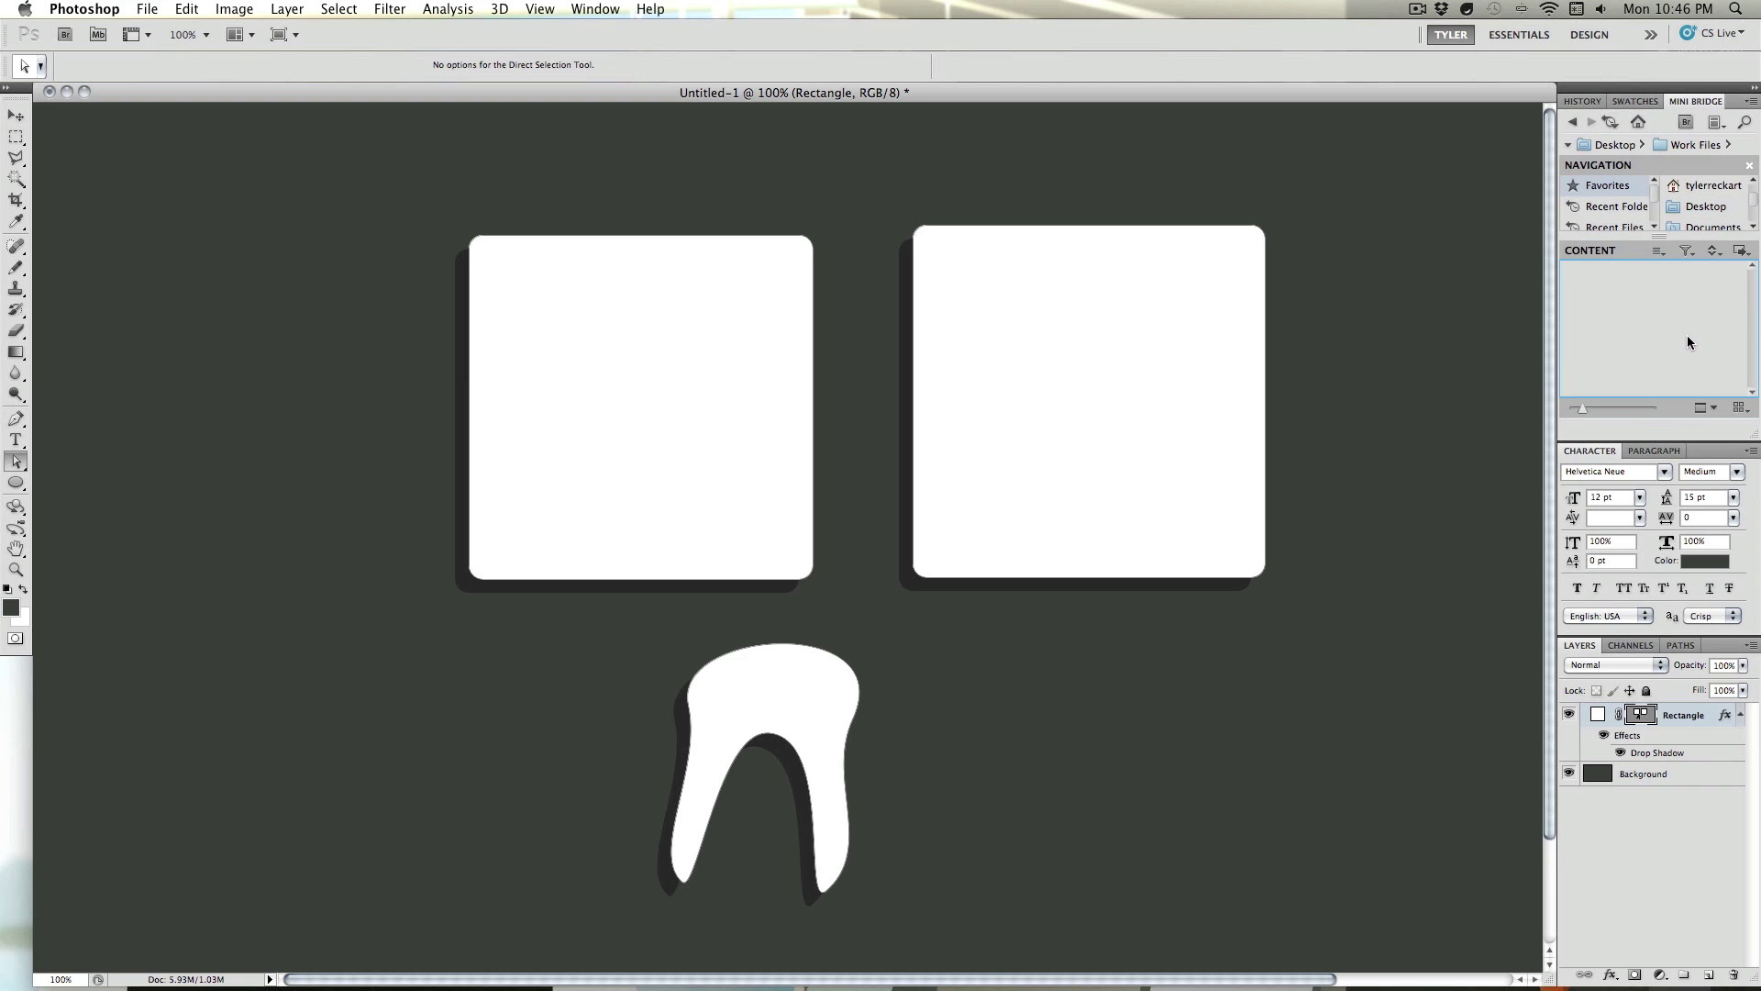
scroll(1677, 330, "down", 5)
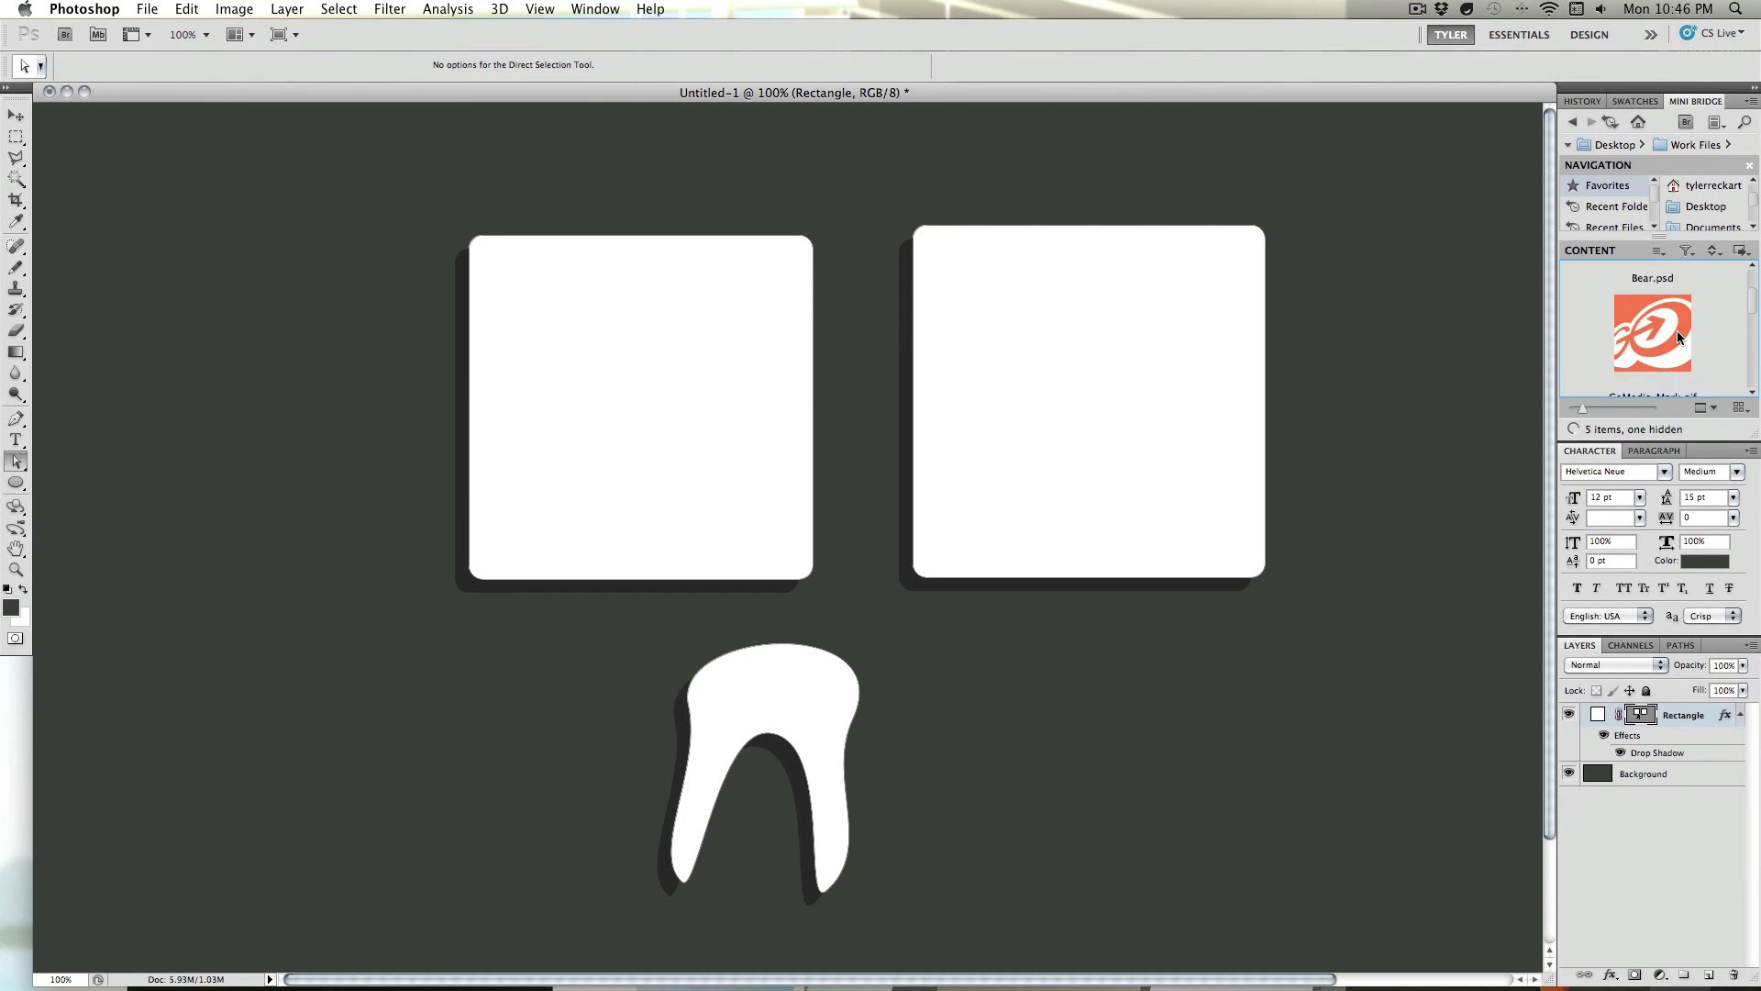
scroll(1677, 330, "down", 2)
left_click_drag(1693, 335, 1287, 441)
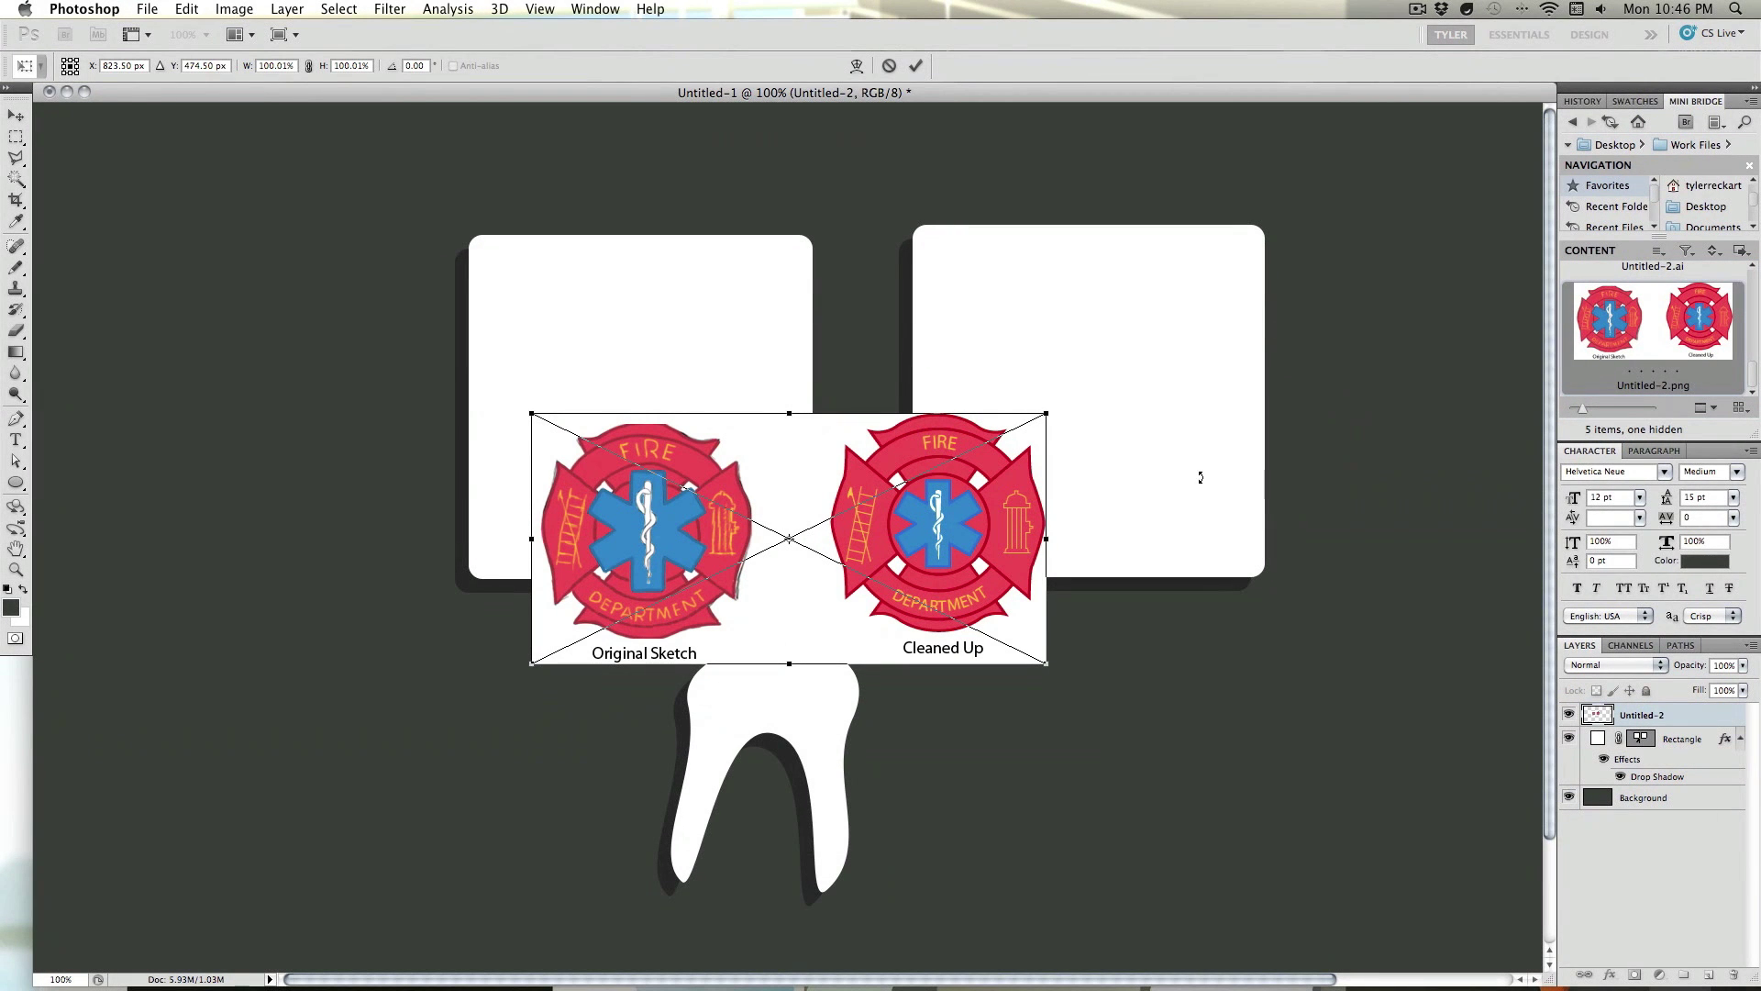
left_click_drag(965, 515, 1318, 722)
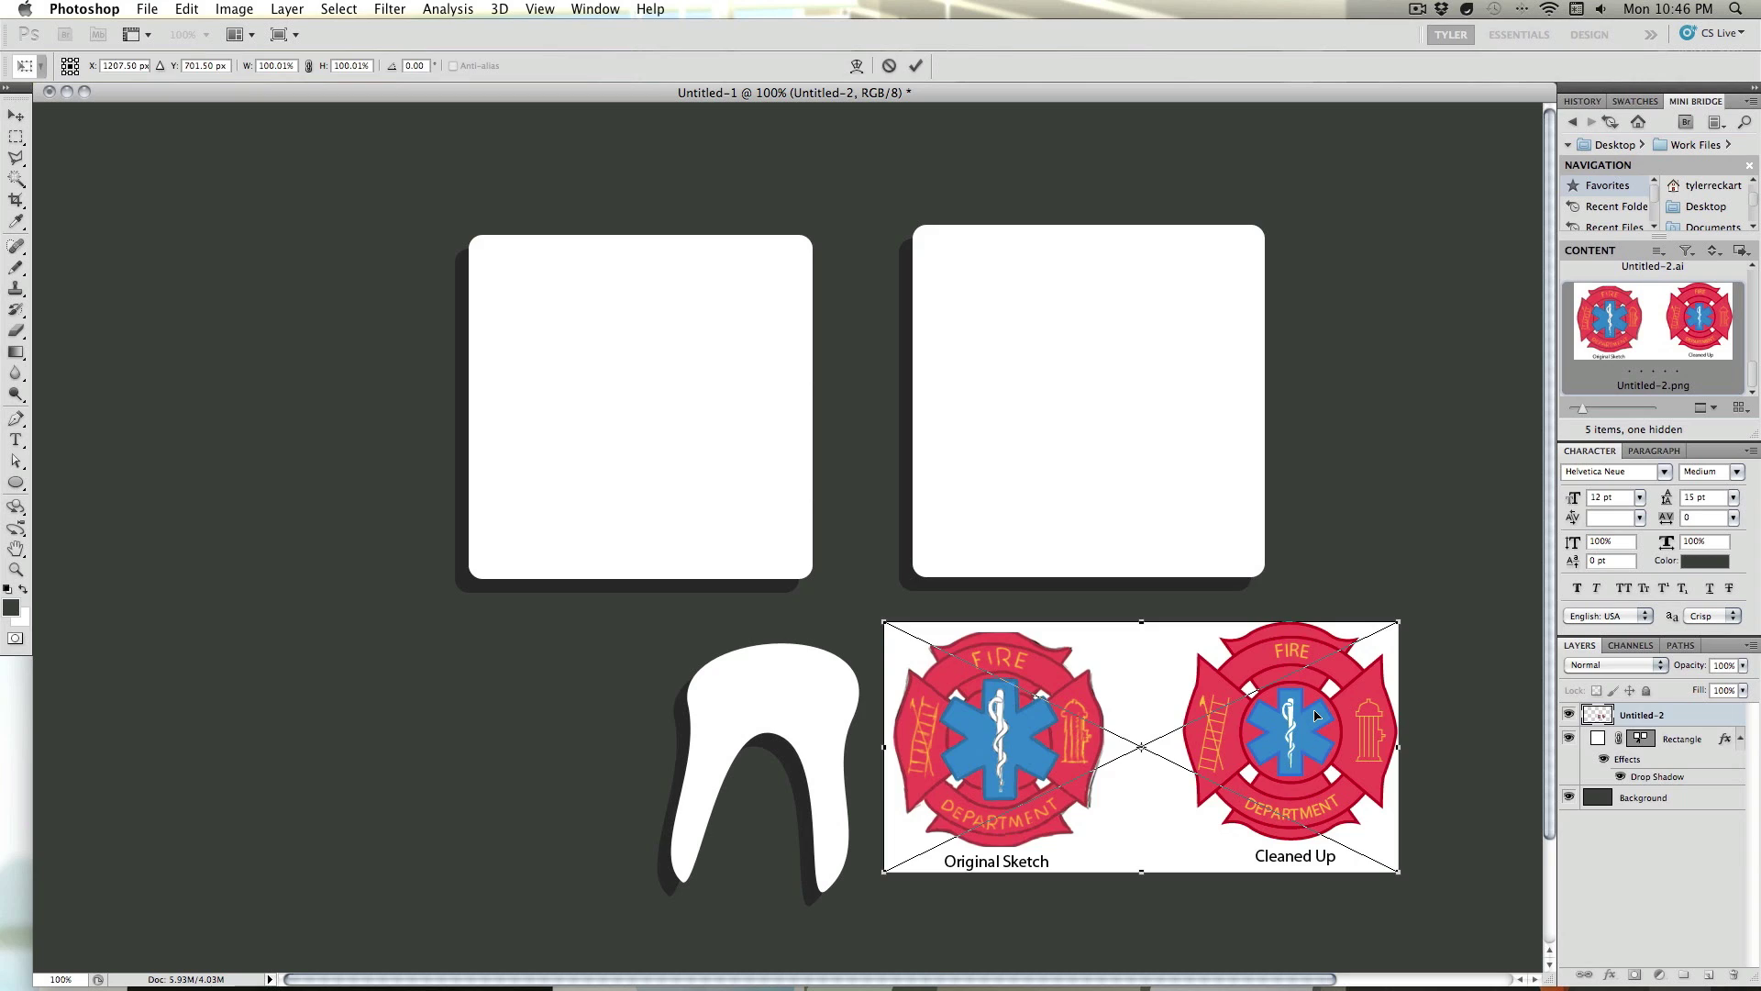
key("Escape")
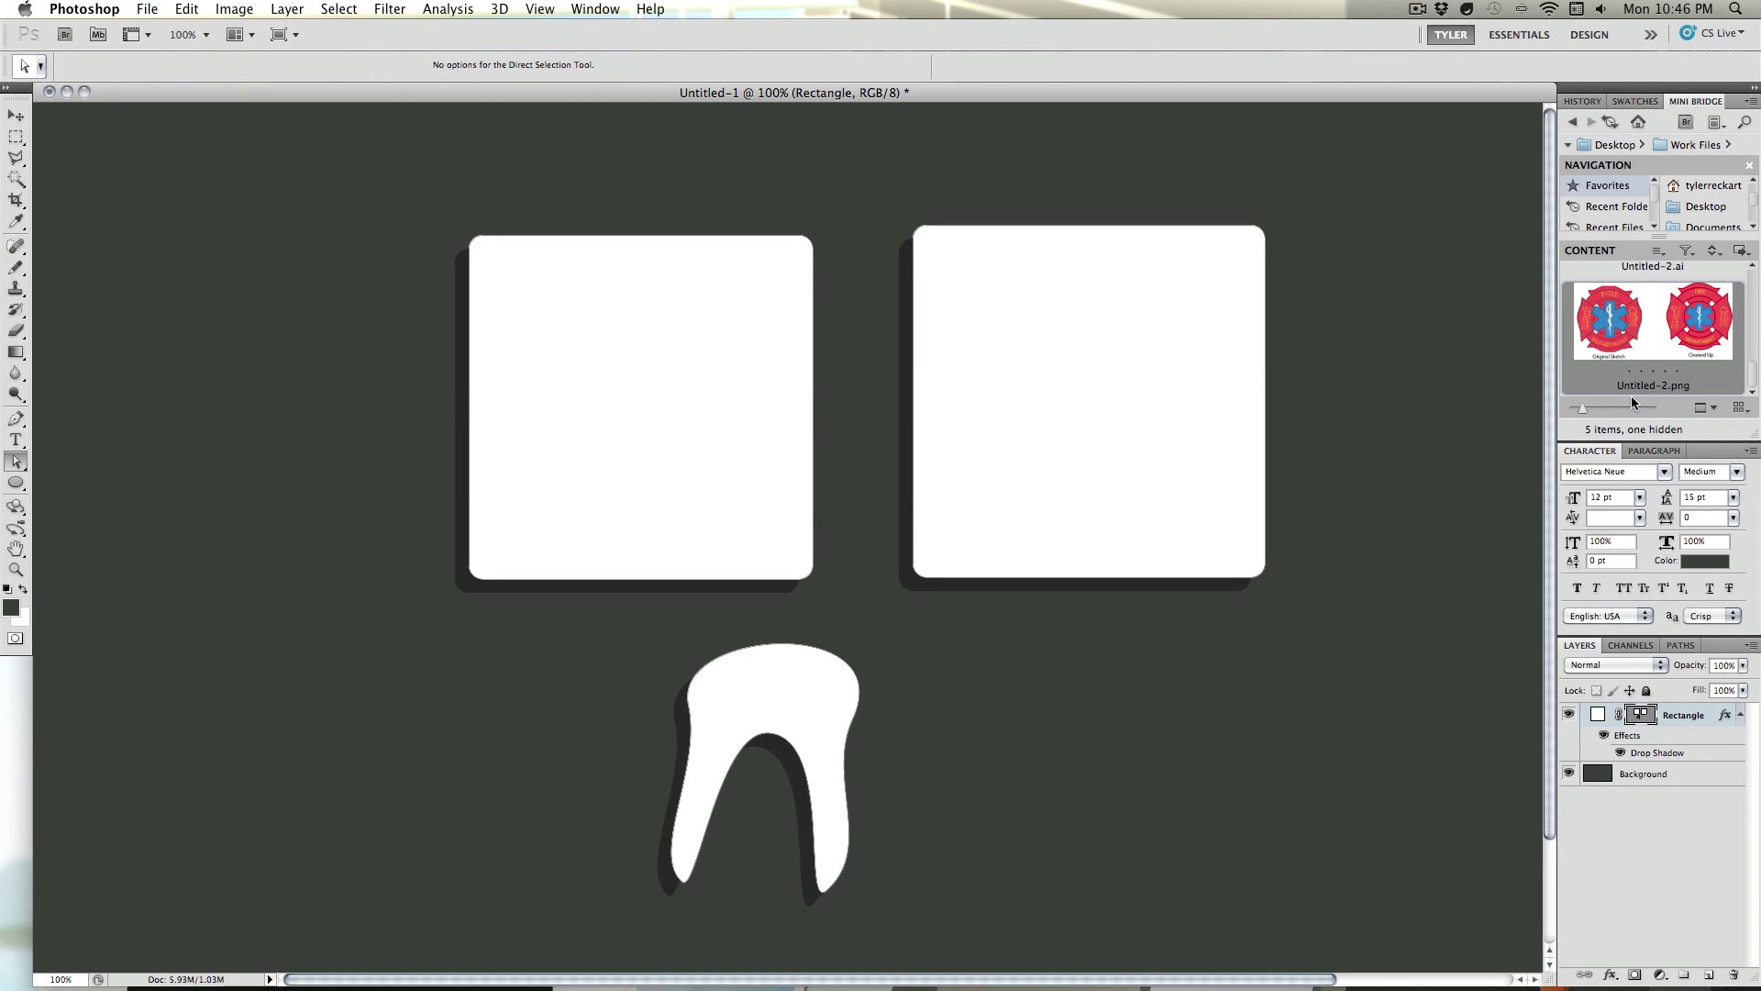
- Browse to the Illustration folder on the Desktop in Mini Bridge and open Character Detail.png
scroll(1631, 392, "down", 5)
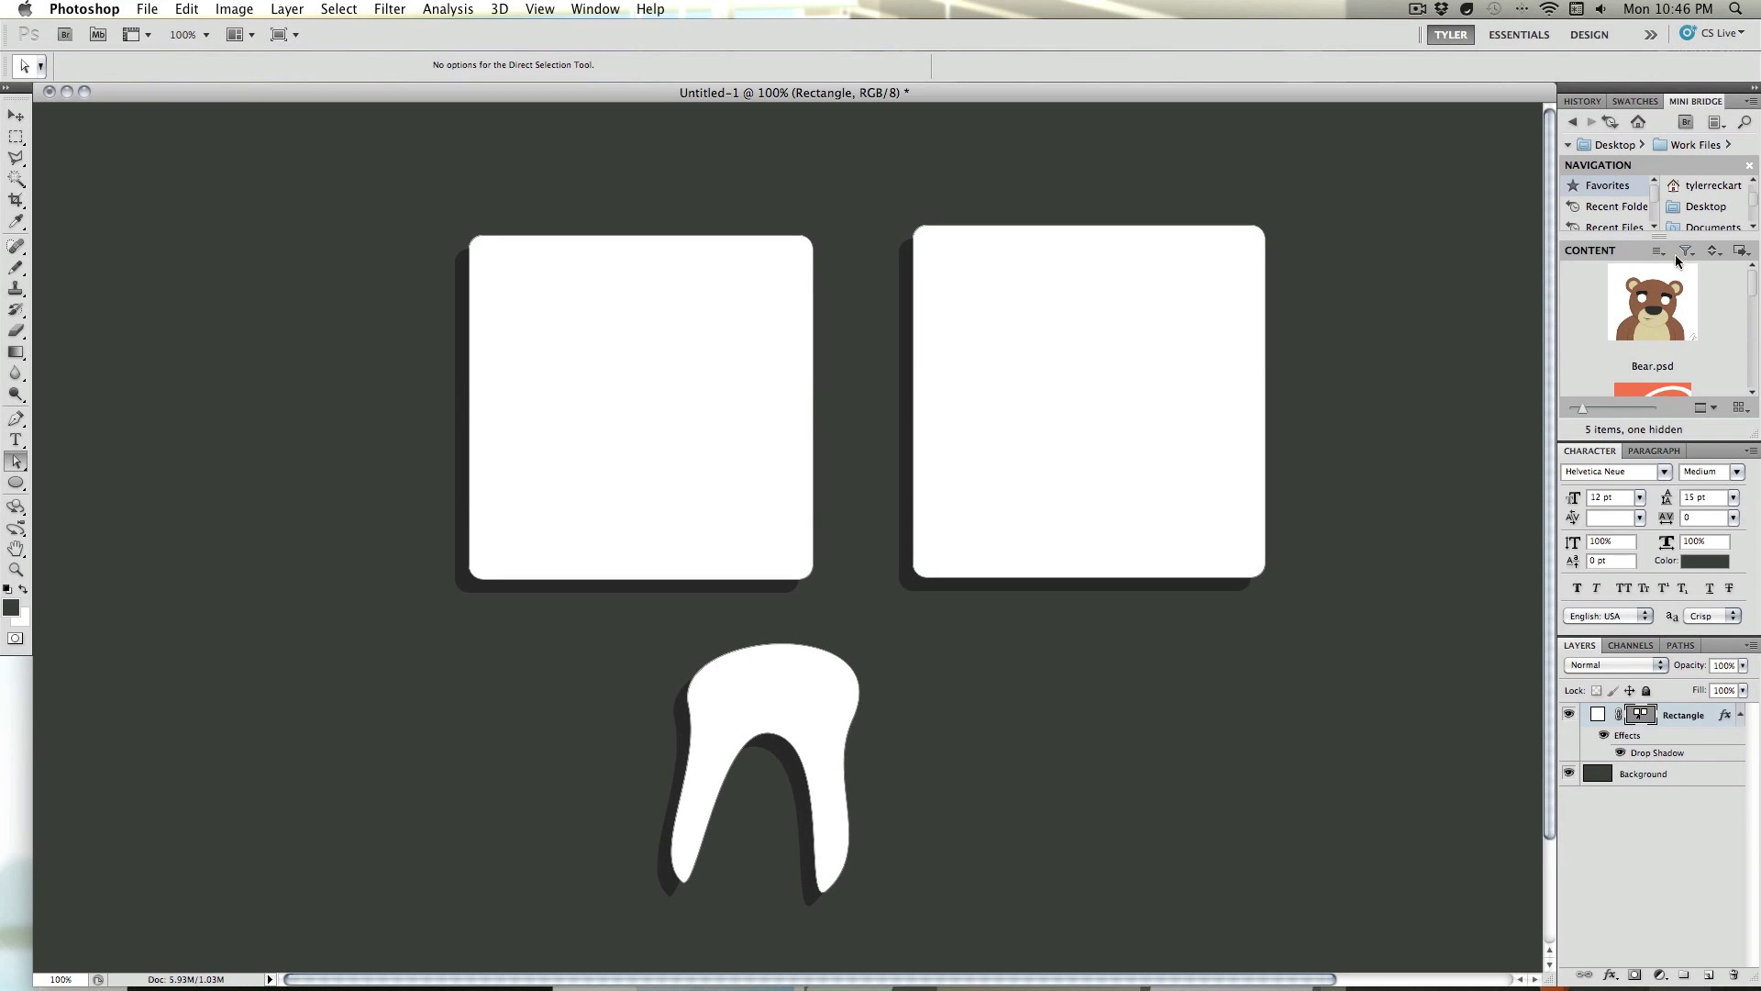
left_click(1718, 207)
scroll(1631, 343, "down", 2)
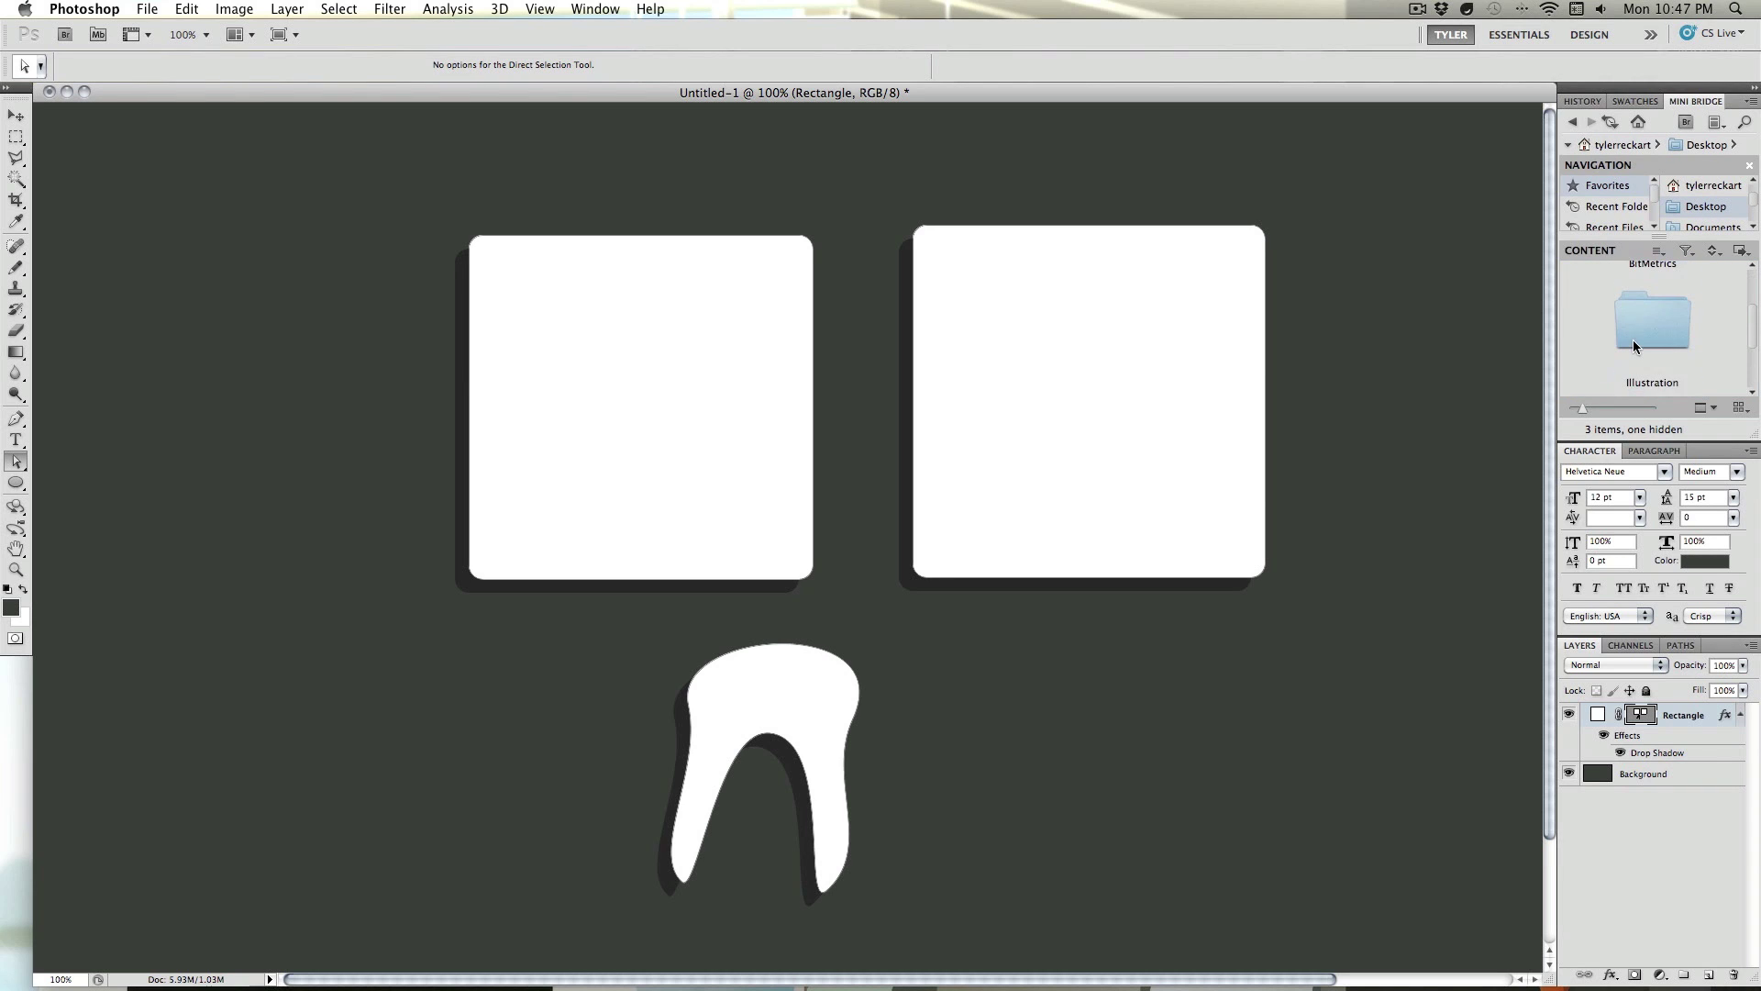
double_click(1637, 339)
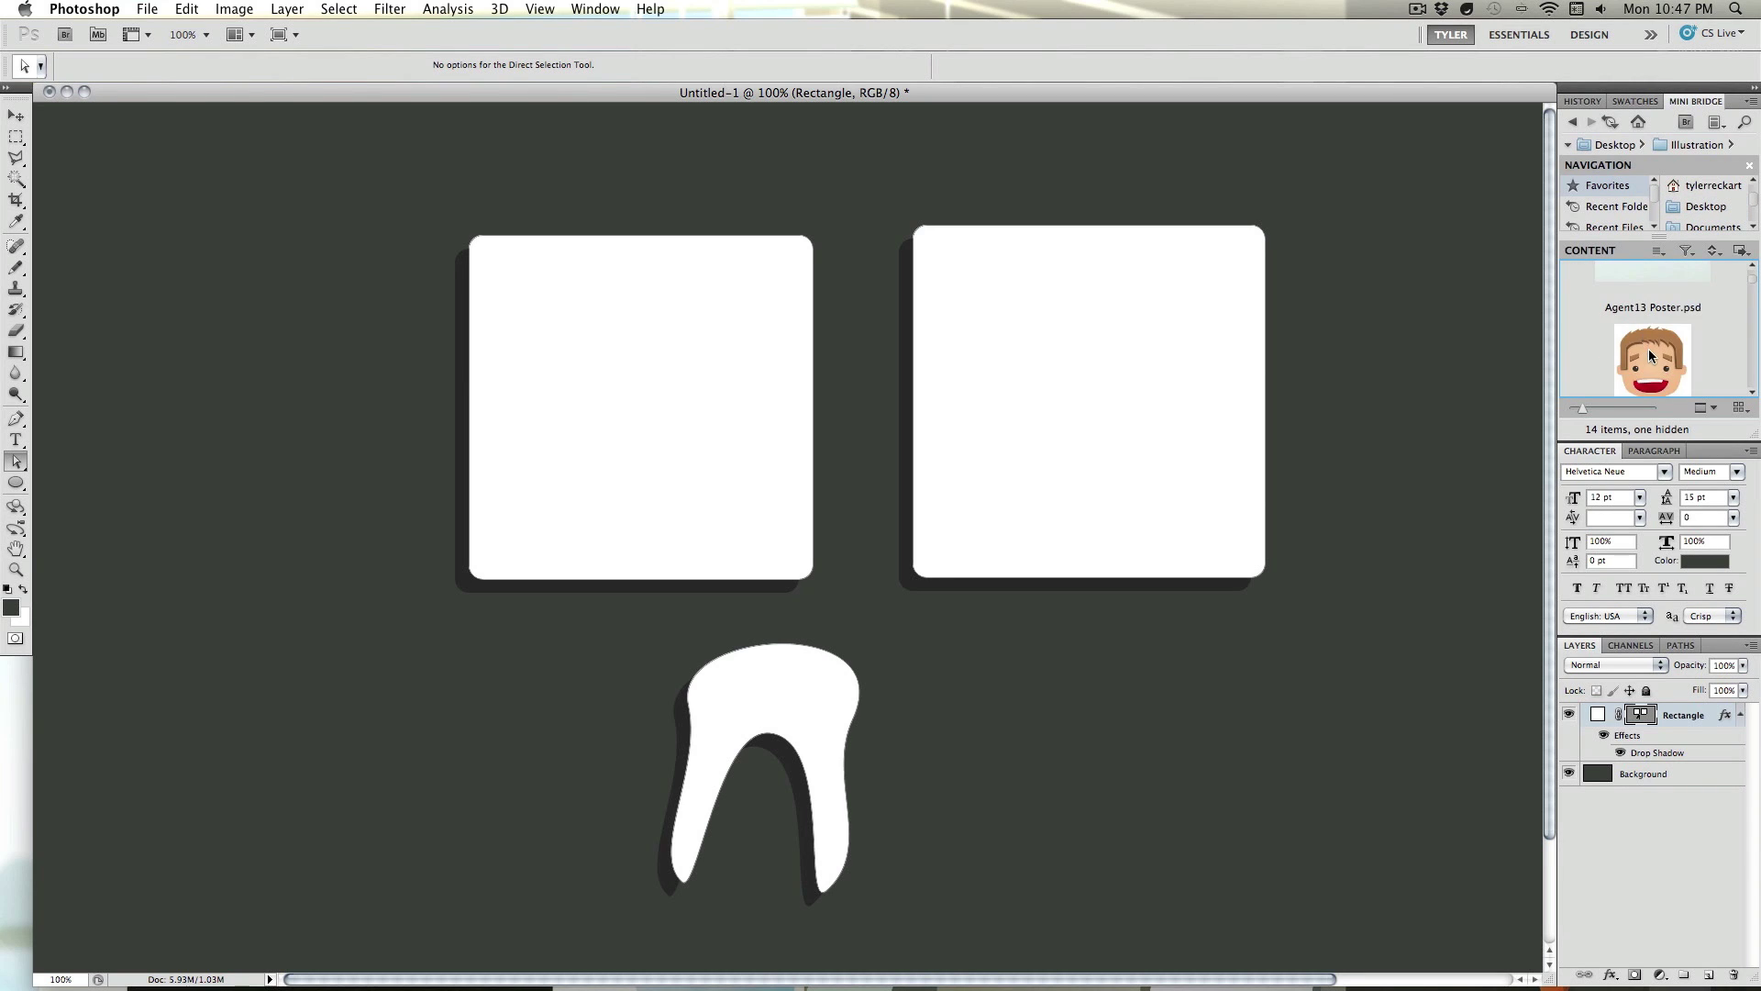
double_click(1651, 353)
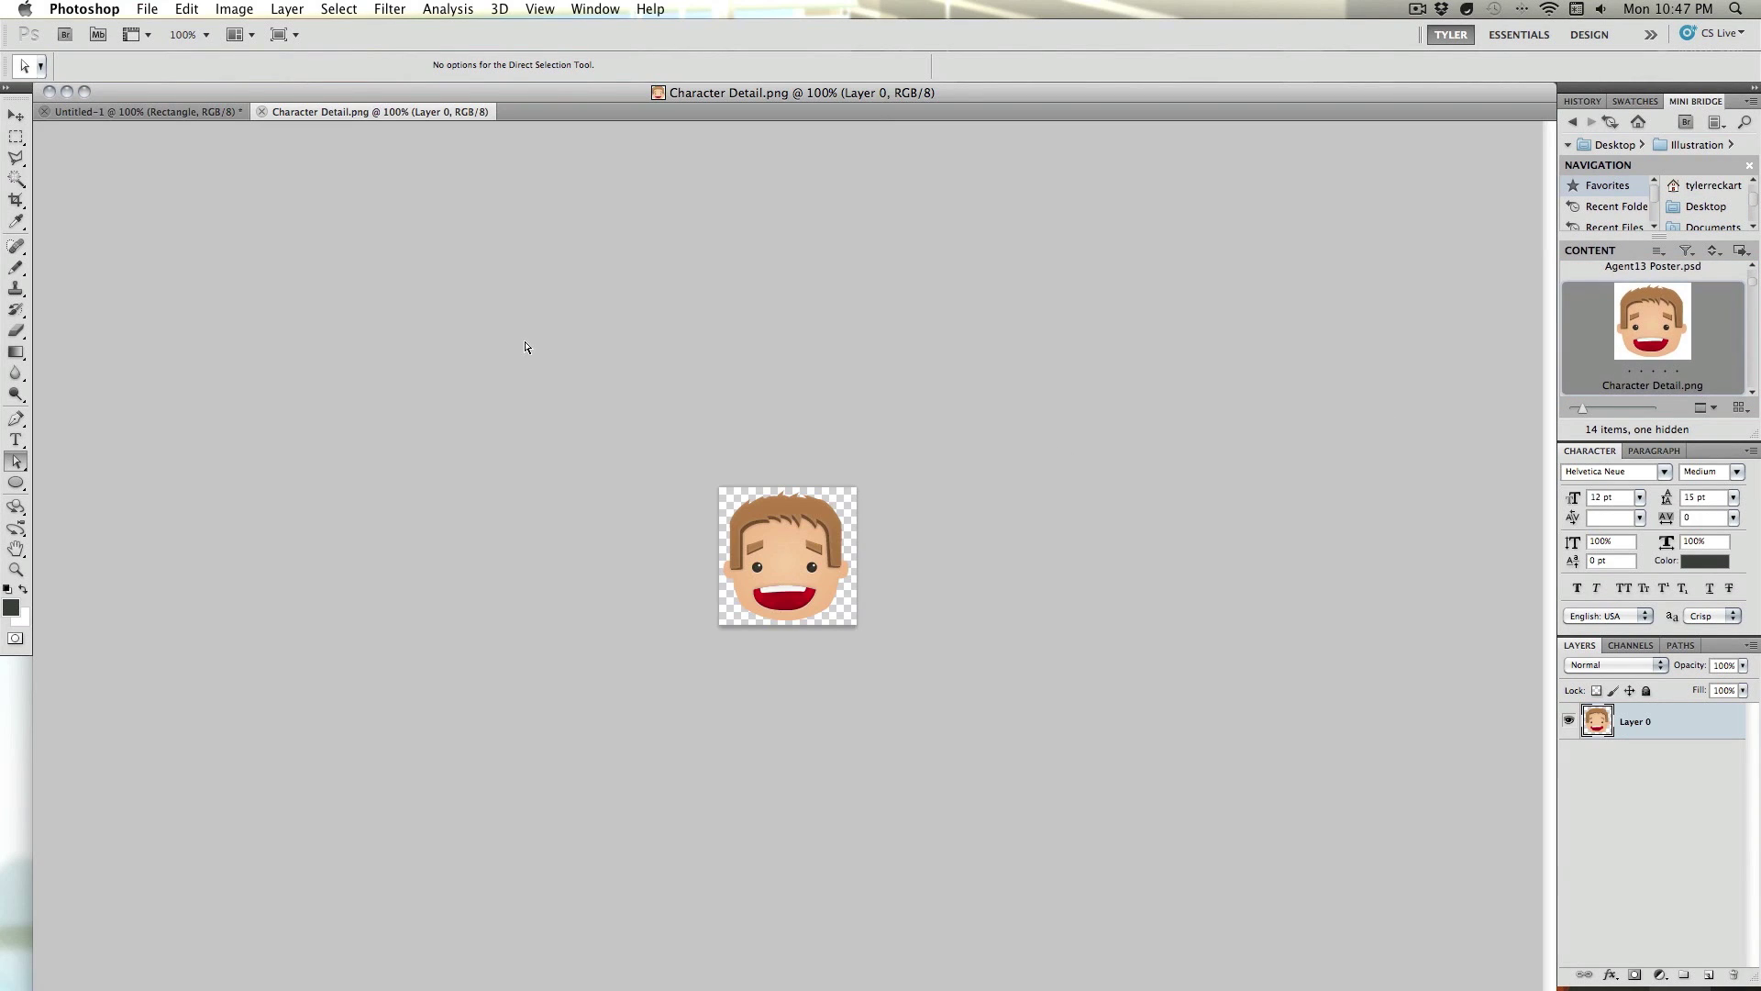
- Return to the Untitled-1 document and place Character Detail.png from Mini Bridge just right of the tooth shape, accepting the Fireworks data notice
left_click(157, 112)
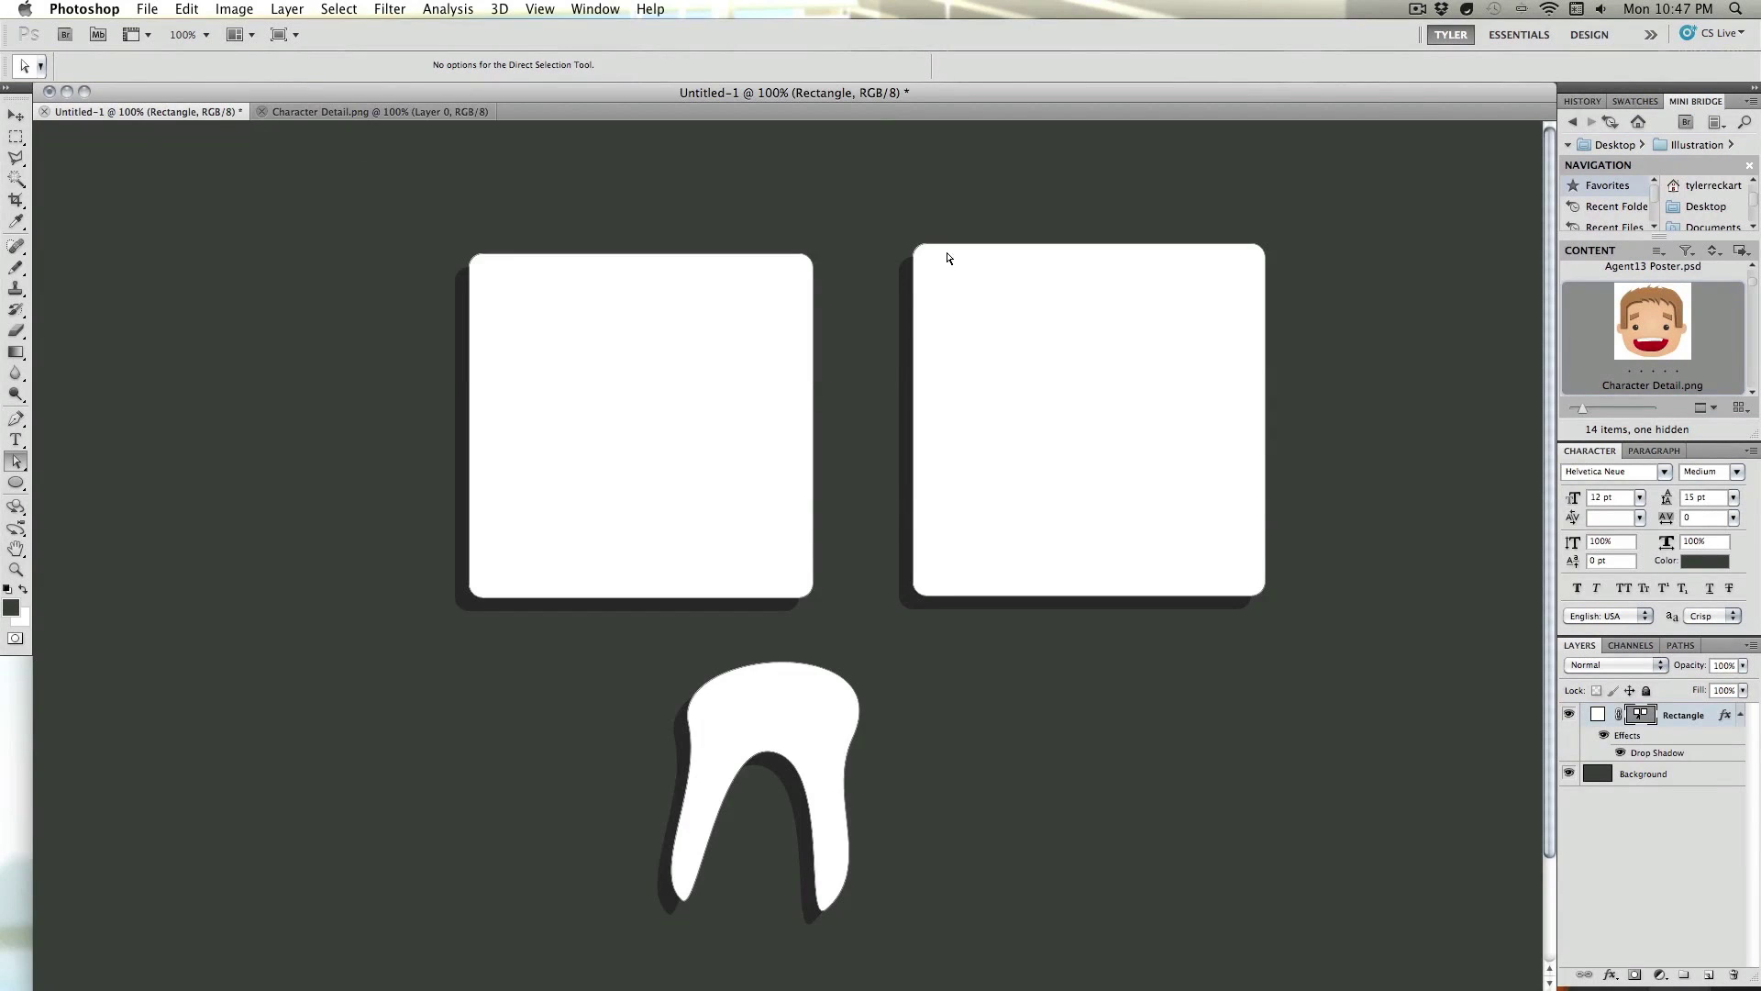
left_click_drag(1620, 344, 1268, 578)
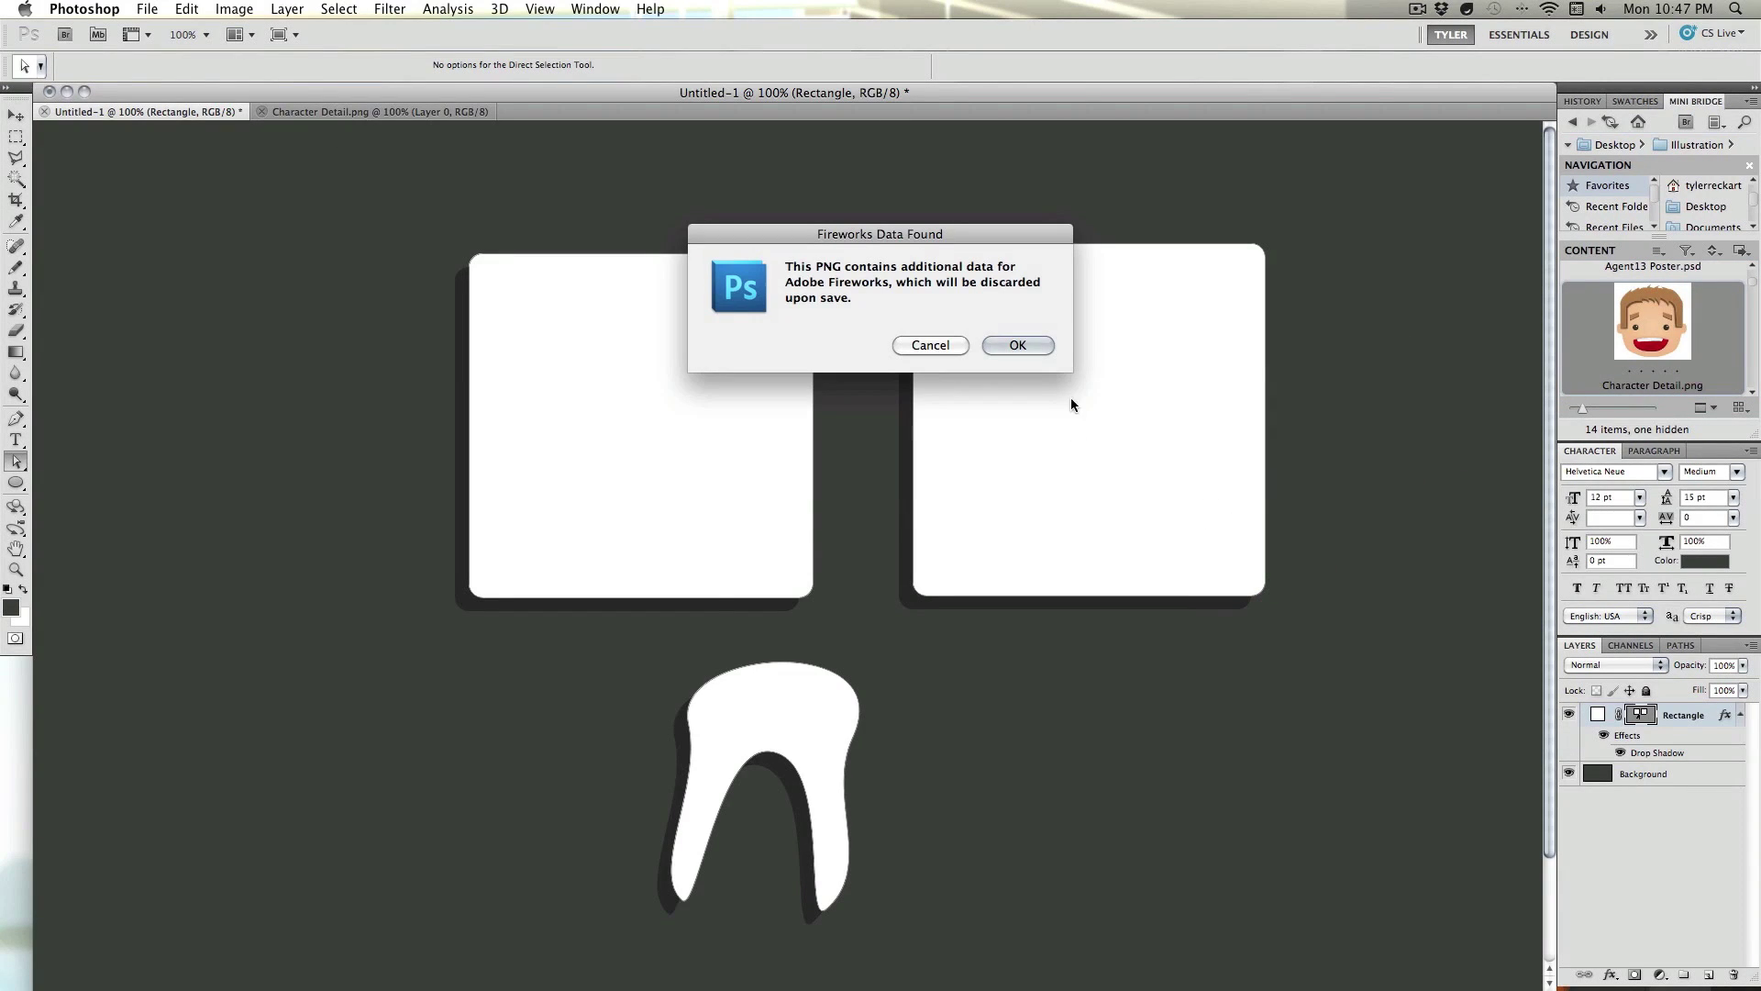
left_click(1041, 347)
left_click_drag(786, 577, 952, 841)
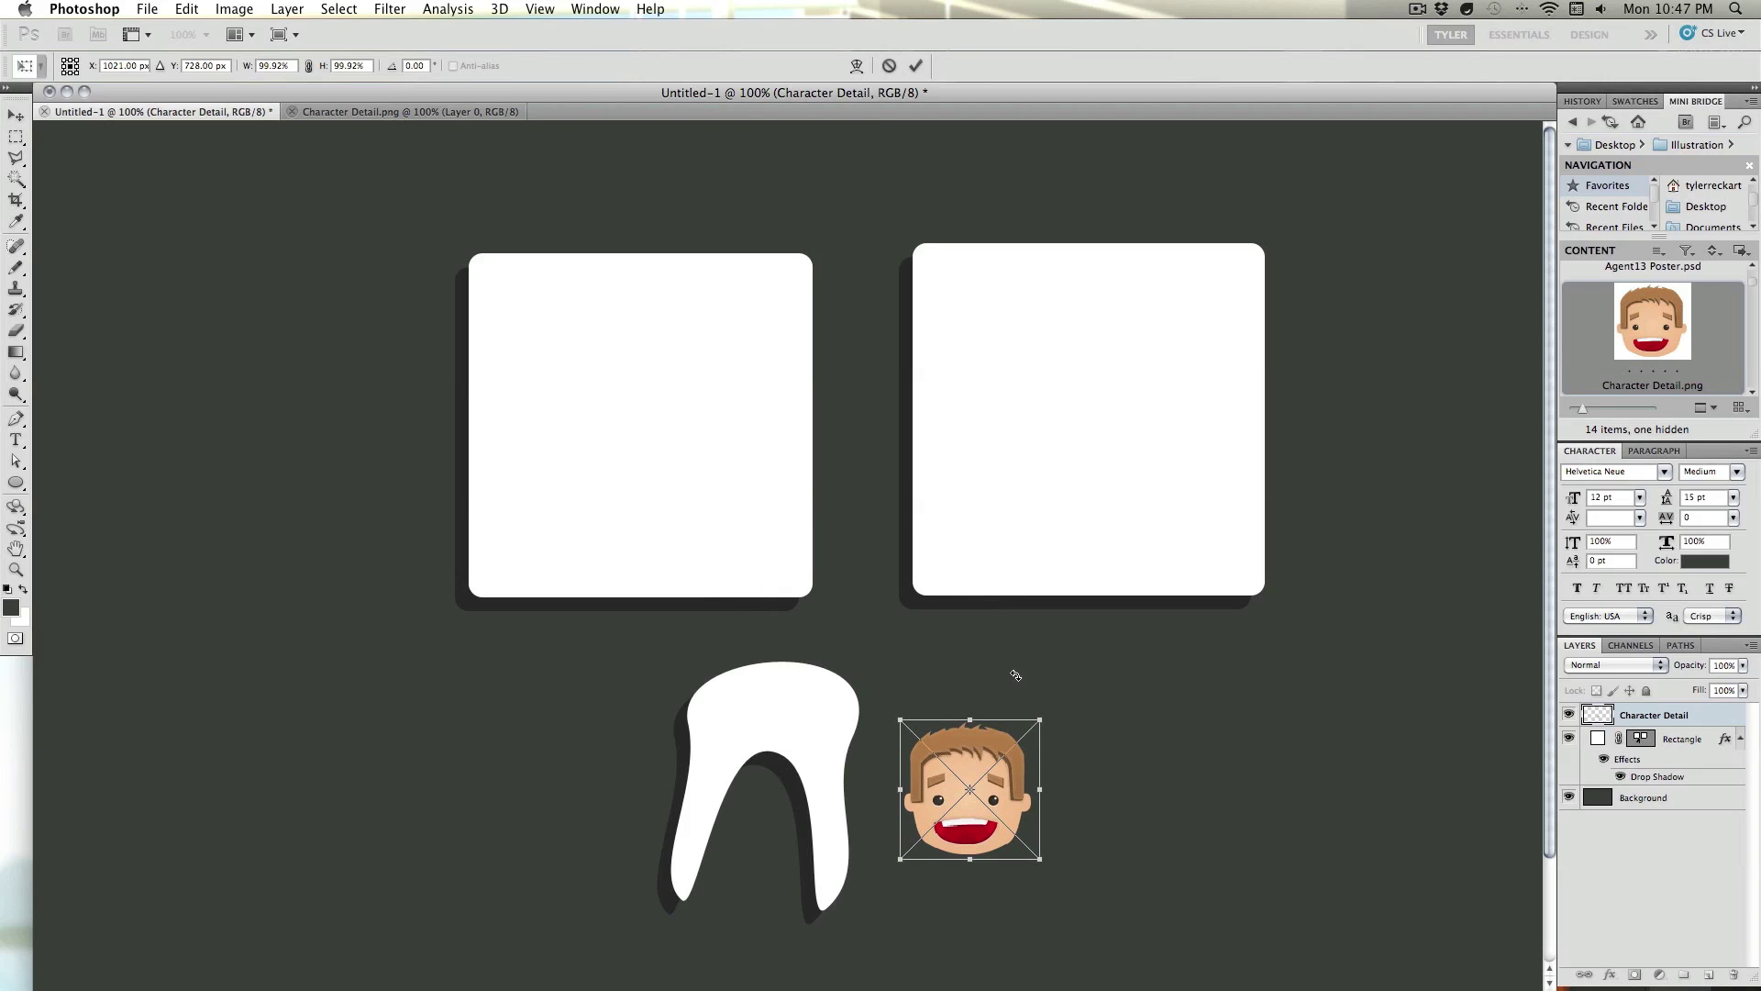
key("Return")
key("a")
scroll(1072, 815, "down", 3)
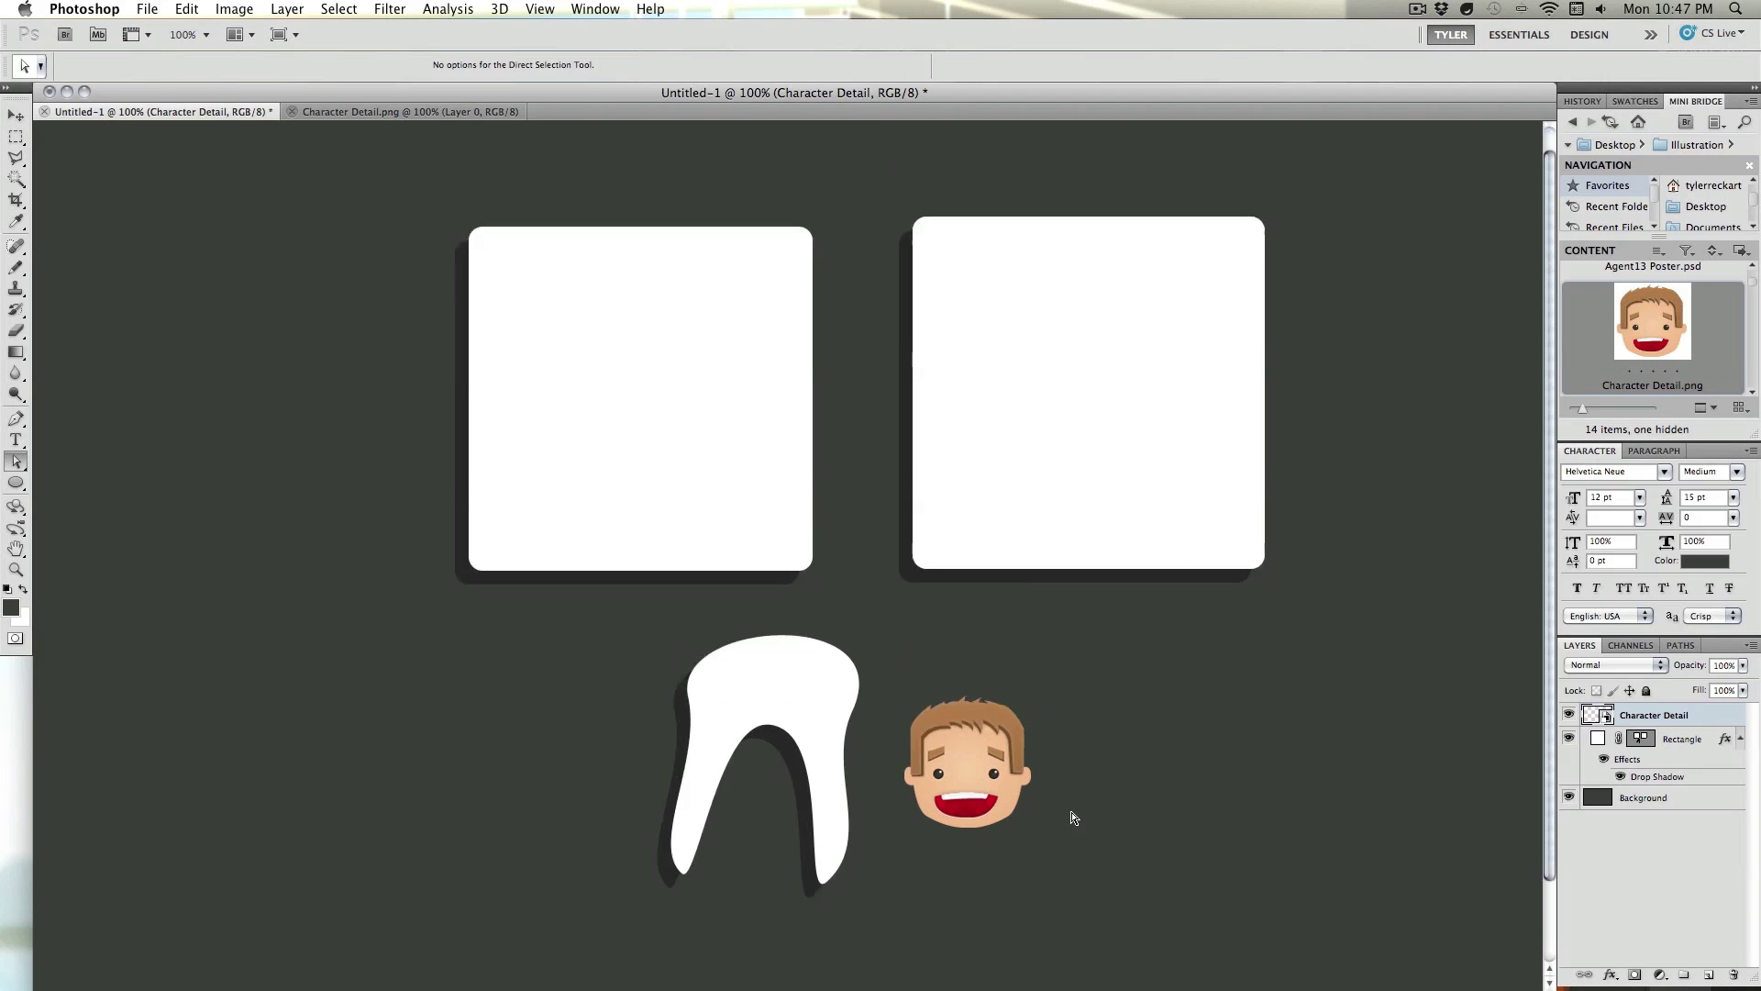
scroll(1075, 818, "up", 3)
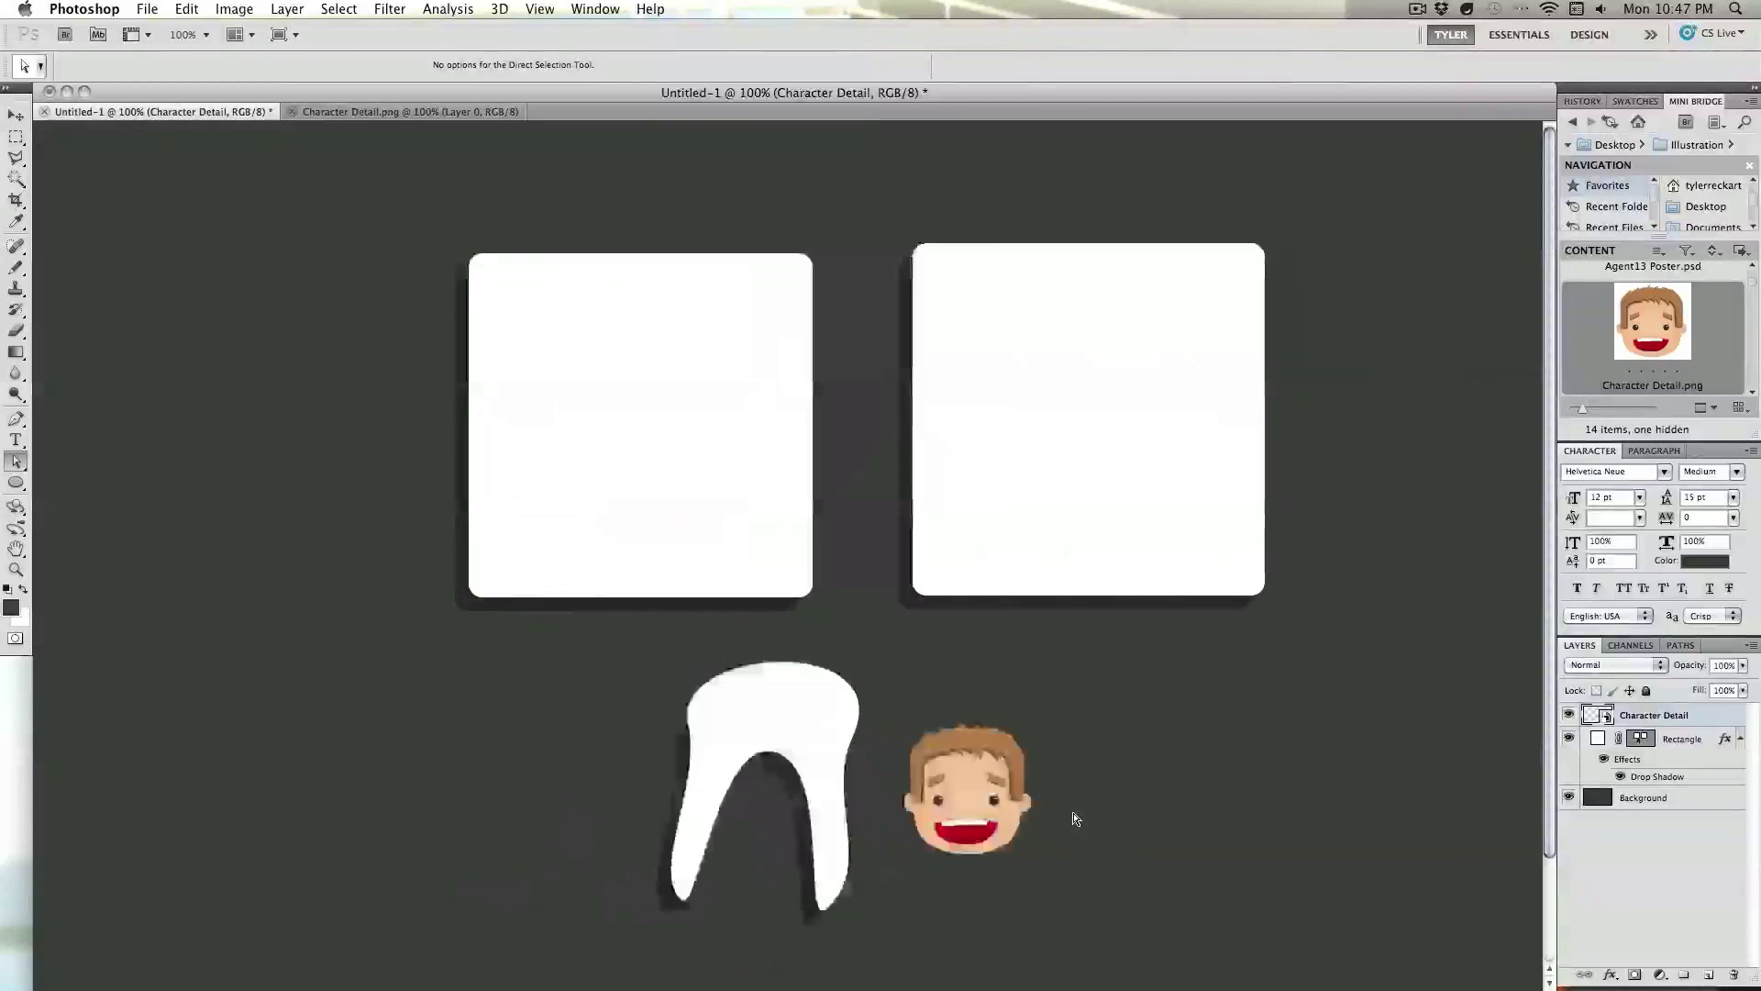